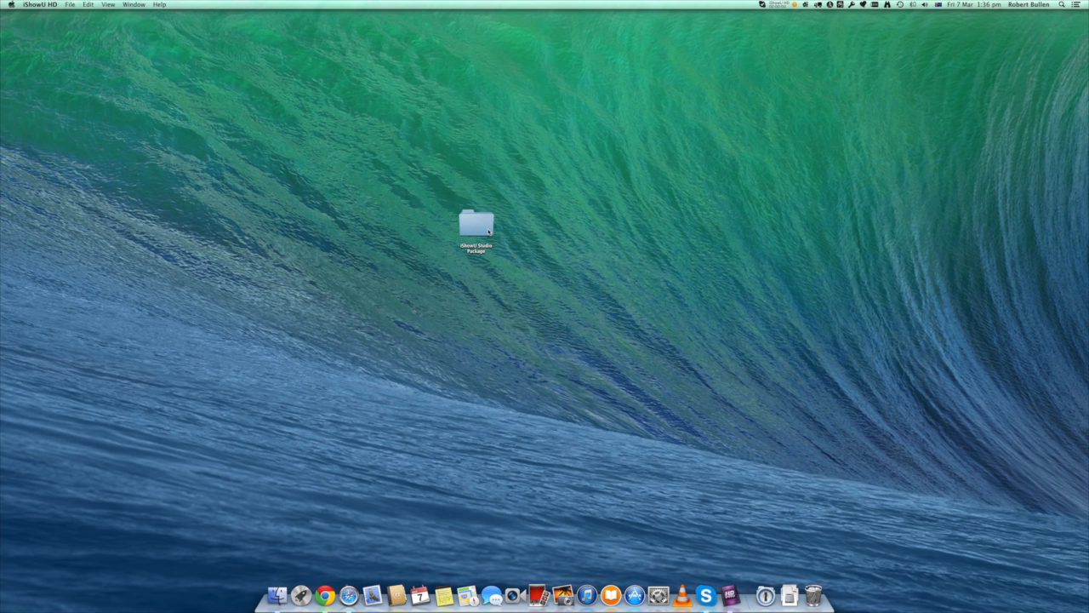
Step: Mount iShowU_Studio_1.0.0.dmg from the iShowU Studio Package folder and copy iShowU Studio into Applications
double_click(488, 220)
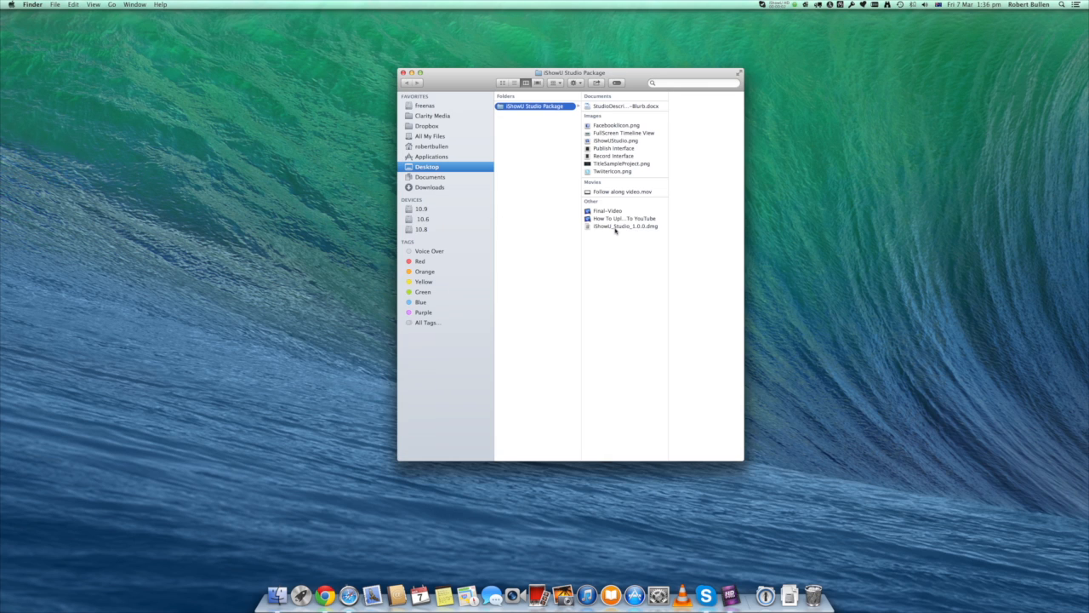
click(615, 227)
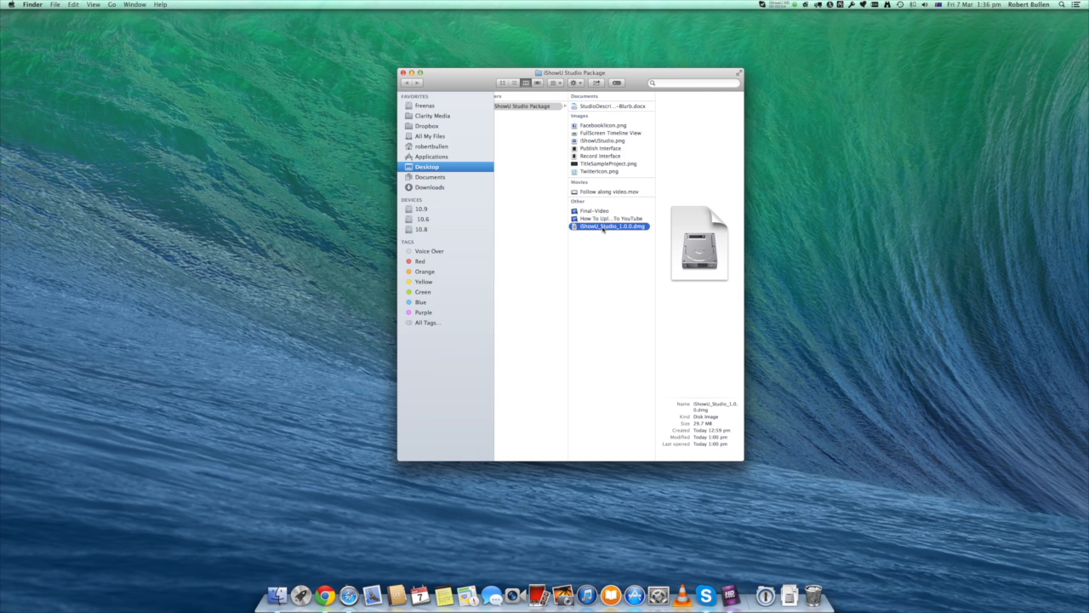
double_click(600, 226)
drag(474, 85, 528, 82)
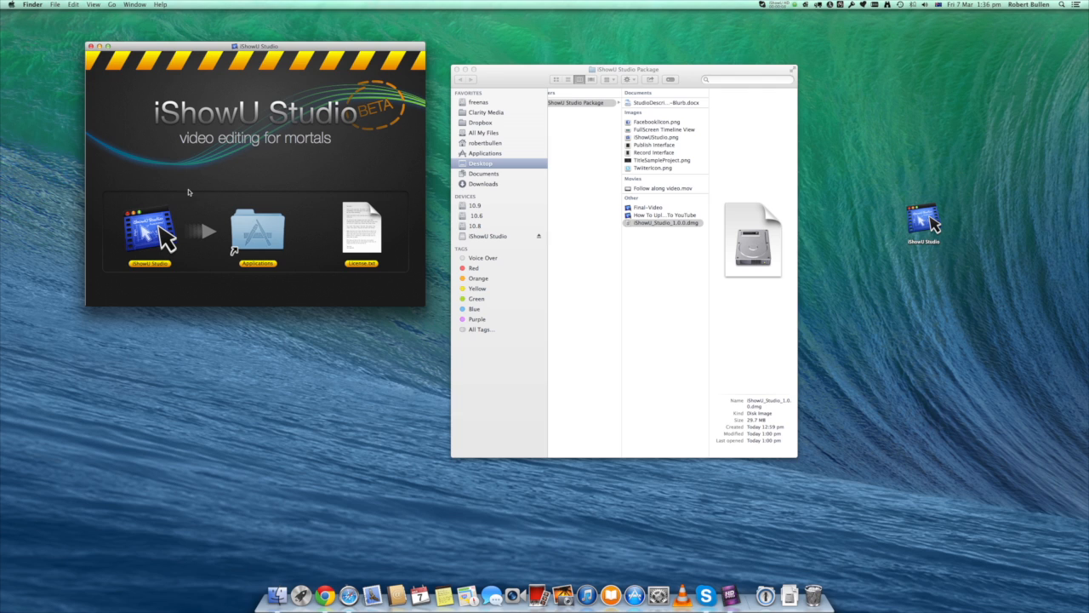
drag(164, 224, 248, 225)
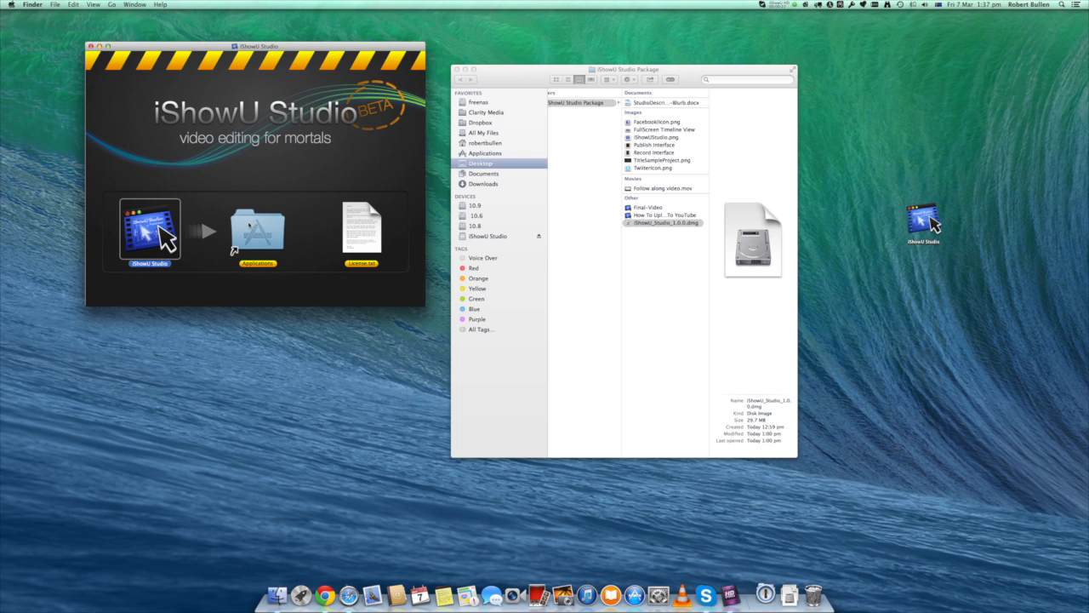
Step: Open the How To Upload a Video To YouTube project from the package folder in iShowU Studio
click(641, 217)
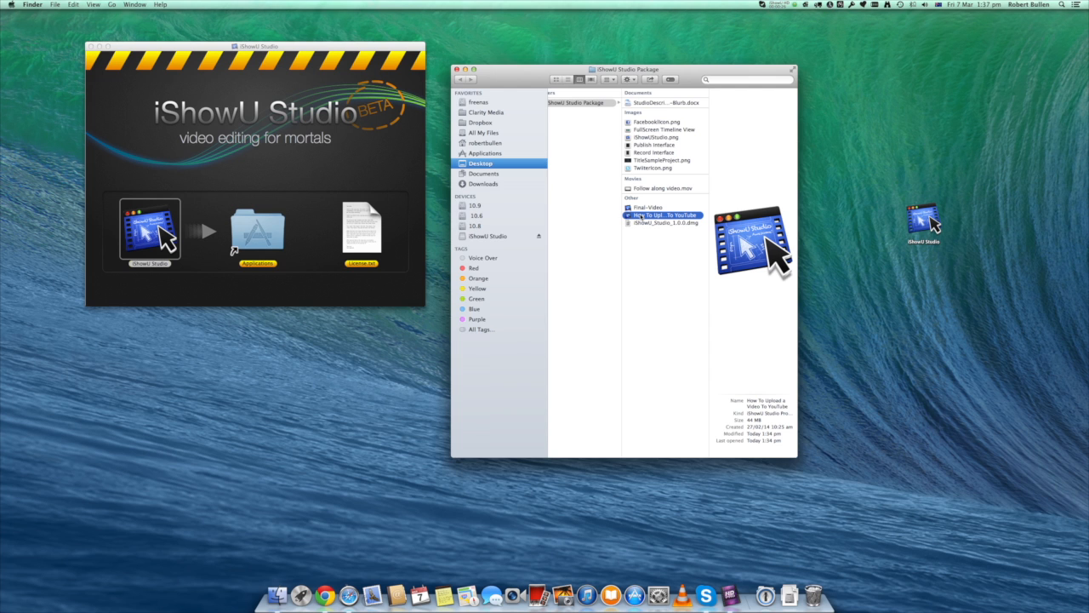
double_click(641, 216)
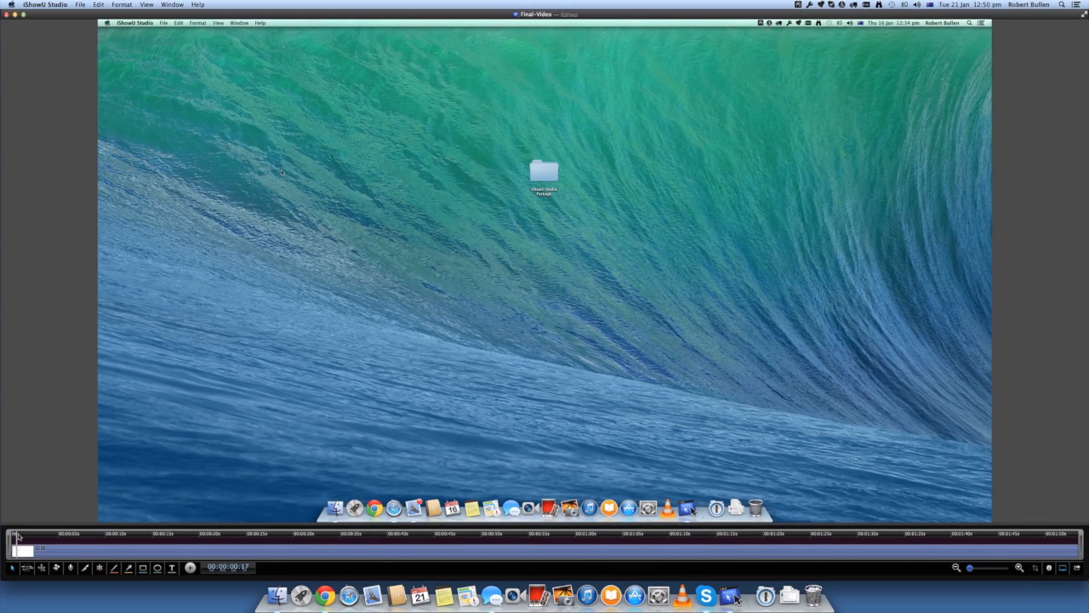
Step: Scrub and preview the recording, and place the playhead at about 3 seconds, before the browser is opened
drag(19, 536, 649, 536)
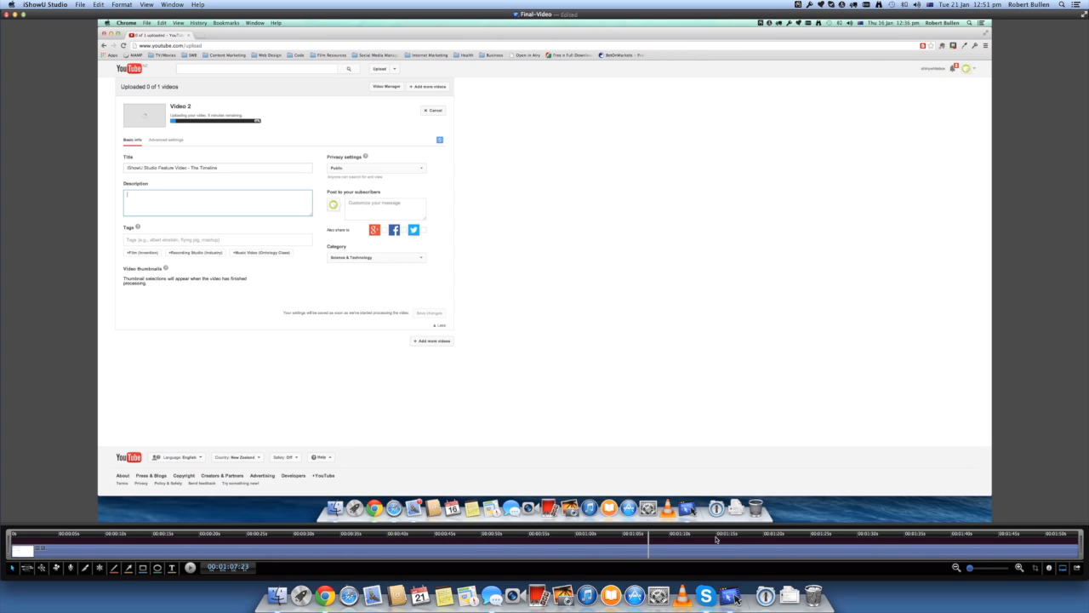
click(717, 538)
click(63, 533)
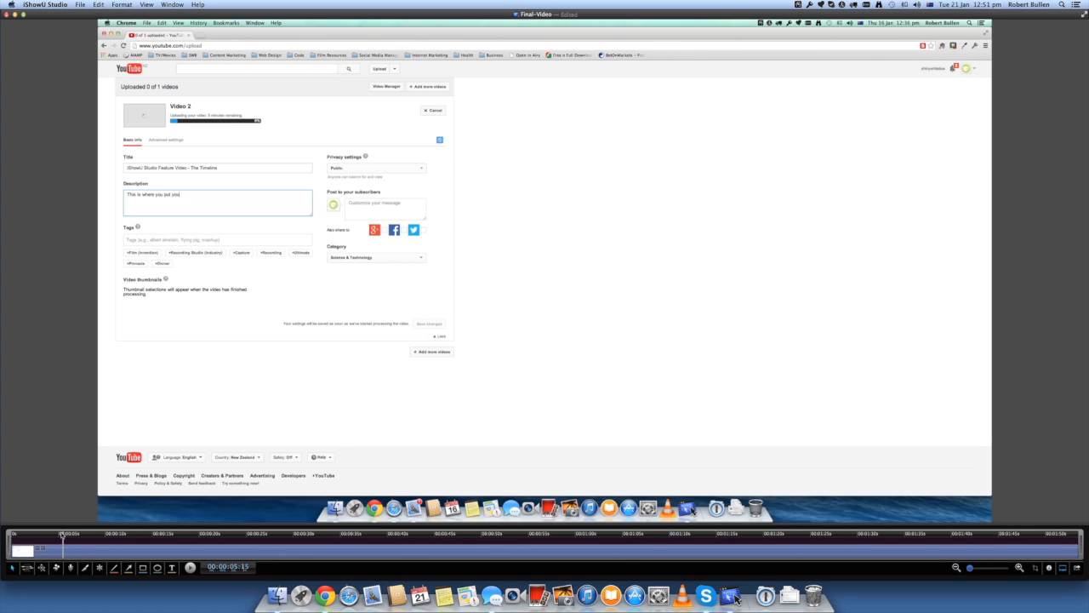
drag(62, 534, 47, 534)
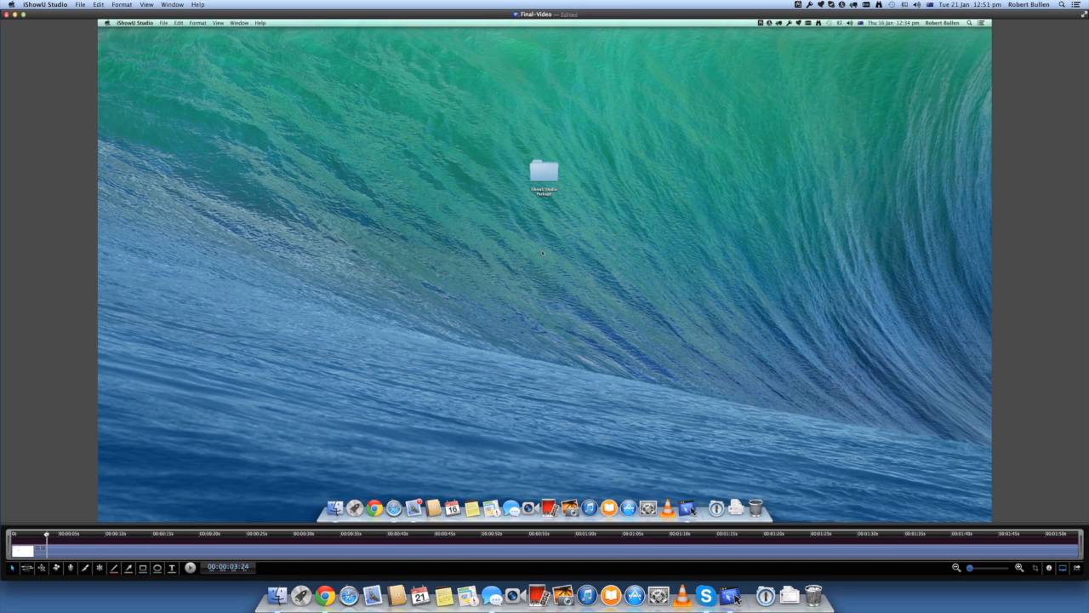
key(space)
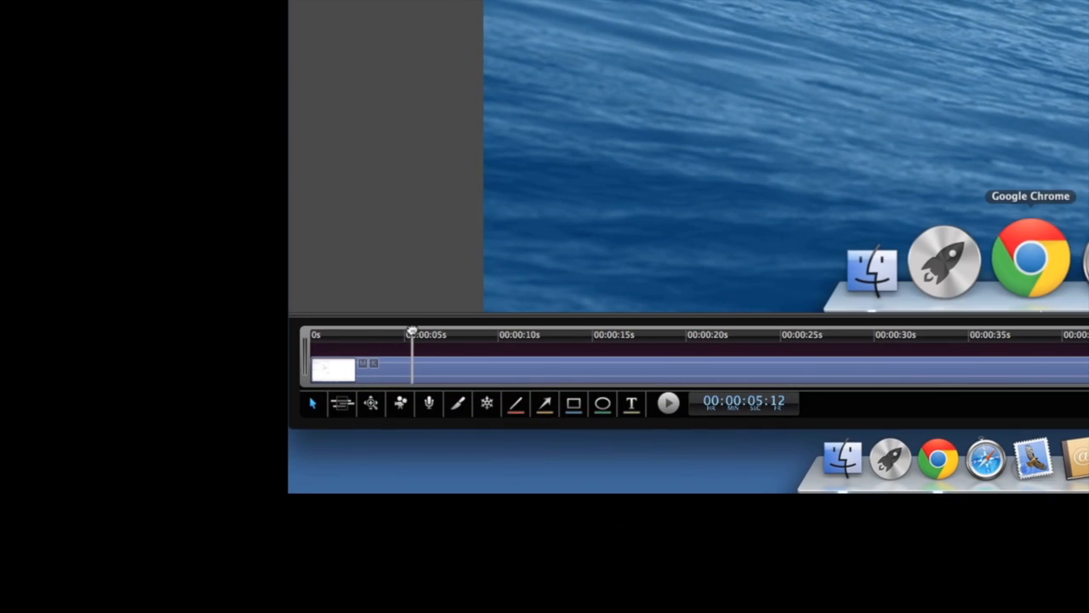
drag(405, 332, 374, 332)
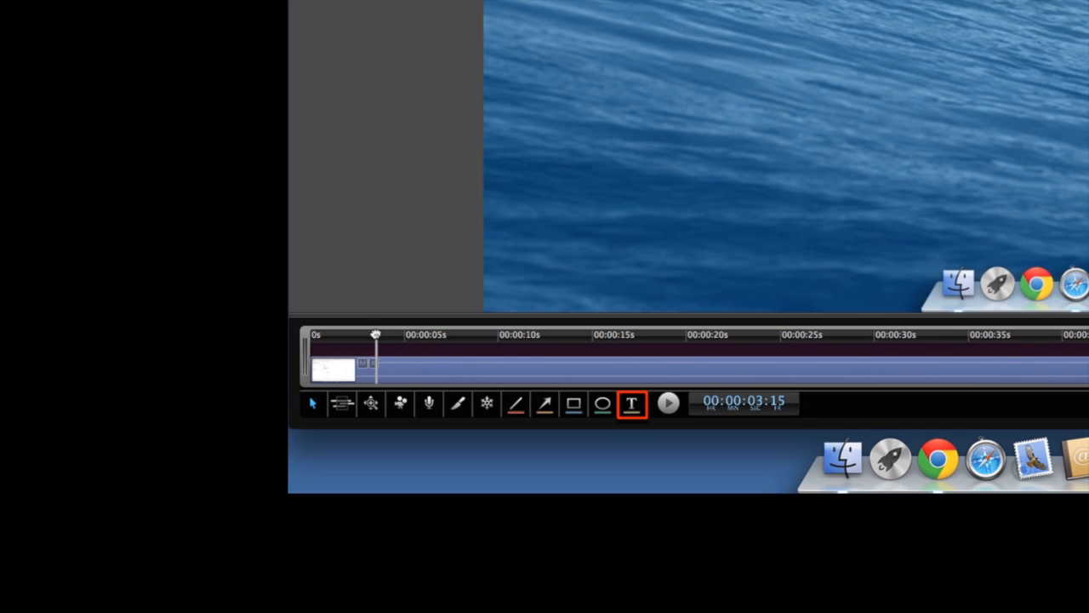
Step: Add a text overlay above the dock in the recording and show its properties
click(631, 406)
click(1049, 208)
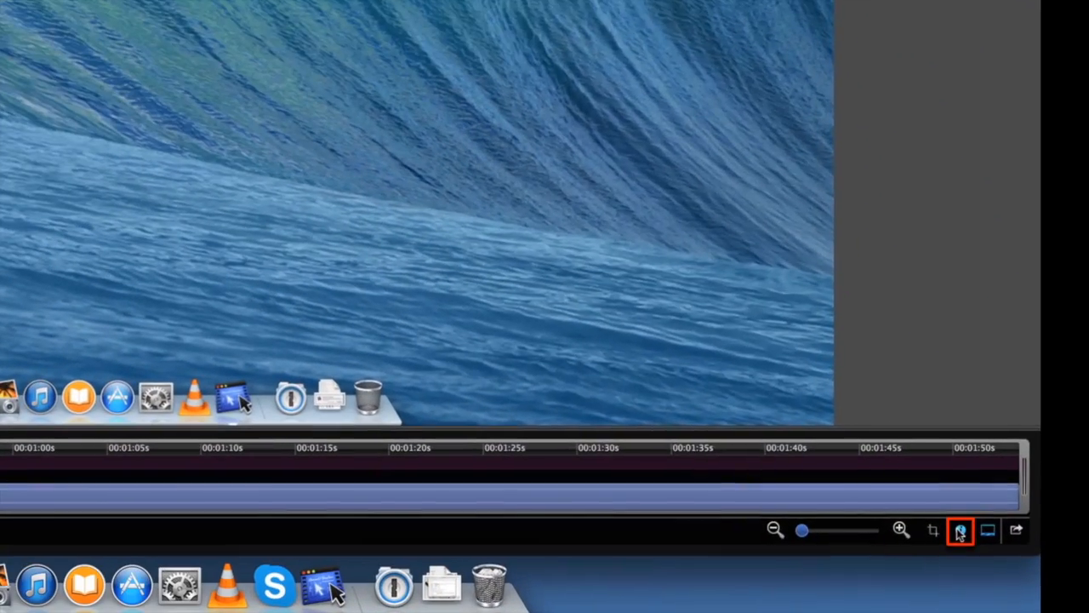
click(1050, 568)
drag(623, 0, 753, 0)
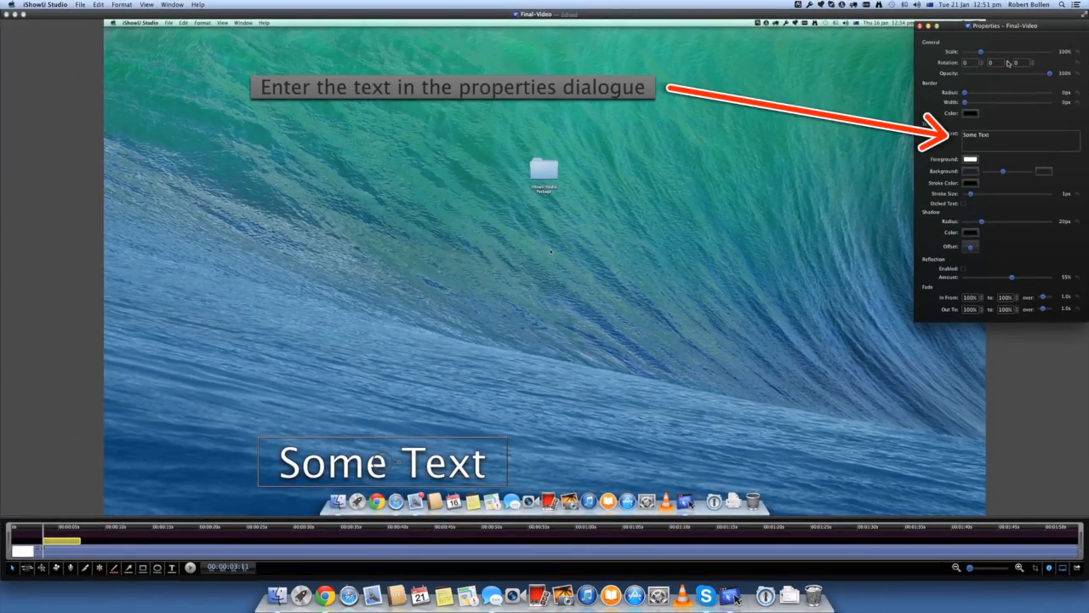
Step: Set the overlay's text to "Click on an internet browser to open a new window"
triple_click(1009, 134)
text(Clik)
key(BackSpace)
text(ck)
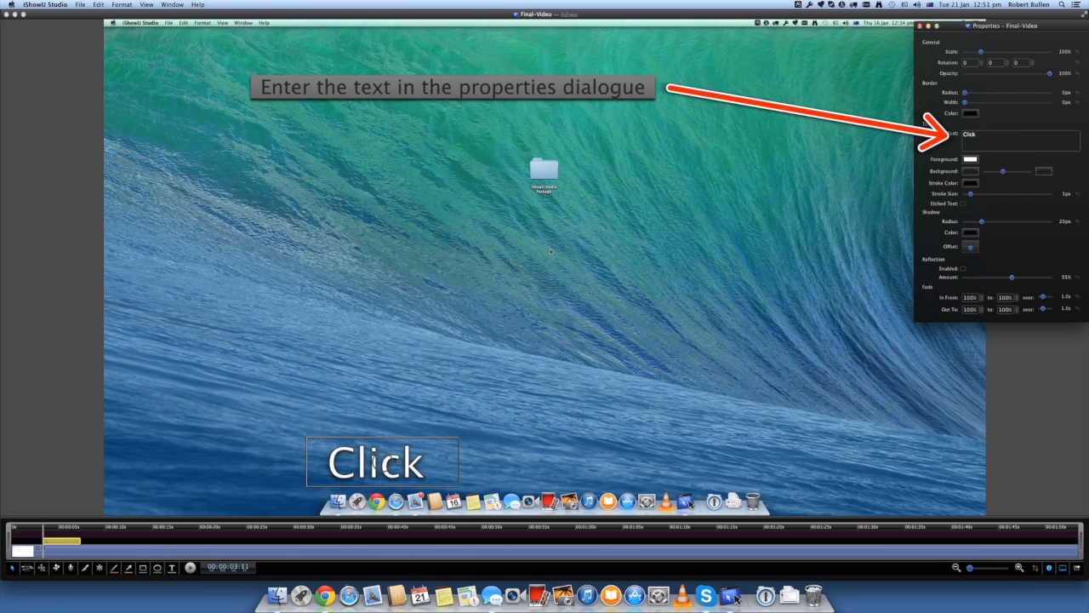
text( on an interne)
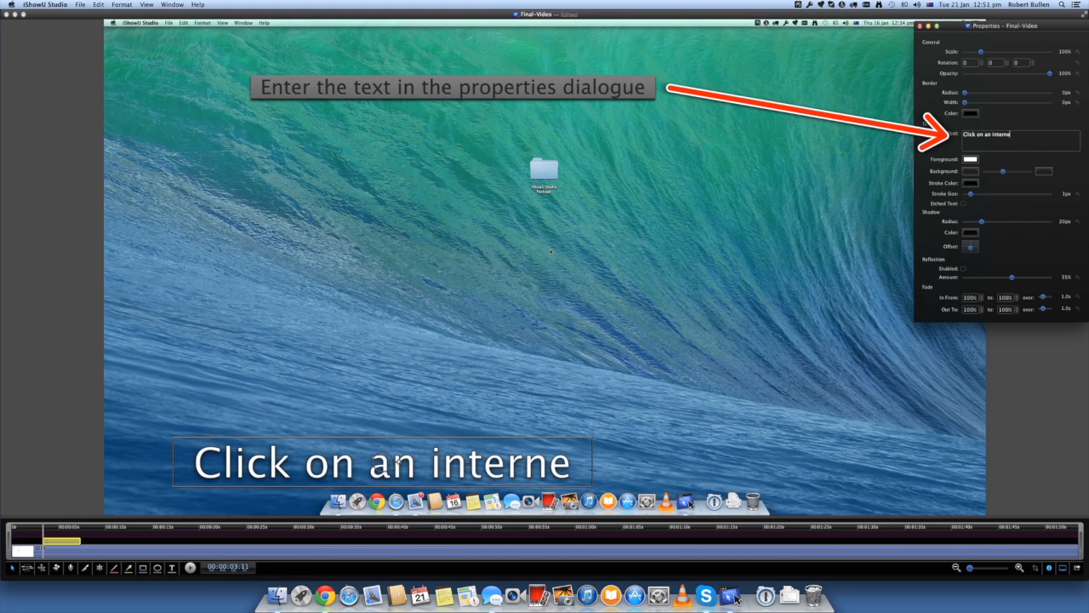
text(t bro)
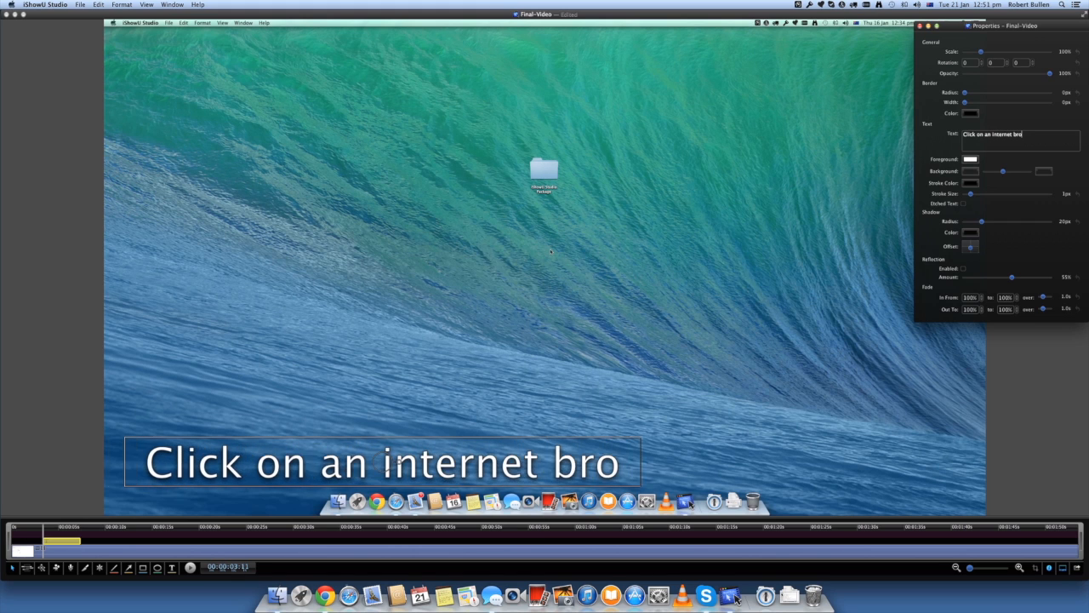
text(wser to )
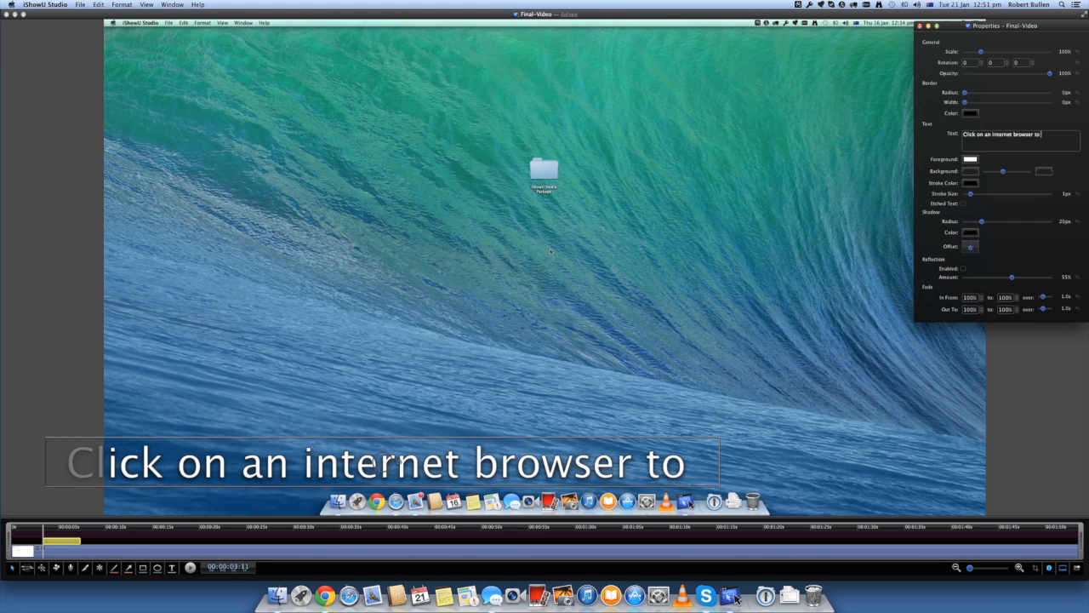
text(open a)
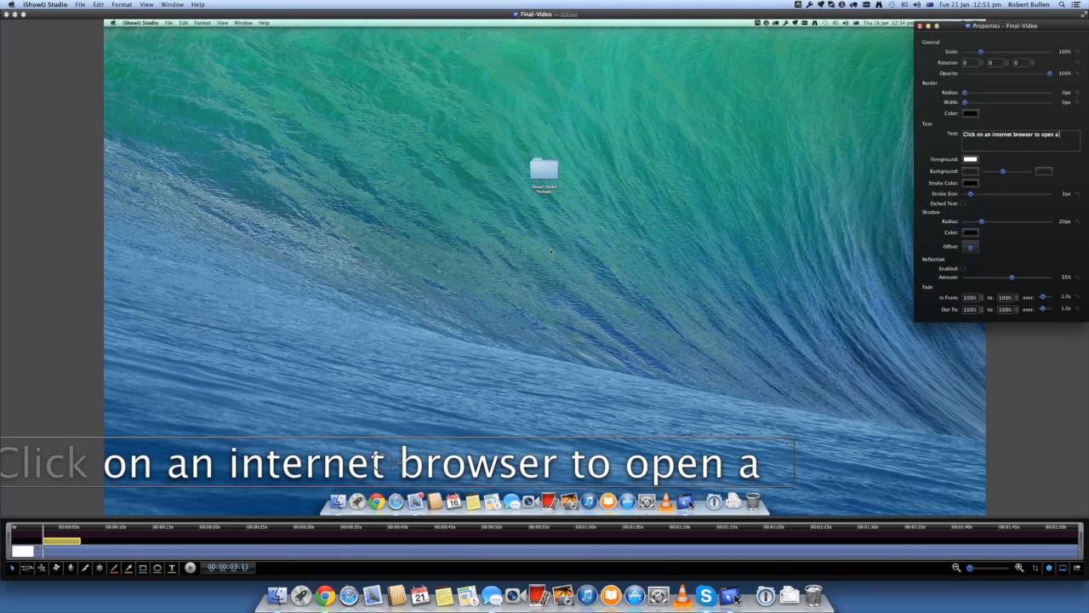
text( new window)
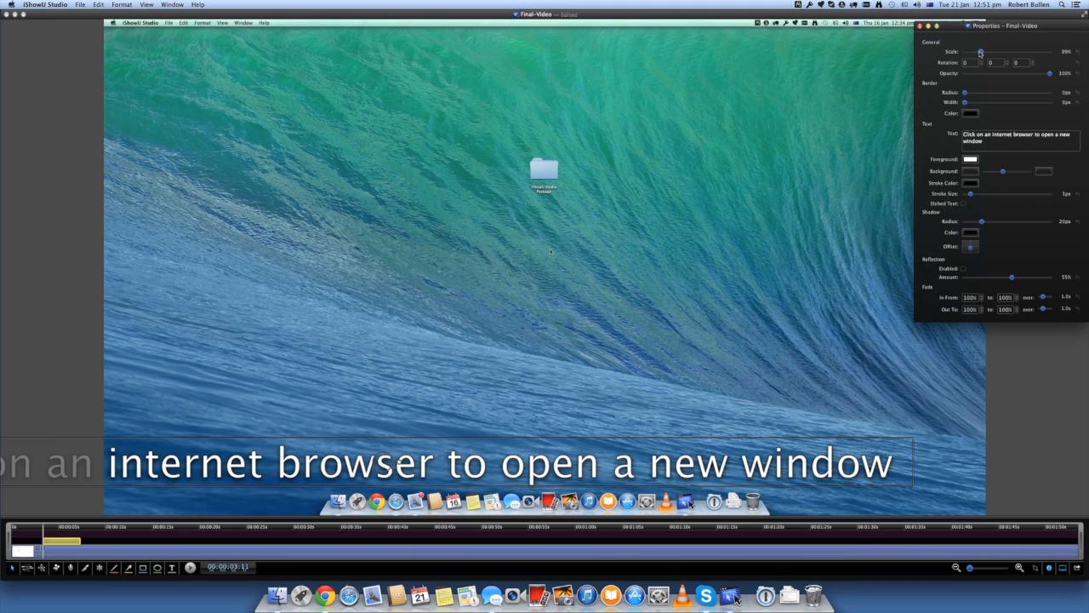
Step: Scale the caption to 59% and position it just above the dock in the recording
drag(981, 52, 974, 53)
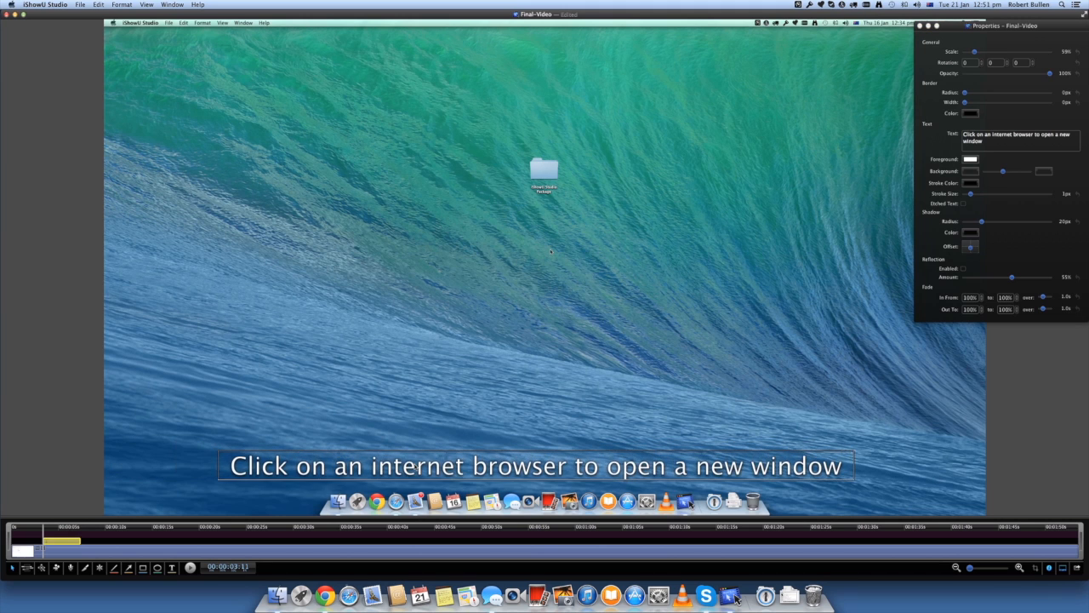
drag(413, 467, 395, 464)
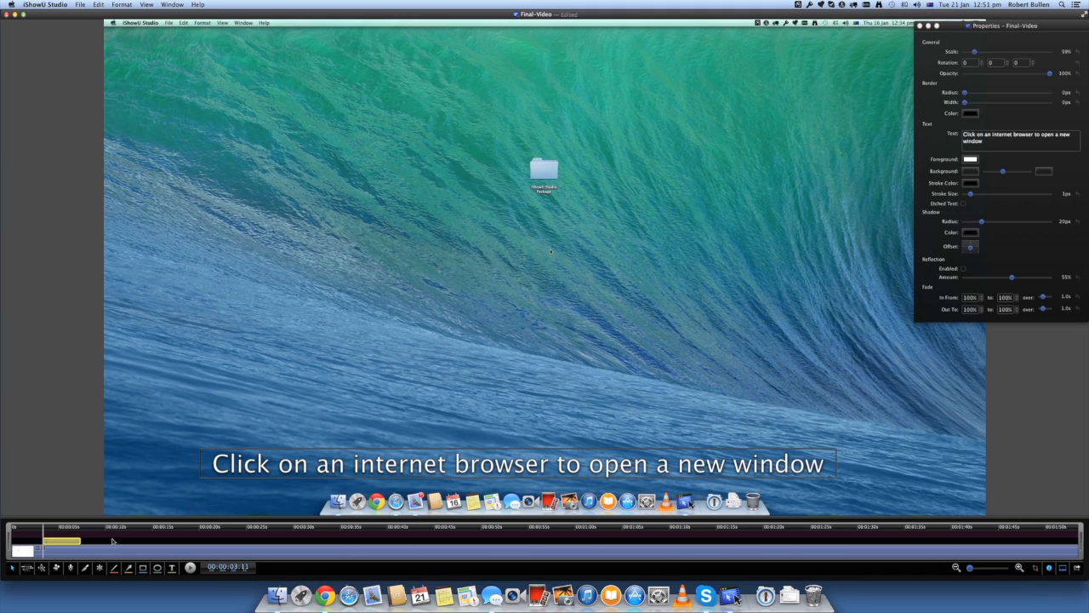
Step: Trim the end of the caption's clip to about 00:00:06:22, just as the browser window opens
click(70, 529)
key(space)
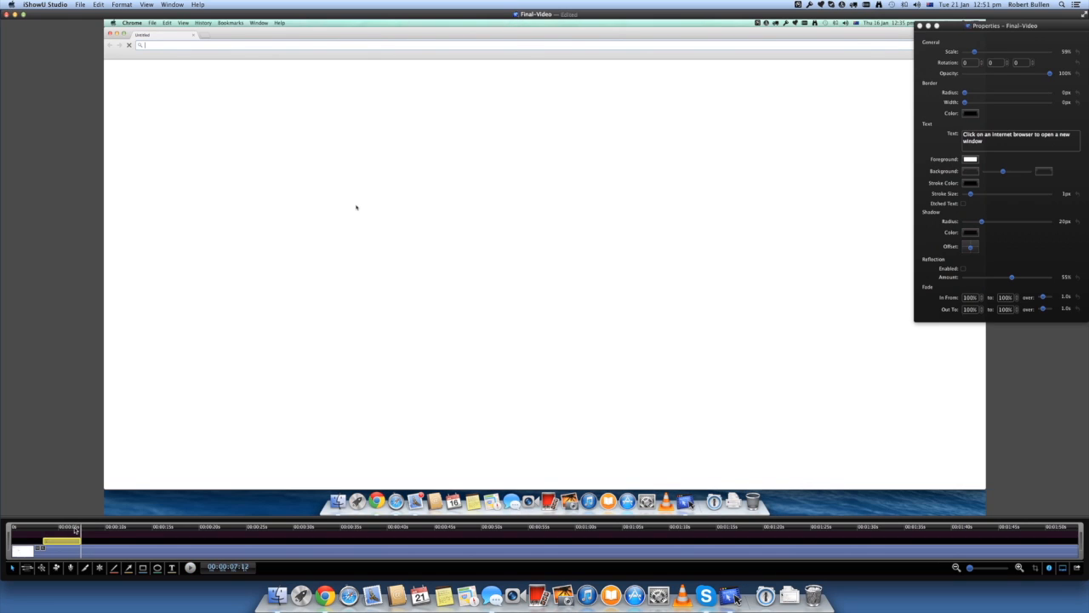
click(76, 529)
click(75, 530)
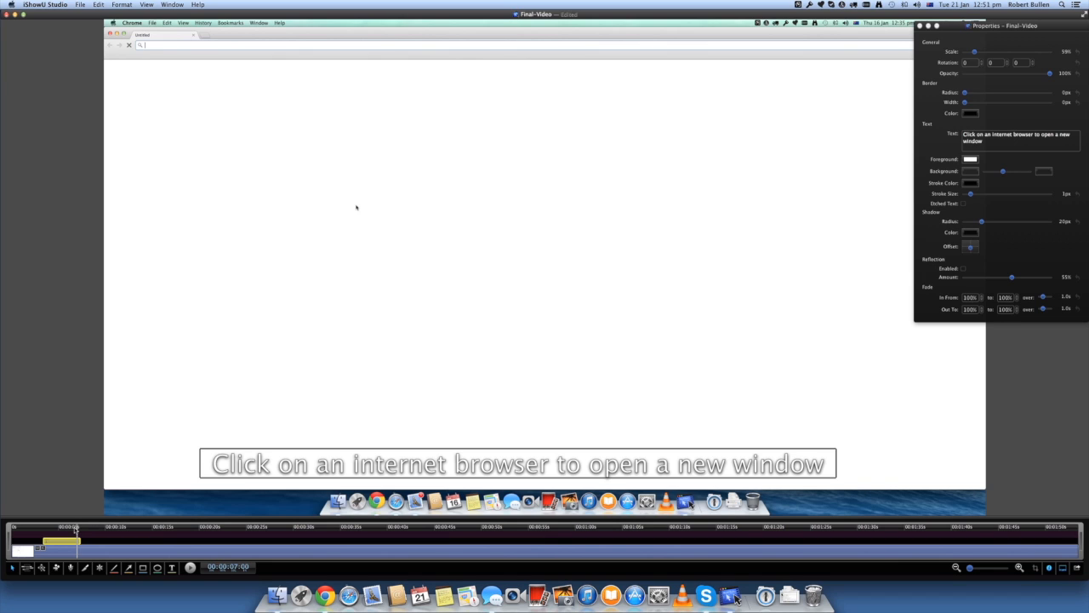
click(76, 541)
click(78, 528)
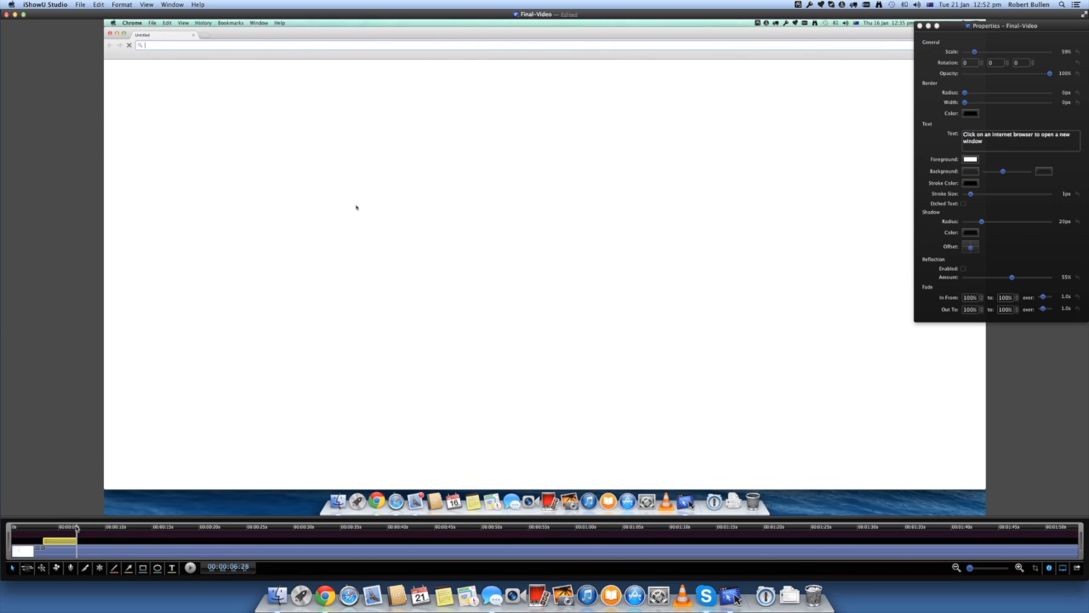
key(Left)
key(Left)
key(Left)
key(Left)
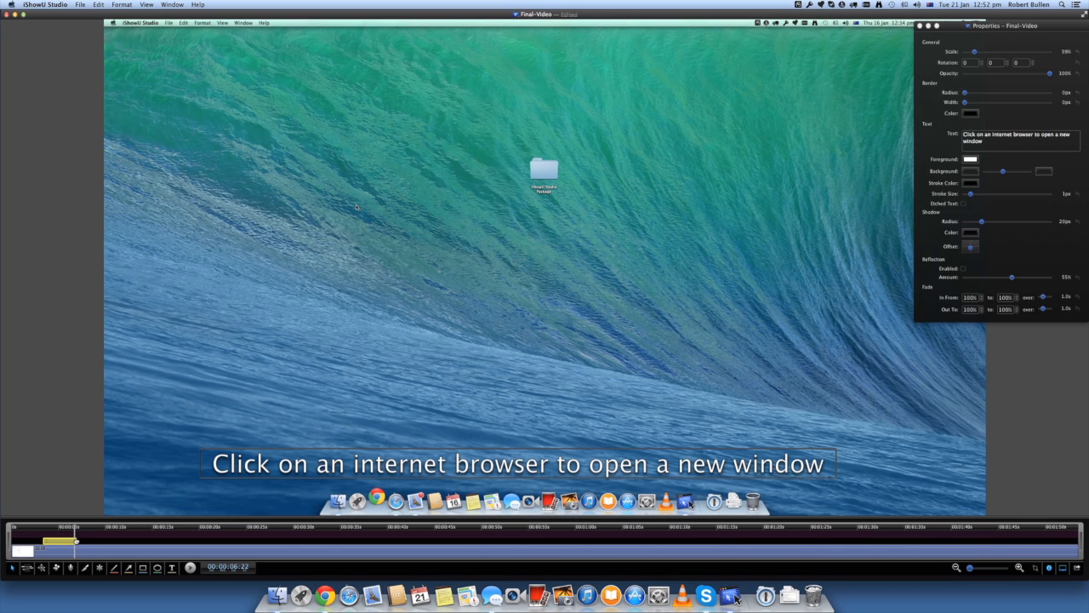
key(Right)
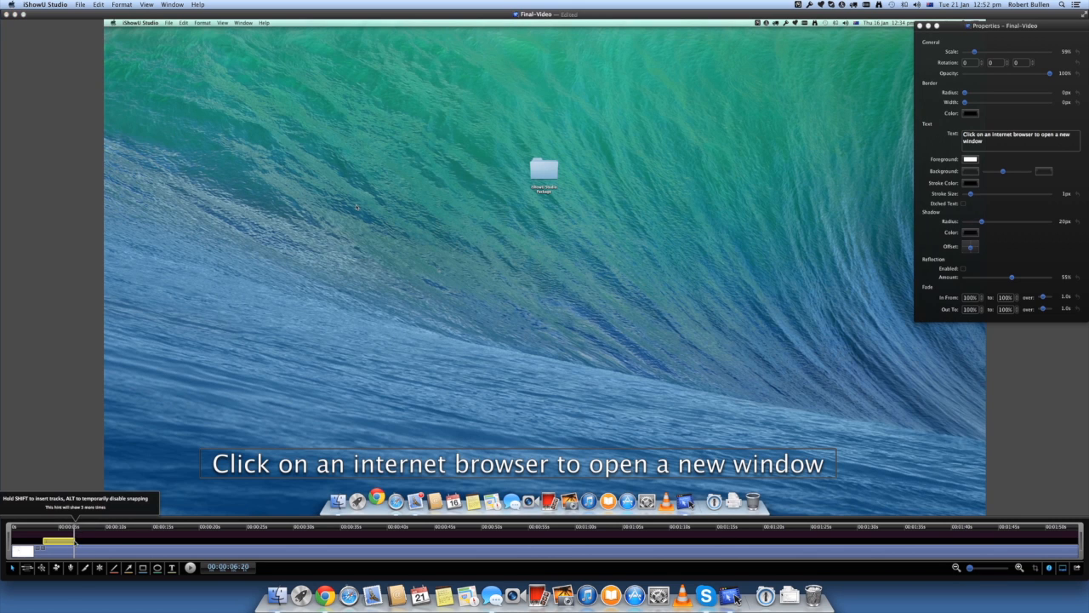
key(Right)
key(Right)
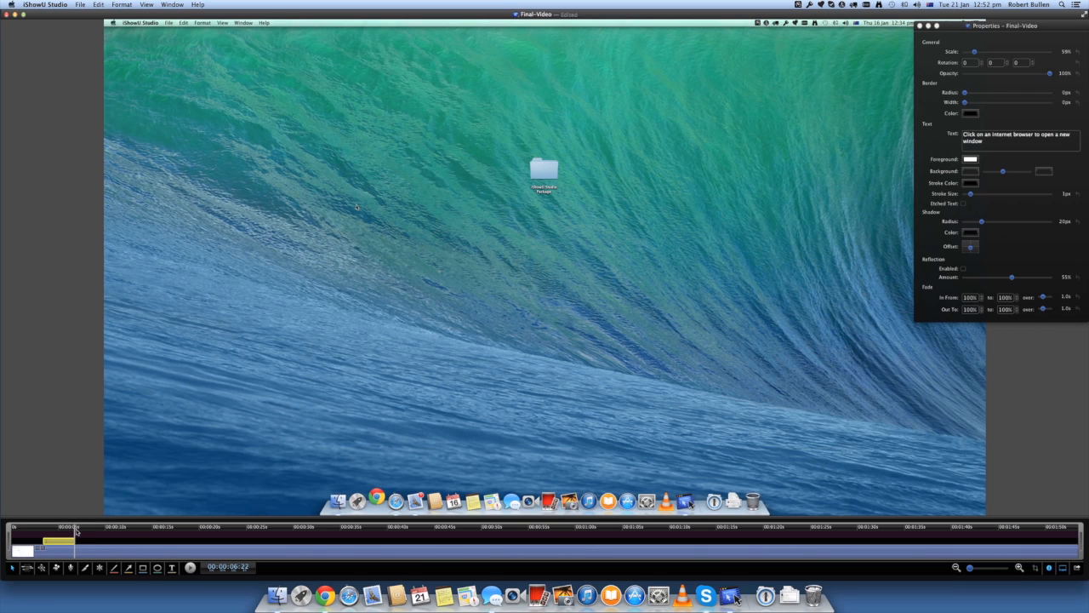
Step: Preview the end of the caption and add a second text overlay at 00:00:06:23, below the browser's address bar
key(space)
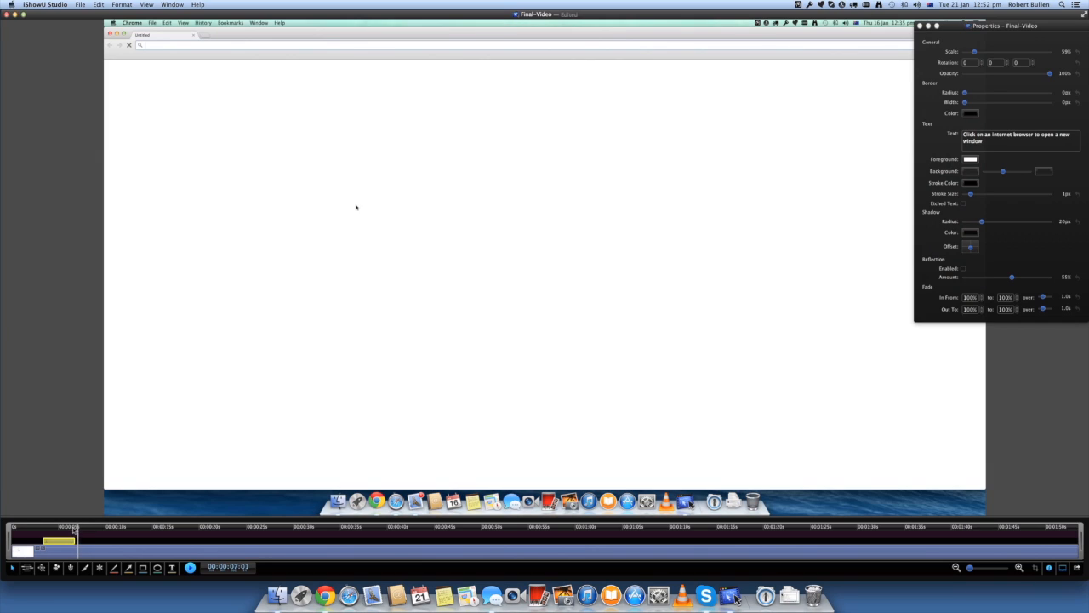
key(space)
key(Left)
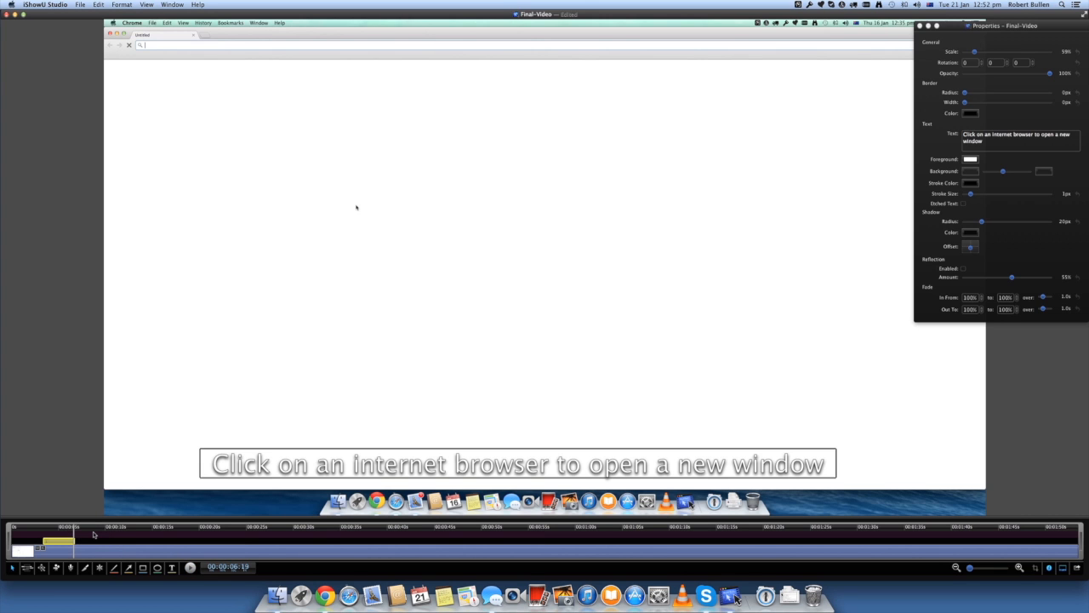
key(Right)
key(Right)
key(Right)
key(Right)
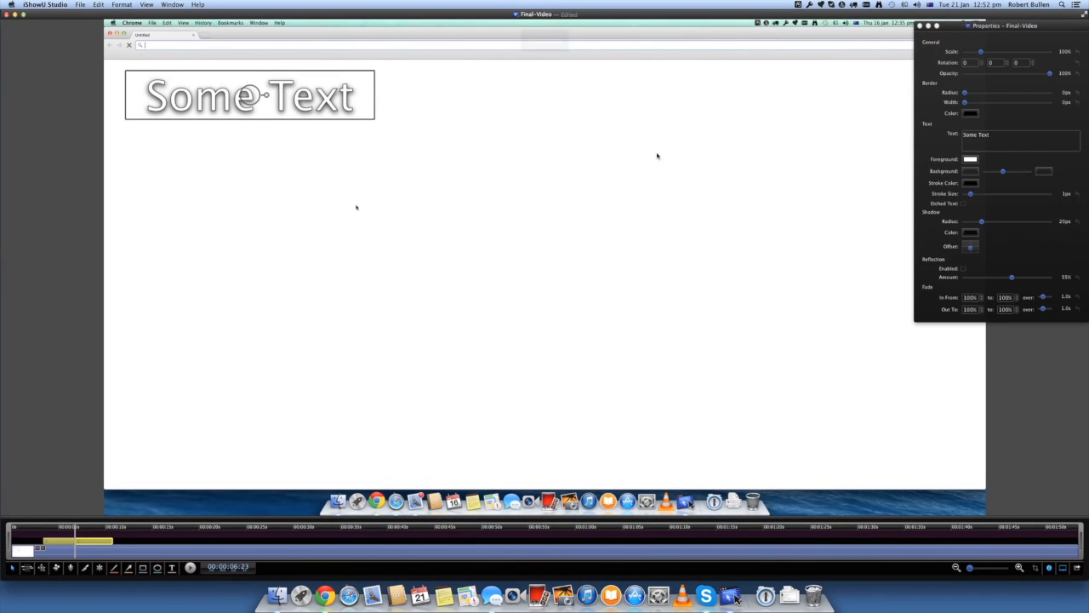
Step: Set the second overlay's text to "type youtube.com into the address bar"
triple_click(992, 136)
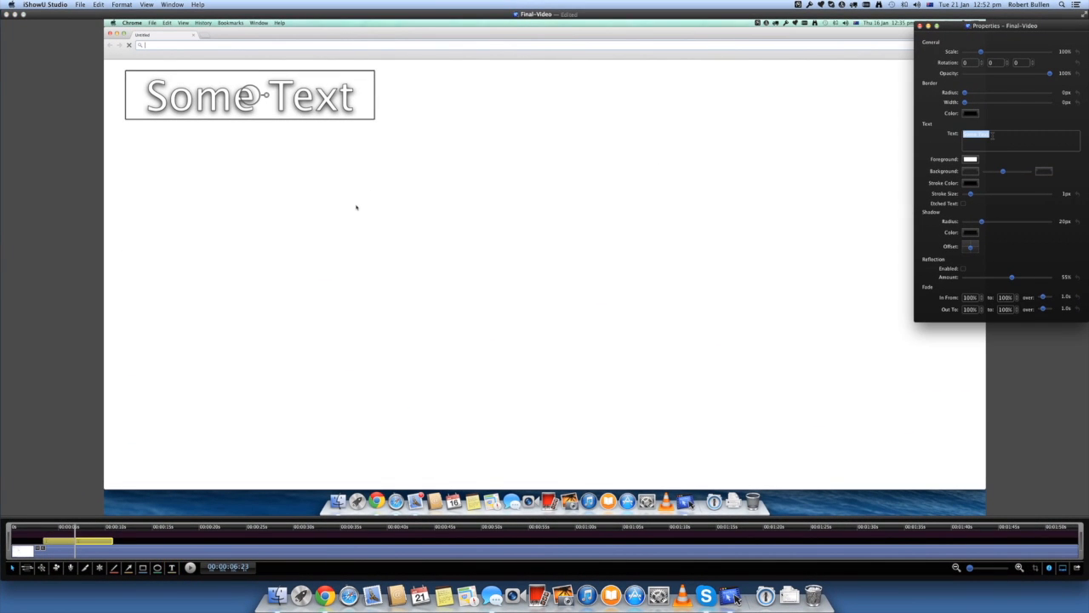
text(type)
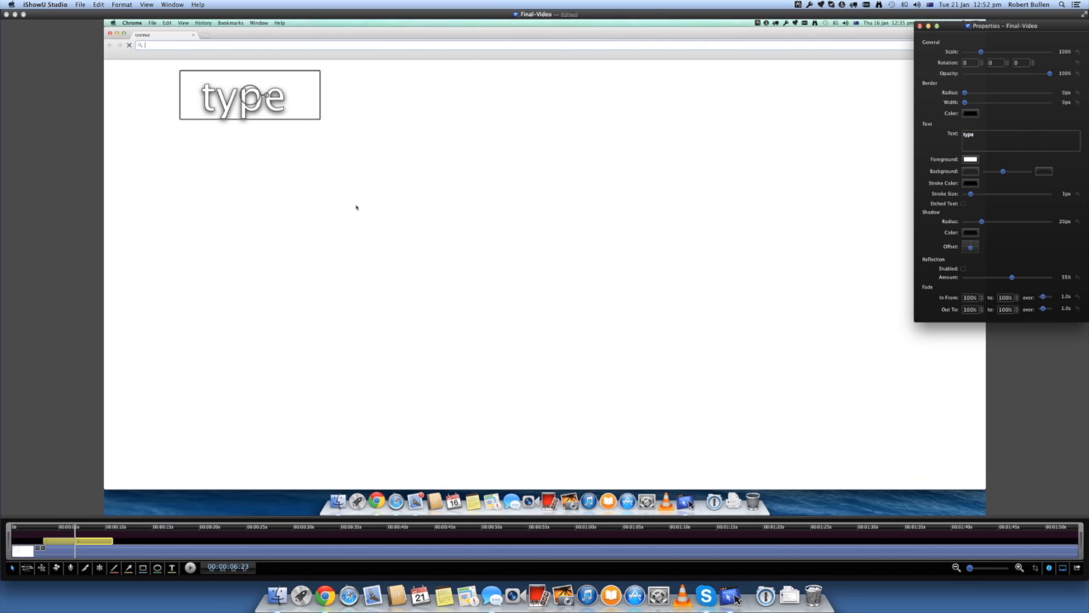
text( youtube)
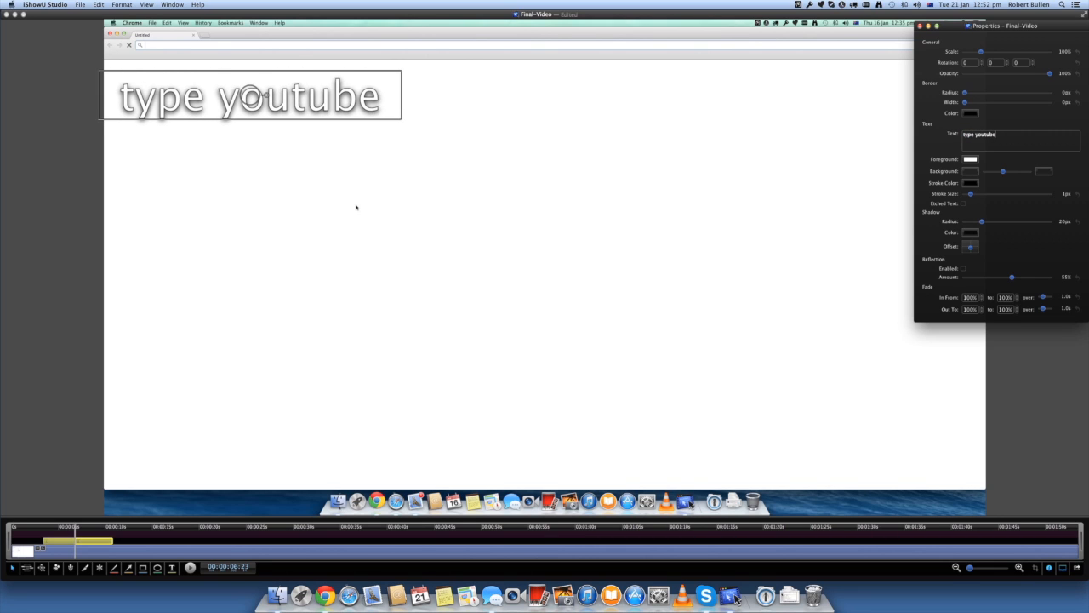
text(.com in)
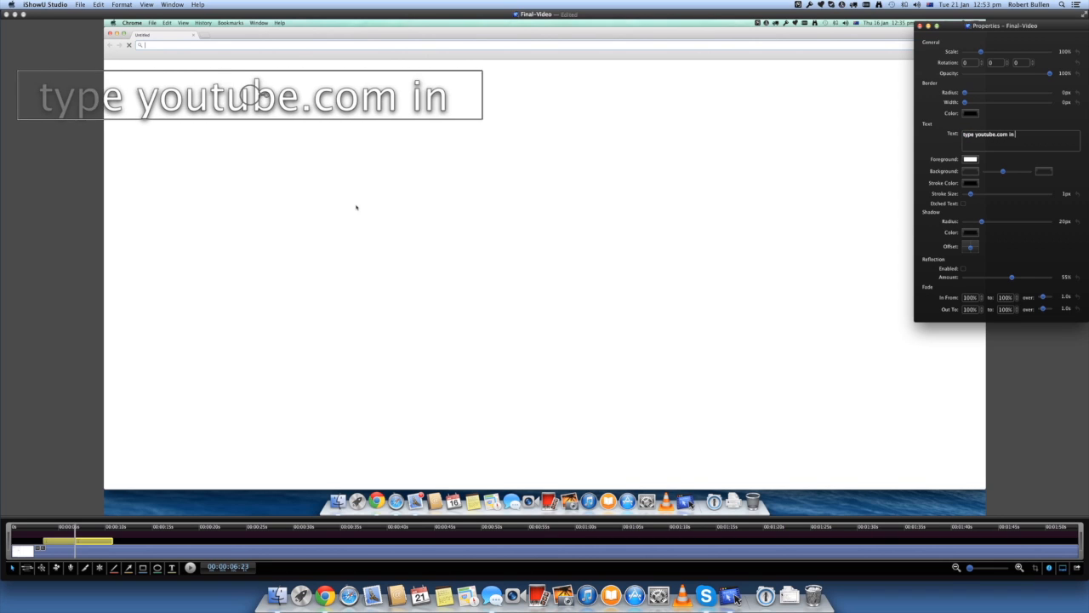
key(BackSpace)
text(tp)
key(BackSpace)
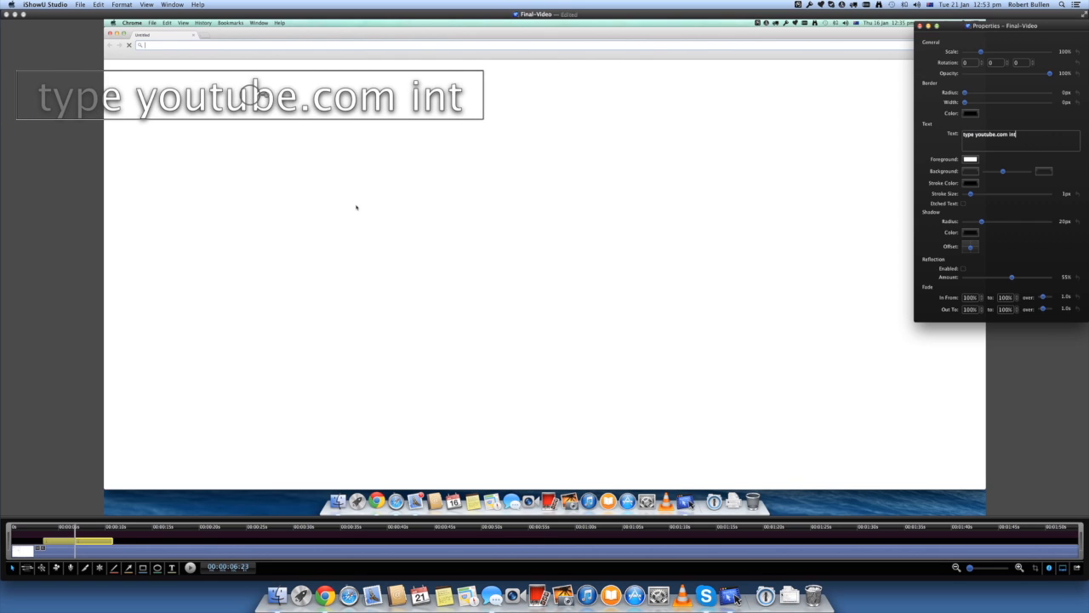
text(o the ad)
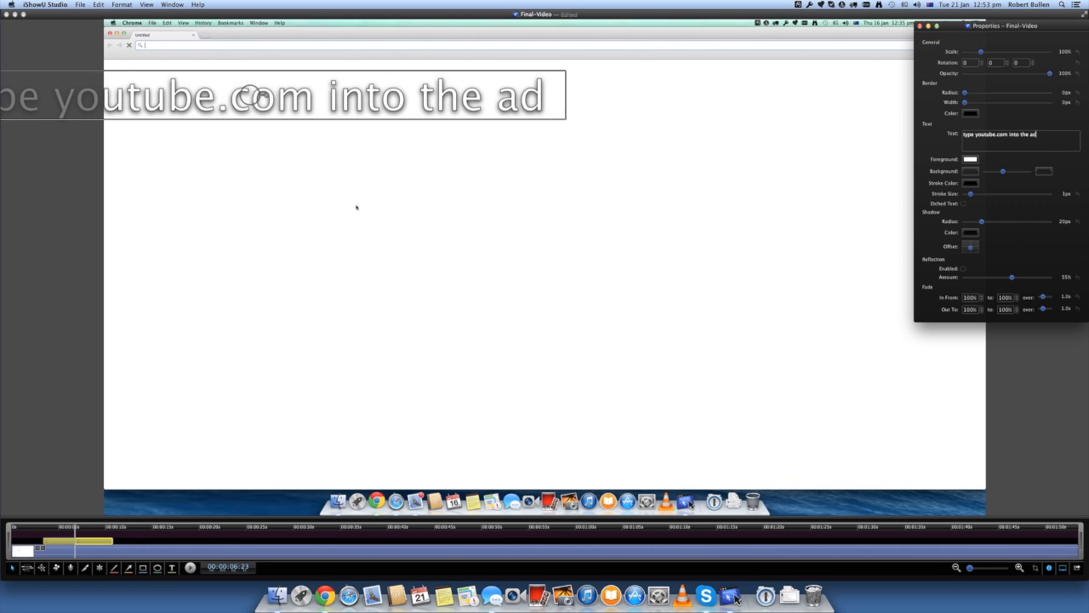
text(dress bar)
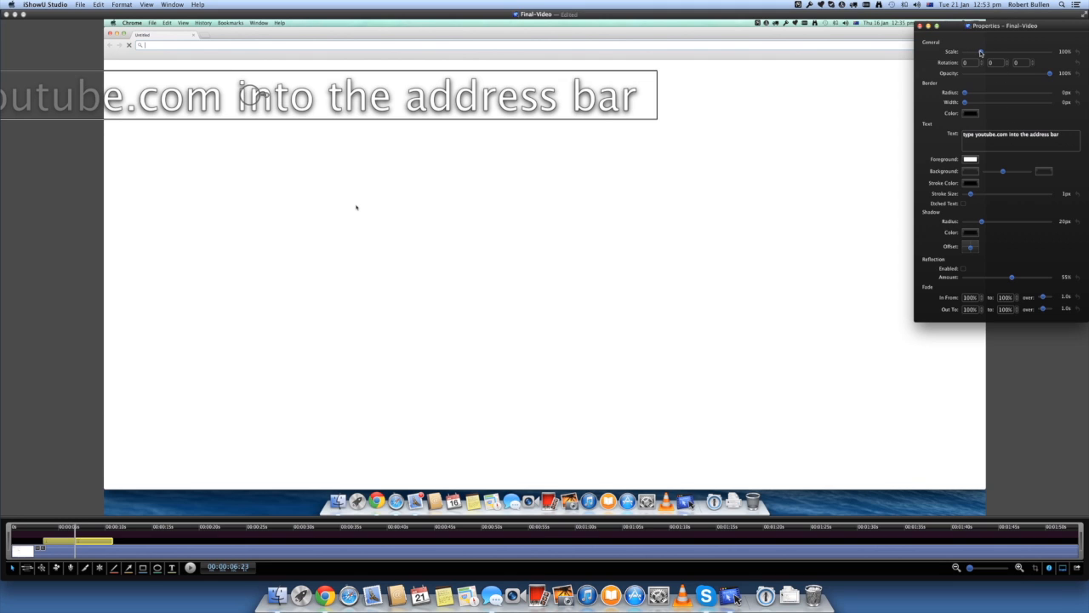
Step: Scale the caption to 43% and move it fully inside the recording, just below the browser's address bar
drag(980, 53, 971, 53)
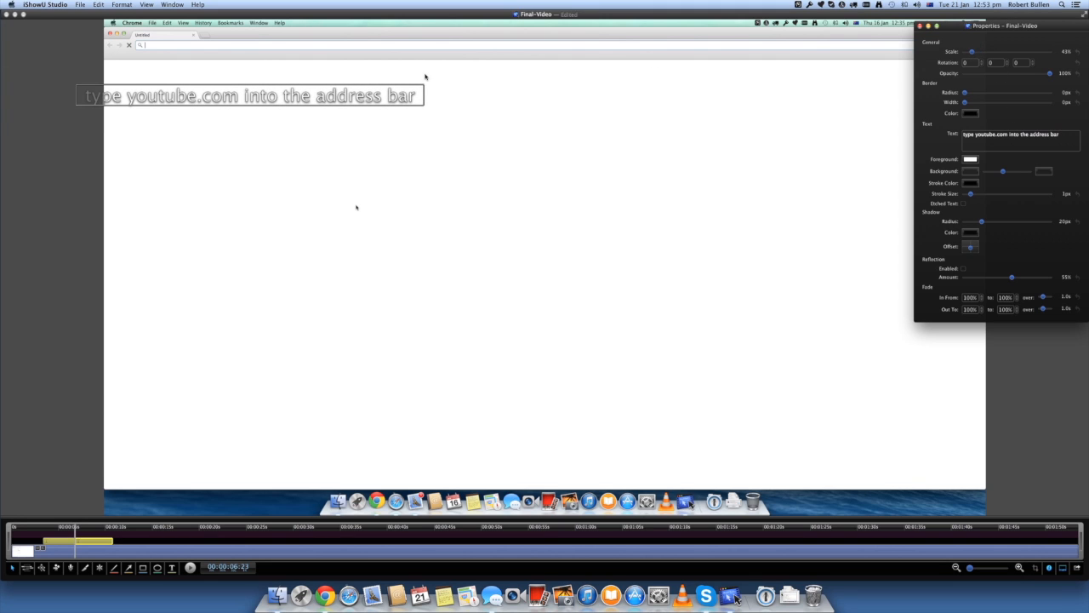
drag(181, 101, 218, 97)
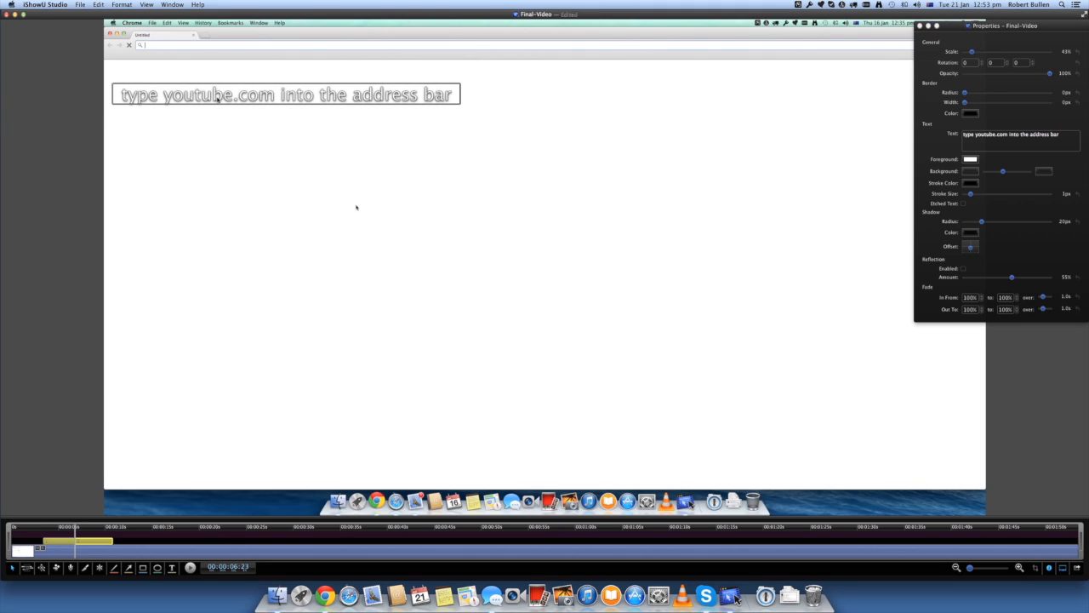
Step: Draw a red arrow from the caption up to the address bar, lower the caption to lengthen it, and set the line width to 6 px
click(129, 568)
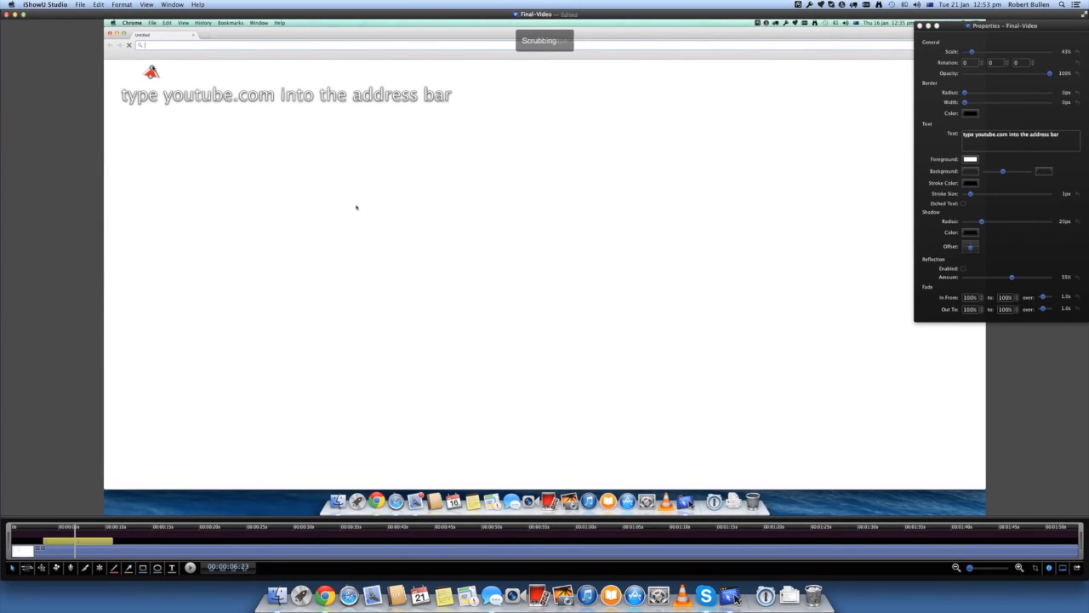
drag(152, 68, 156, 45)
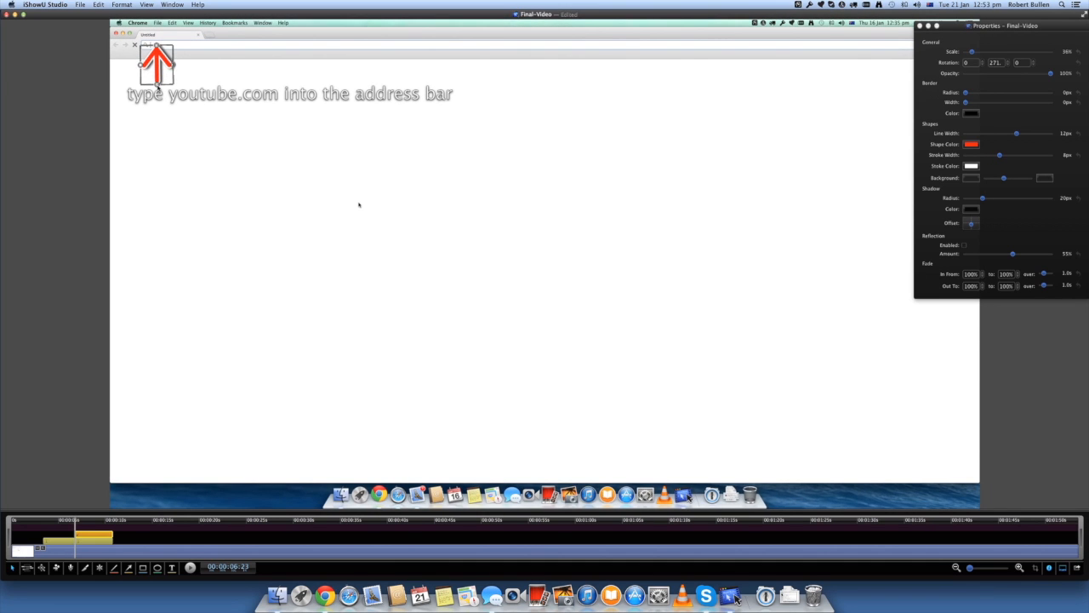
mouse_move(185, 94)
mouse_down()
mouse_move(186, 116)
mouse_move(160, 85)
mouse_move(157, 105)
mouse_up()
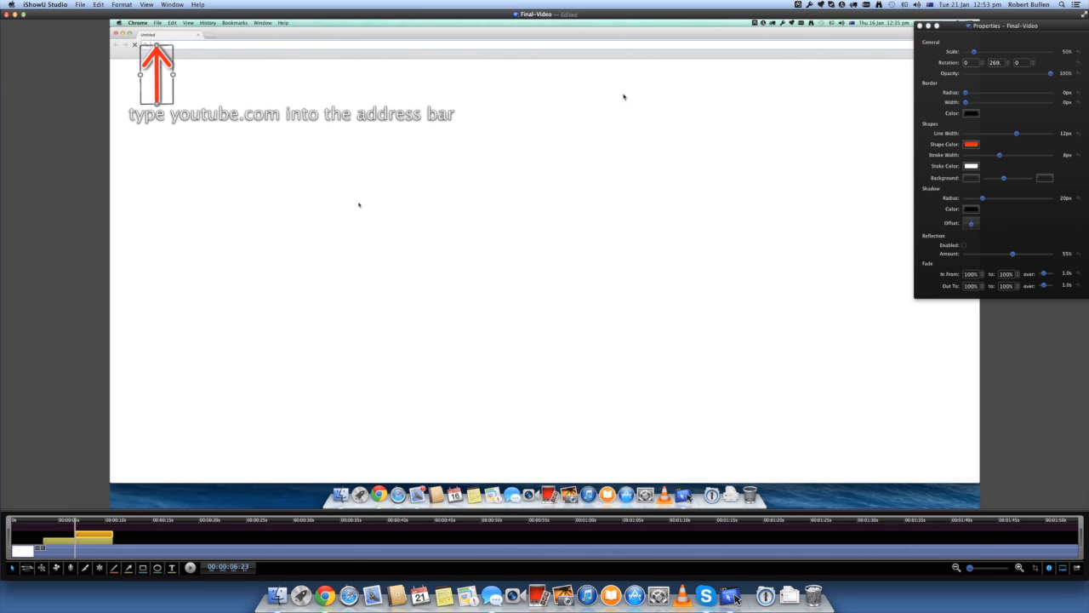
drag(1017, 133, 992, 134)
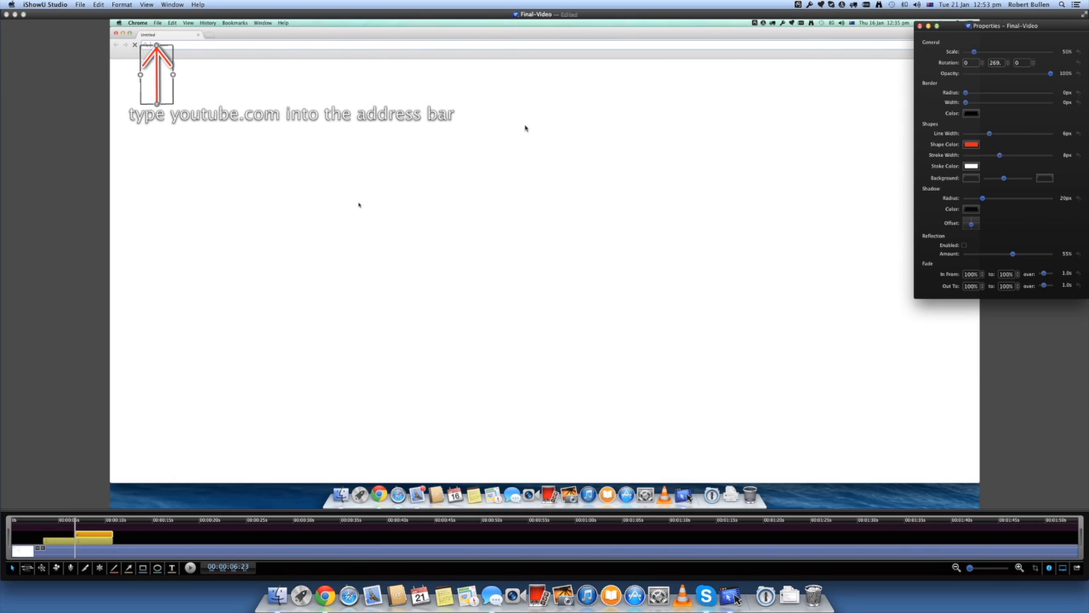
click(502, 104)
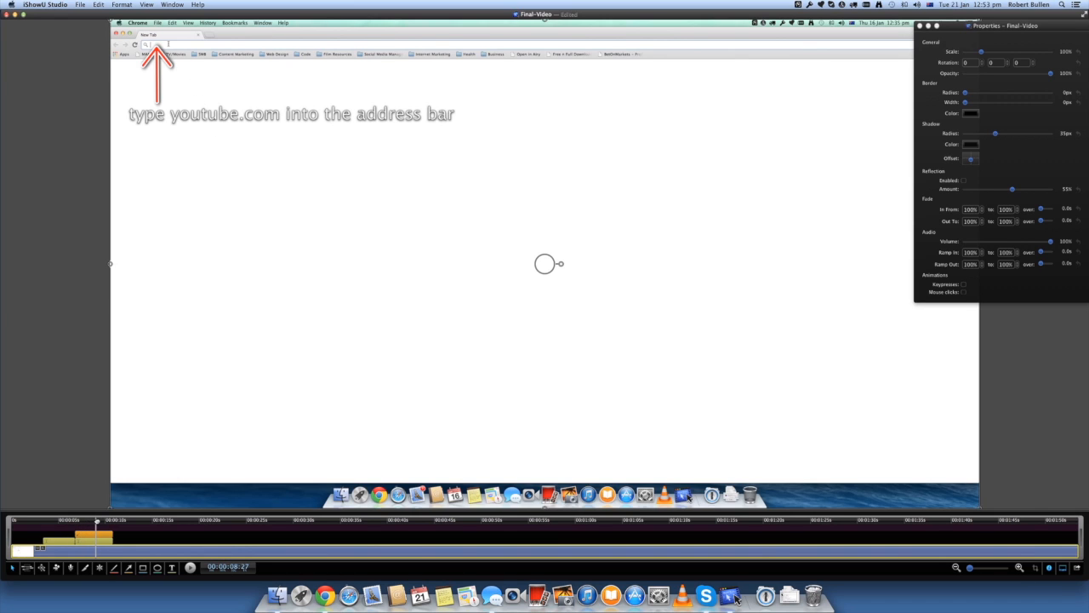
Step: Trim the end of the arrow's clip to about 9 seconds, before the address is entered in the recording
click(113, 539)
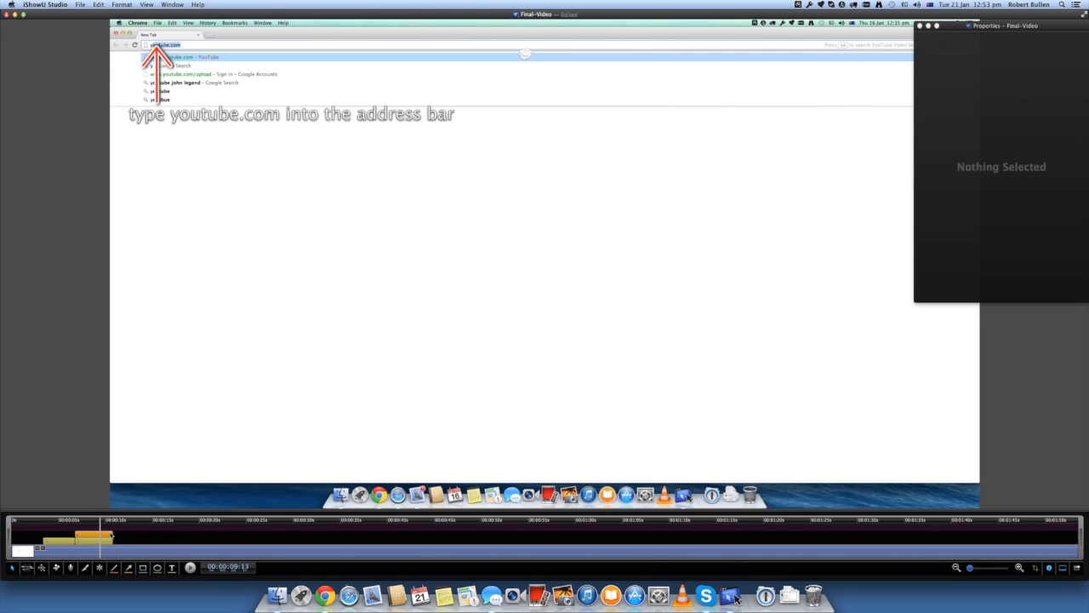
drag(111, 534, 97, 534)
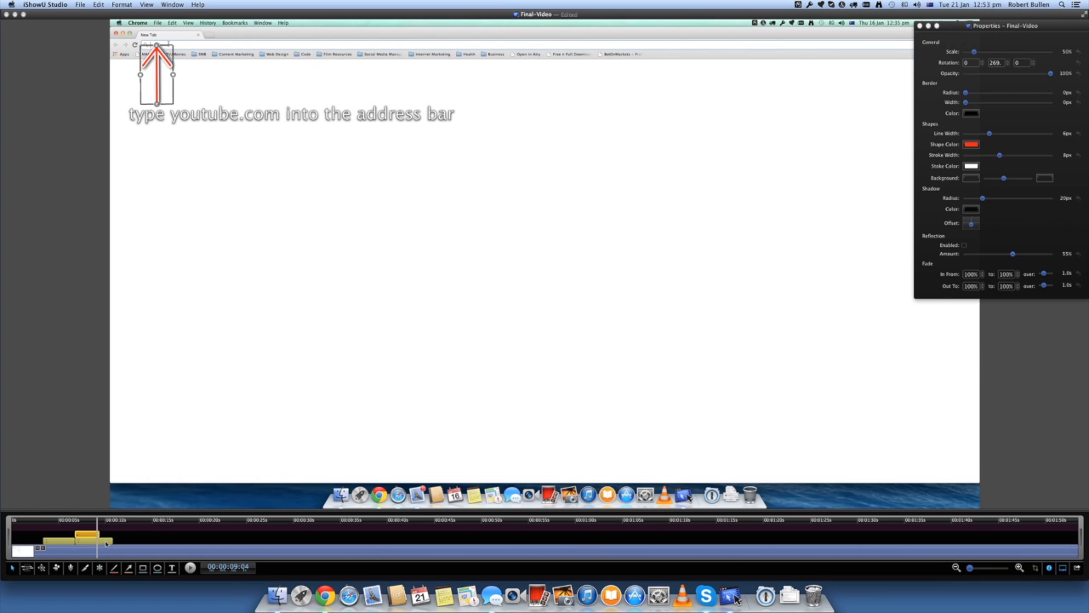
click(106, 540)
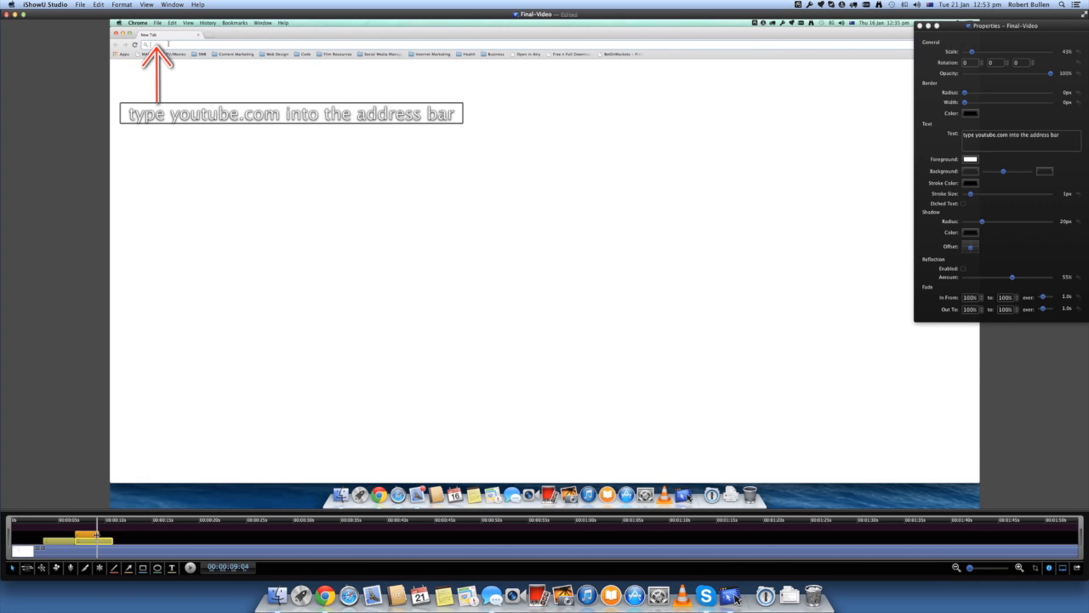
Step: Add a pan/zoom clip where the second caption begins and extend its end to about 00:00:11:22
click(79, 520)
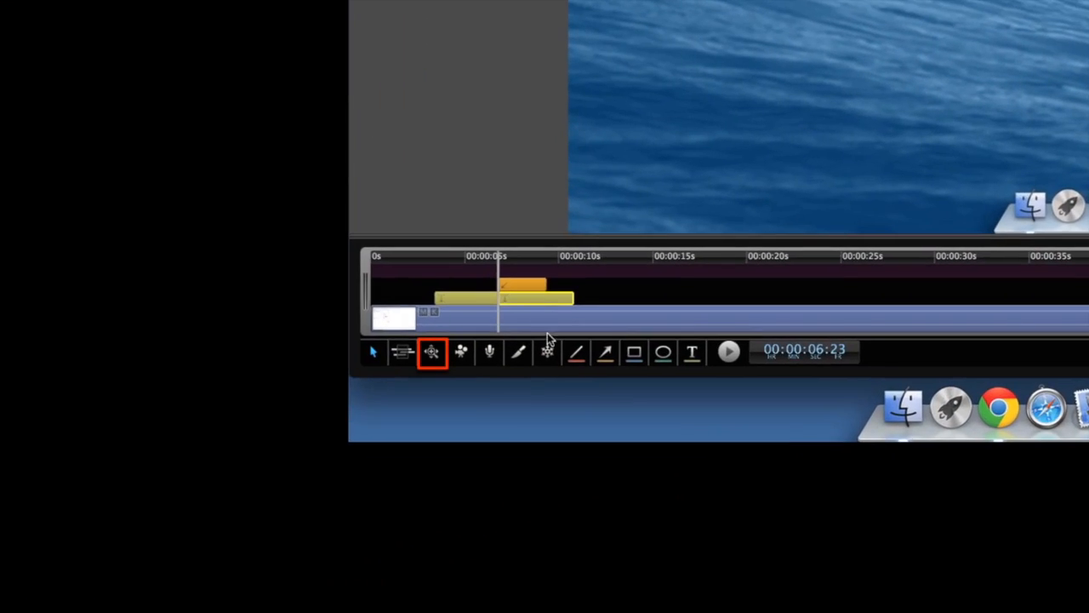
click(431, 352)
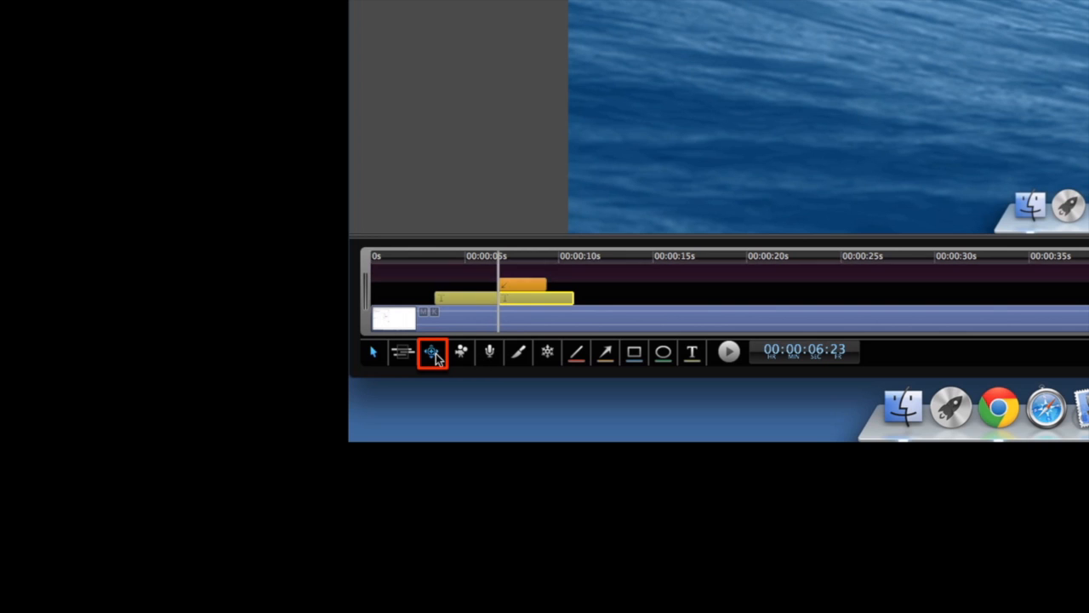
click(617, 274)
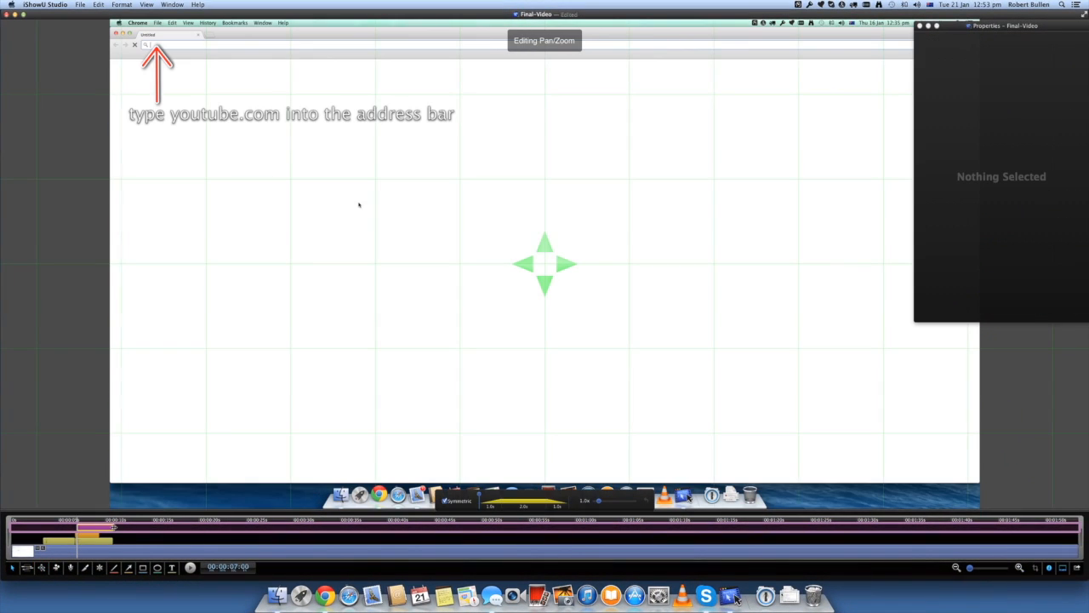
drag(116, 528, 120, 528)
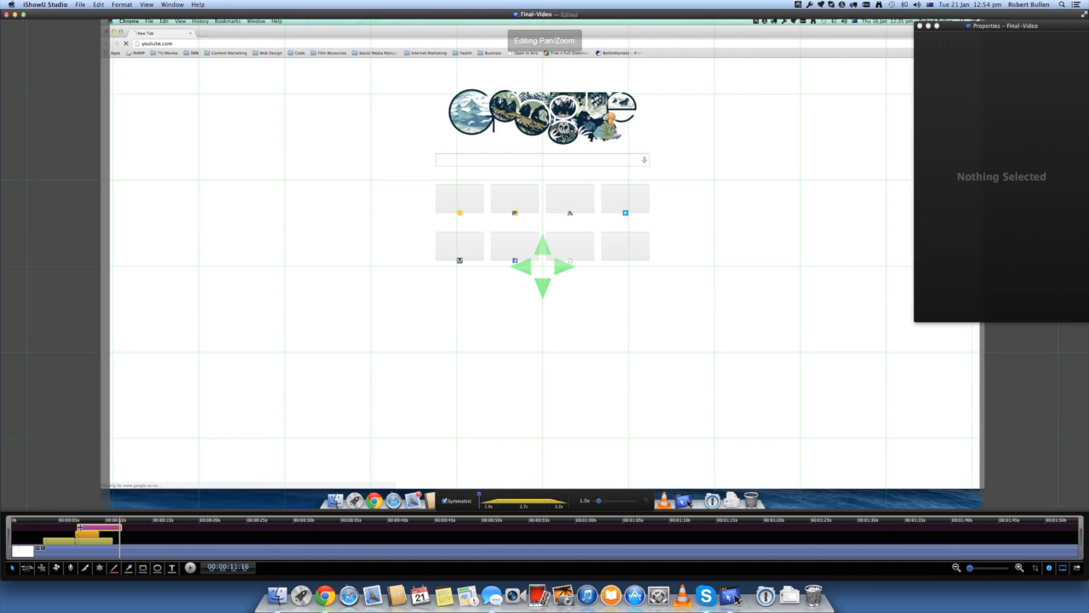
click(76, 529)
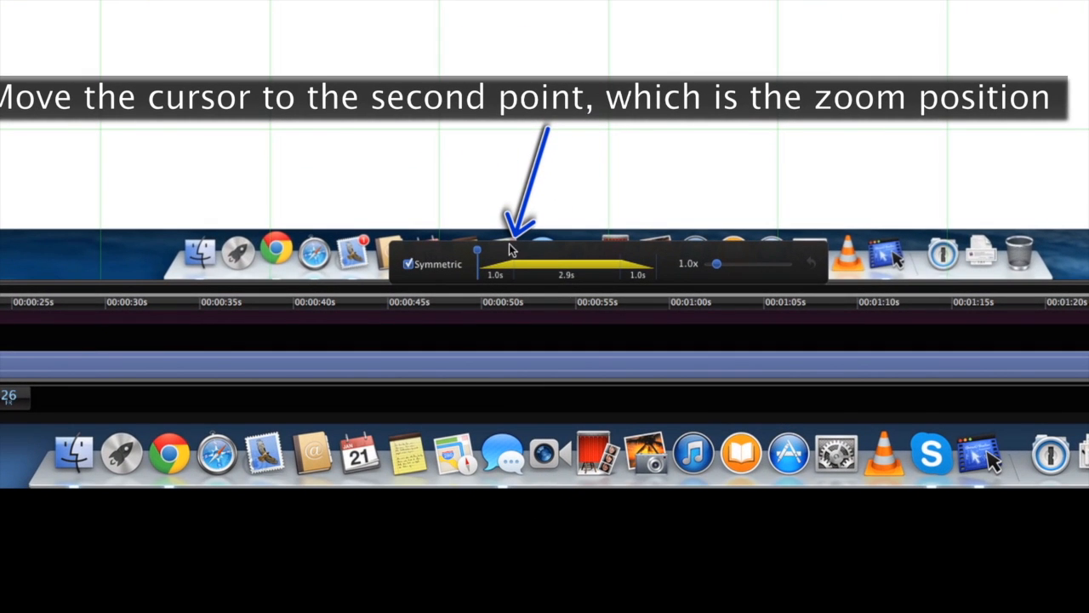
Step: At the pan/zoom's second point, set a 2.0x zoom and pan the view toward the address bar and caption
click(513, 251)
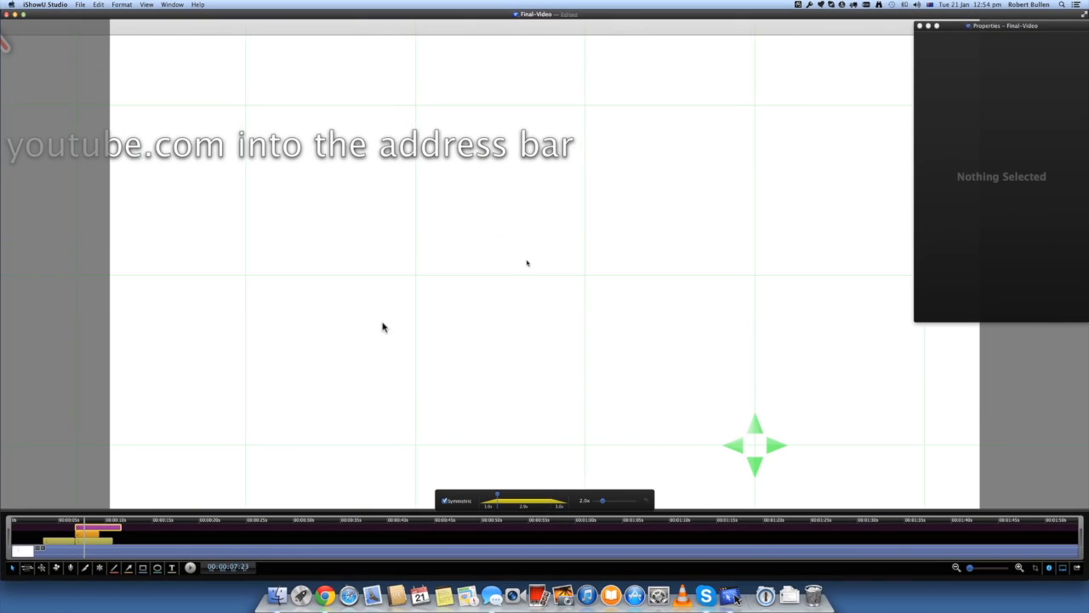
drag(382, 324, 695, 425)
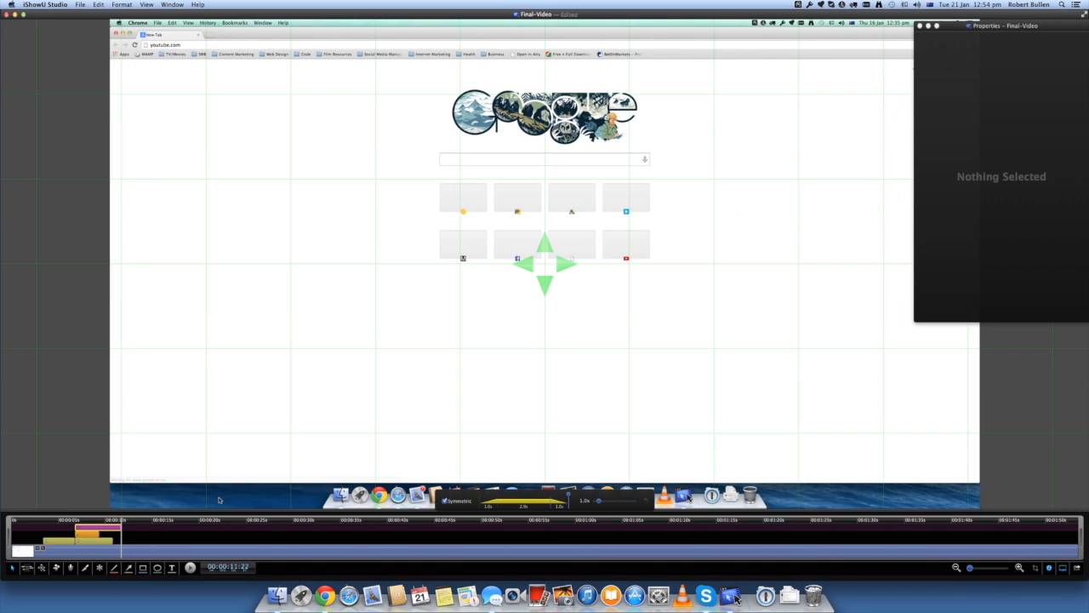
Step: Add a rectangle at 00:00:18:15 and resize it to frame the Upload button on the YouTube page
drag(139, 520, 186, 519)
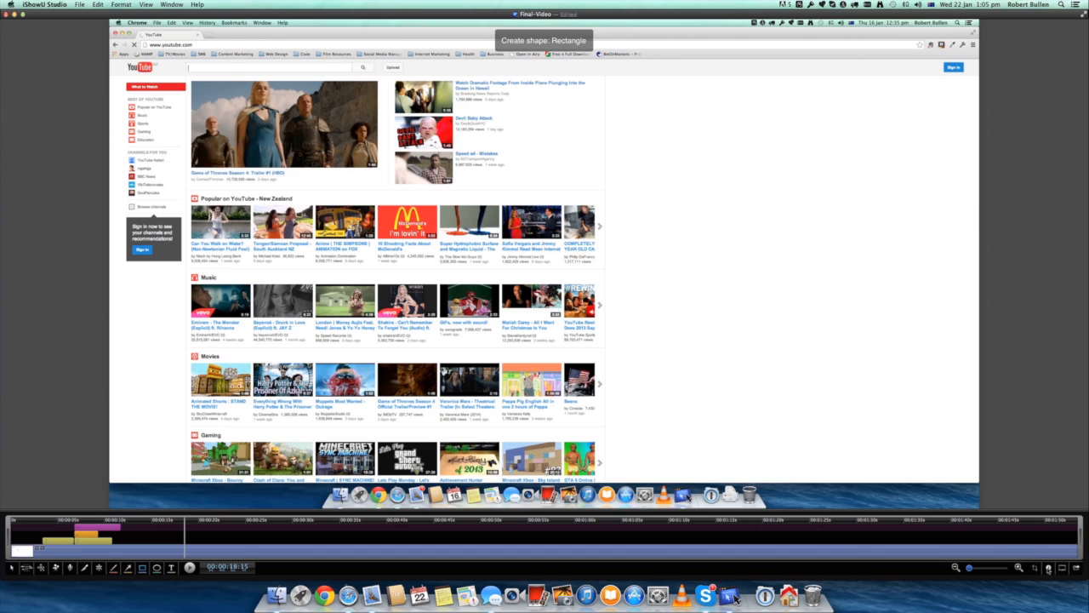
click(1049, 569)
drag(866, 453, 881, 32)
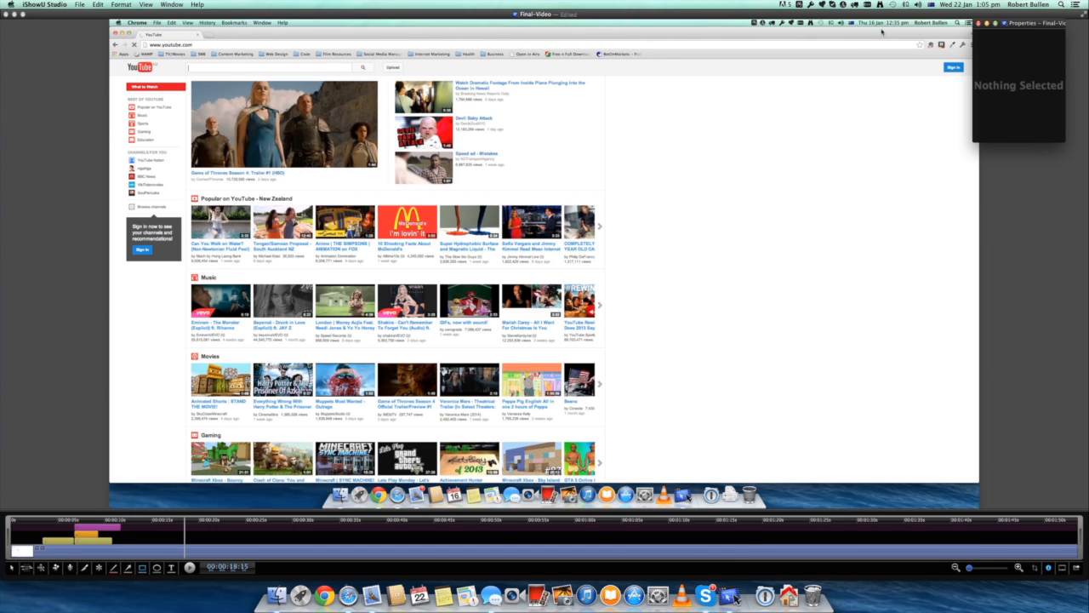
click(378, 63)
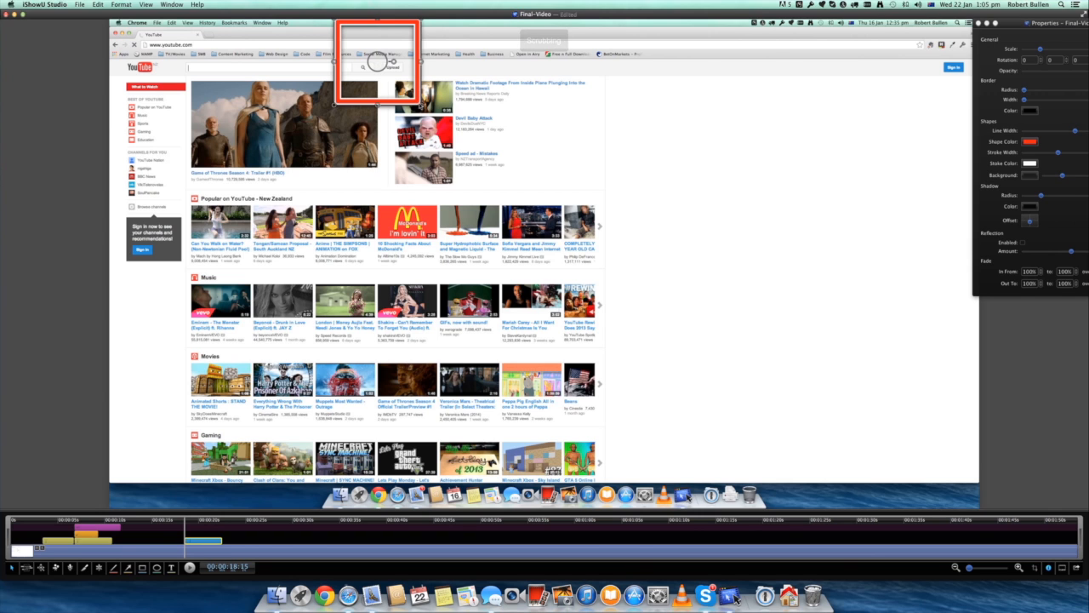
drag(378, 63, 390, 27)
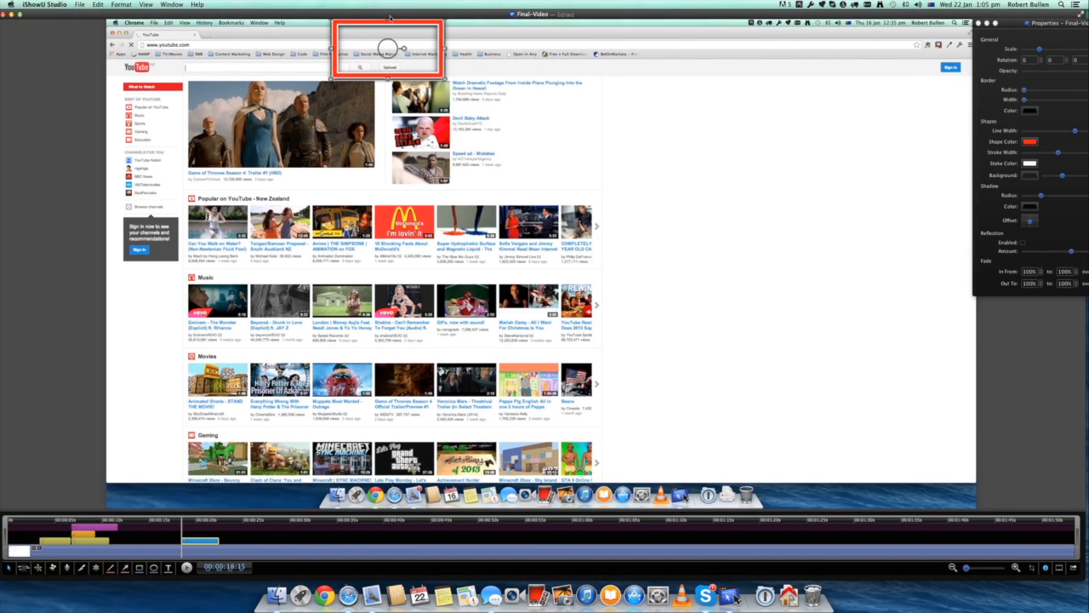
drag(390, 23, 378, 67)
drag(445, 68, 400, 67)
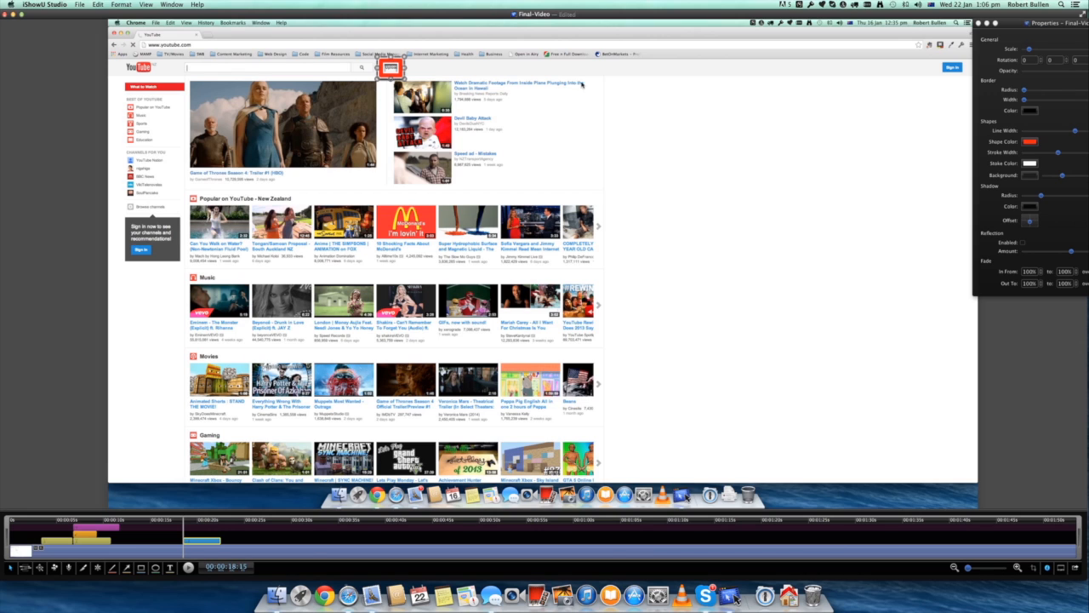
Step: Set the rectangle's line width to 4 px and stroke width to 0 px, and fit it to the Upload button at 23% scale
drag(1025, 29, 965, 30)
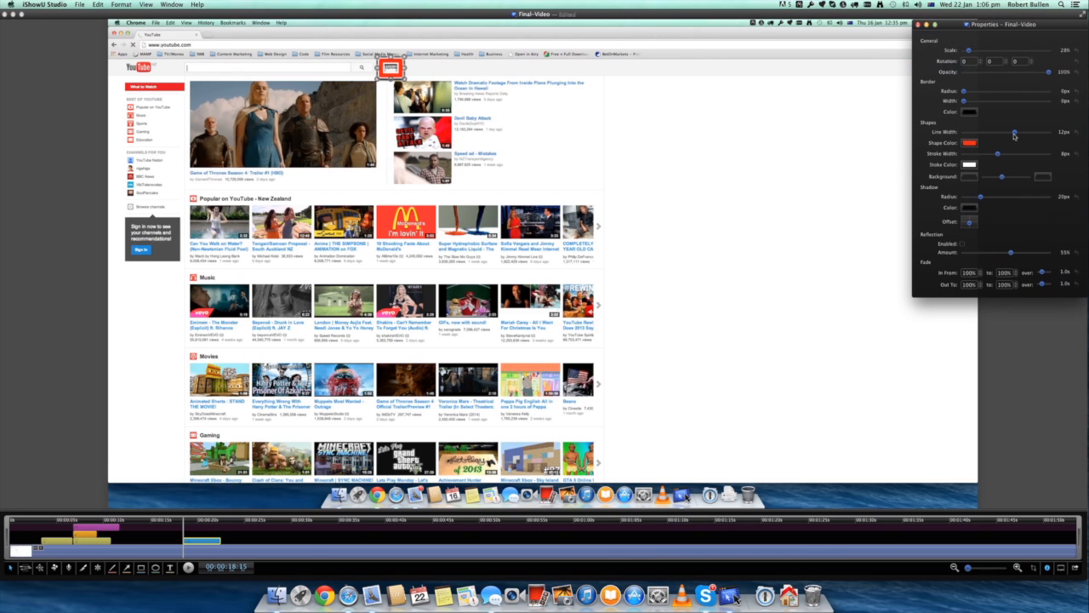
drag(1013, 134, 940, 156)
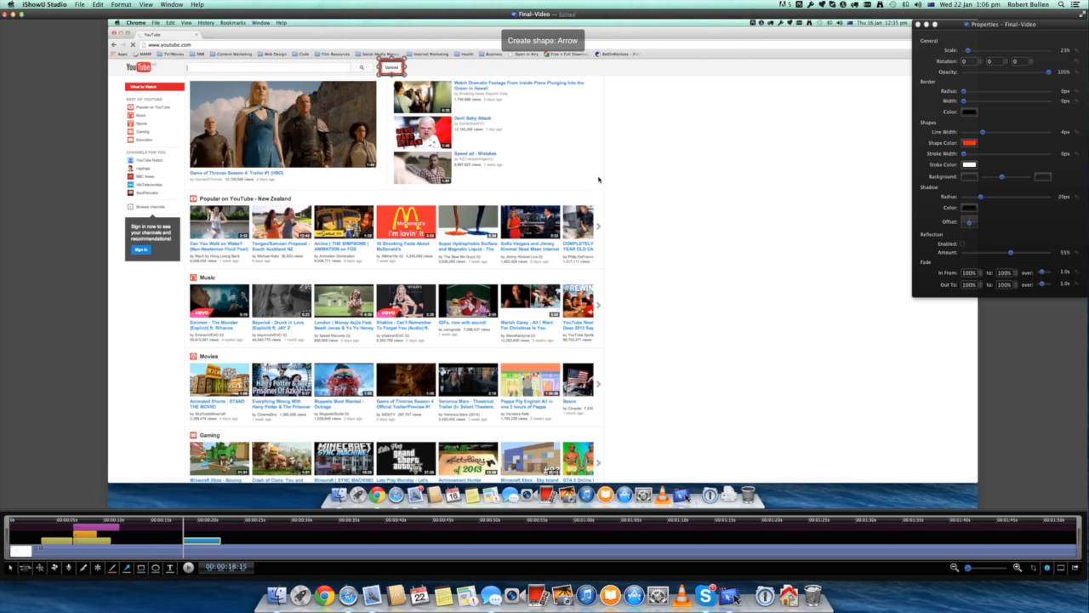
Step: Draw a red arrow pointing up to the framed Upload button and set its line width to 6 px
mouse_move(407, 79)
mouse_down()
mouse_move(547, 171)
mouse_move(592, 178)
mouse_move(546, 167)
mouse_move(505, 128)
mouse_up()
click(561, 156)
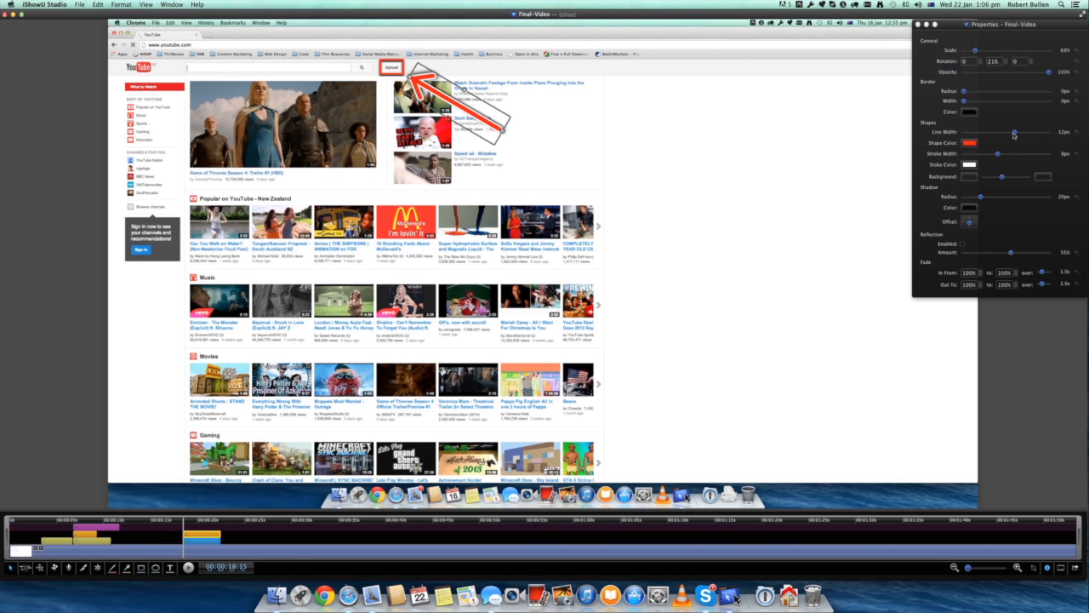
drag(1013, 135, 993, 133)
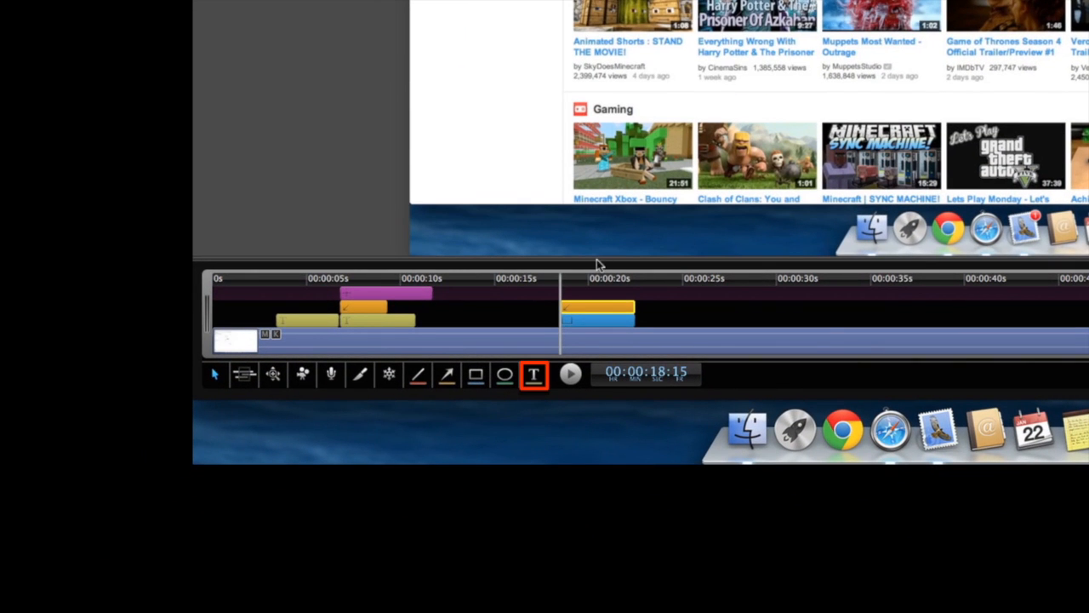
Step: Add a text overlay at 00:00:18:15 beside the tail of the Upload arrow
click(535, 374)
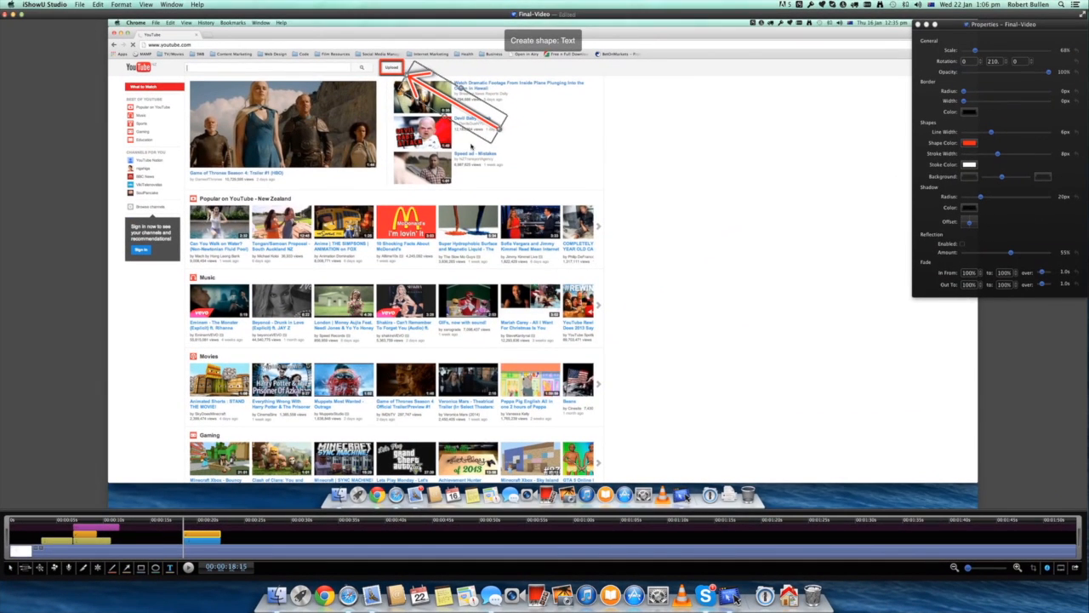
click(548, 146)
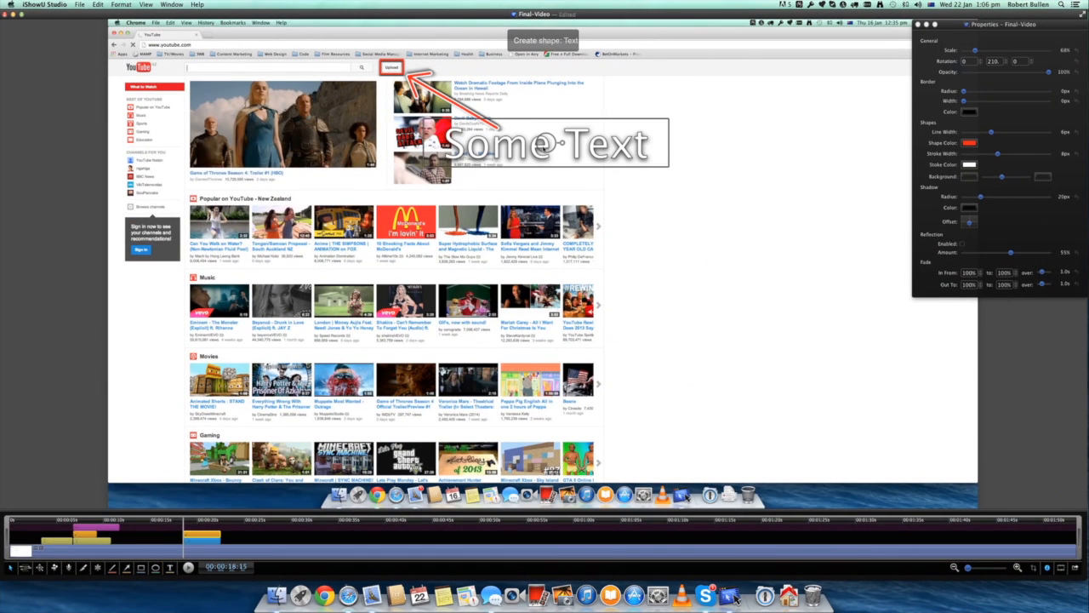
Step: Replace the new overlay's placeholder text with "Click the upload button"
double_click(1010, 132)
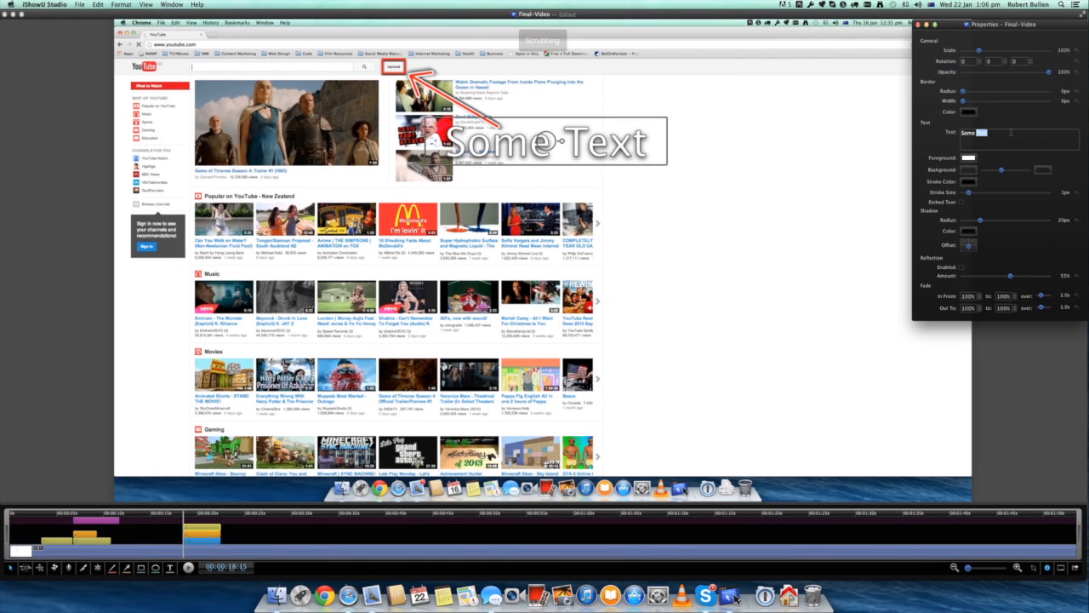
triple_click(1012, 133)
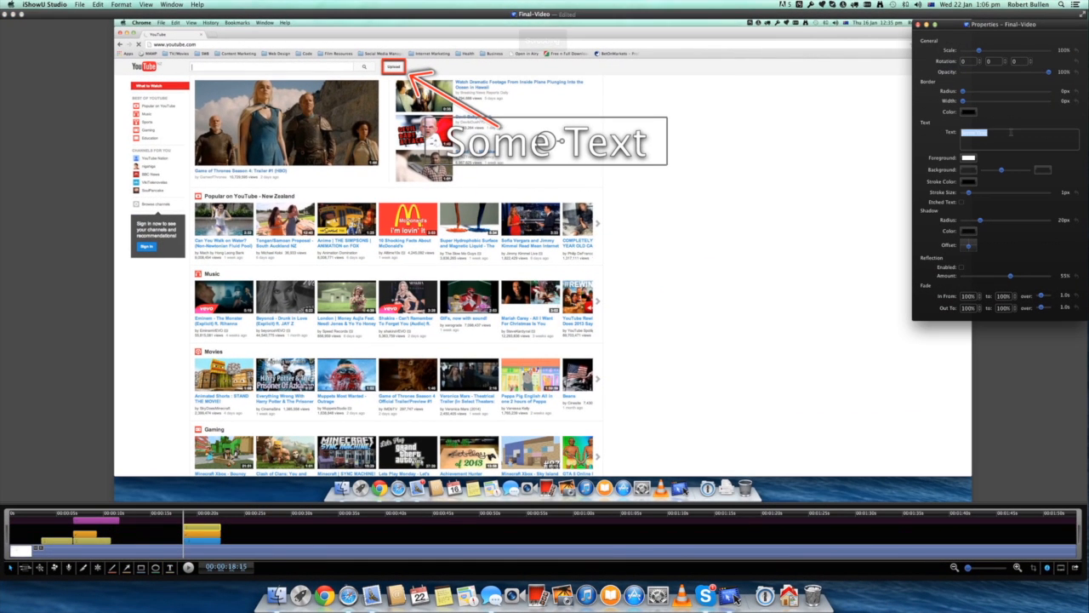
text(Click the)
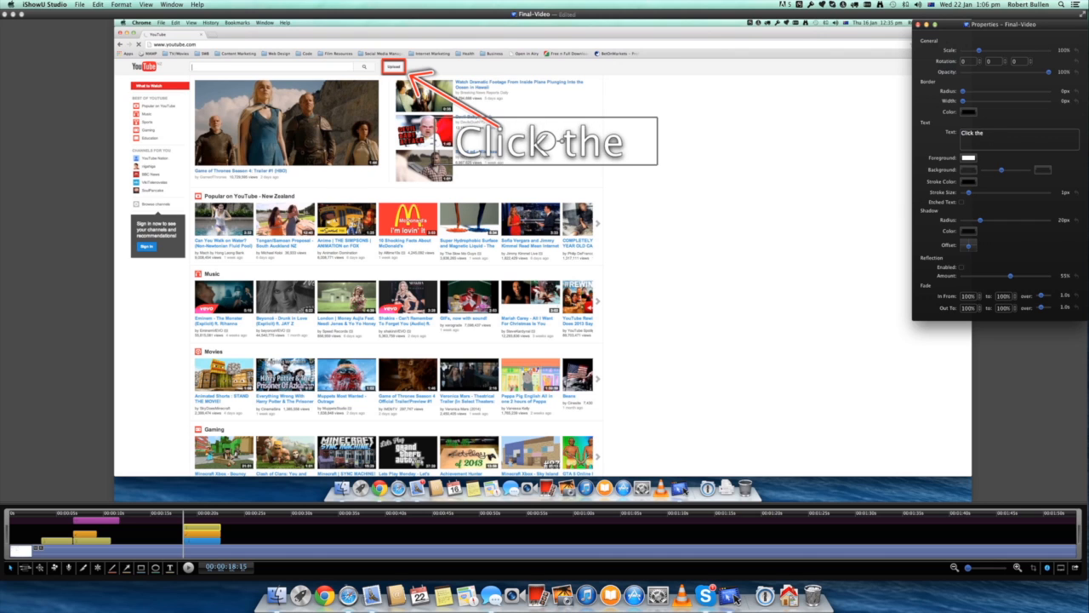
text( upload)
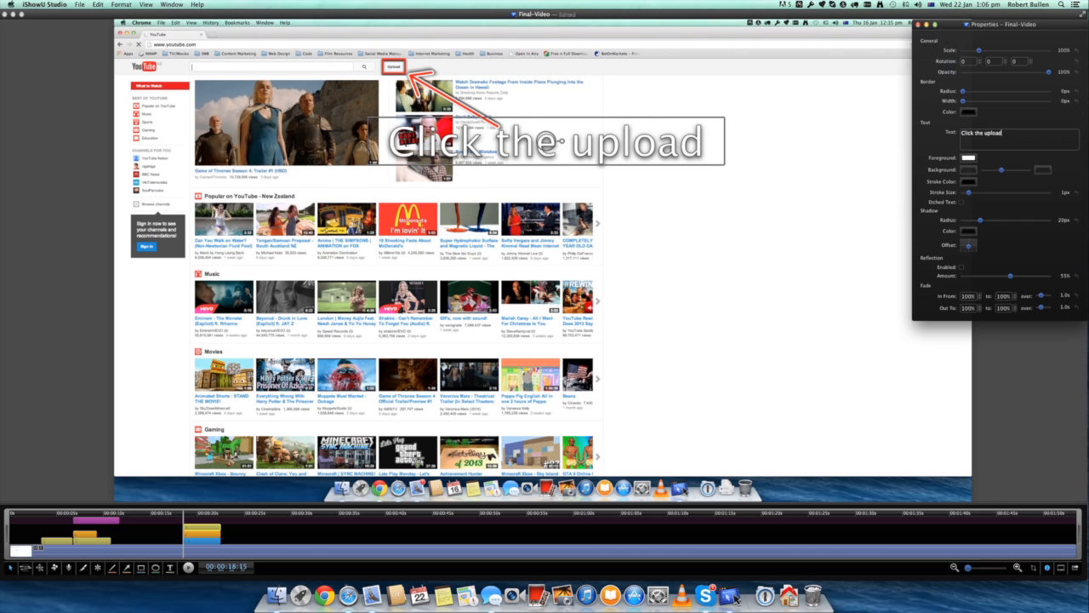
text( button)
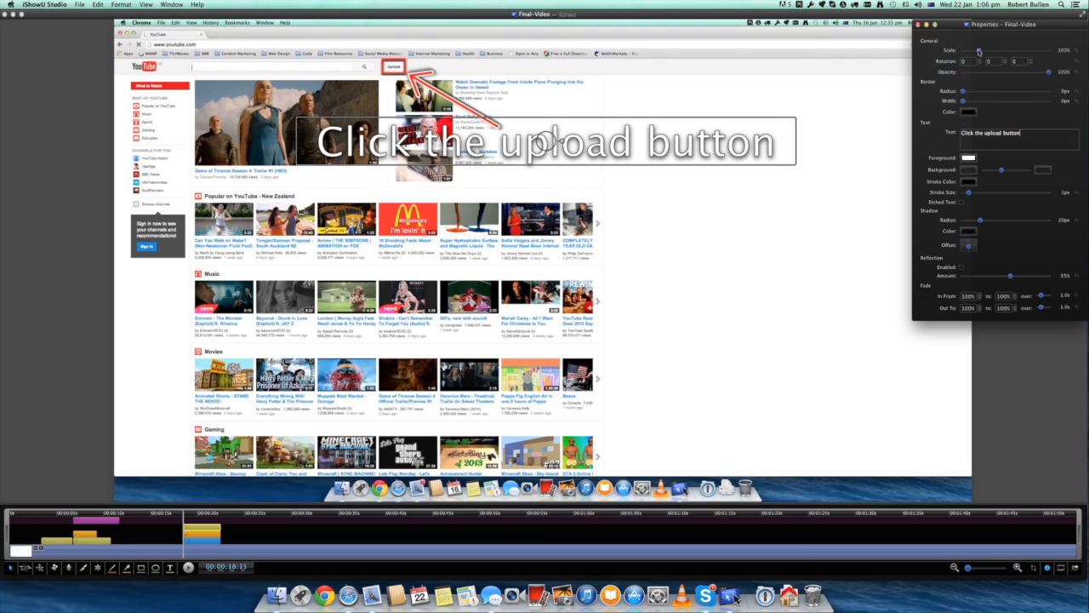
Step: Scale the upload caption to 34% and position it at the tail of the red arrow
drag(978, 52, 967, 52)
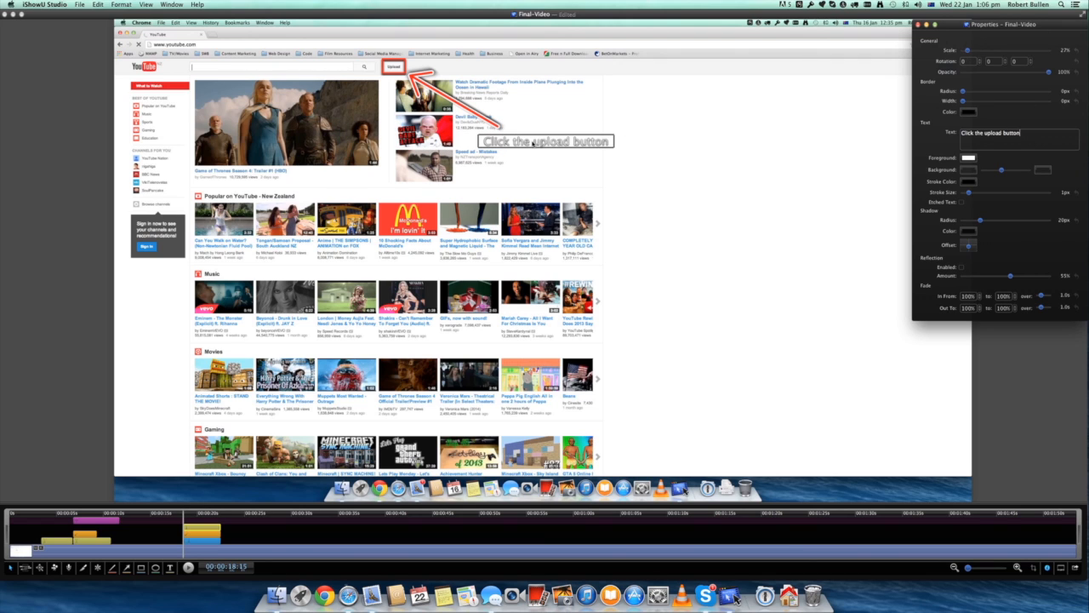
mouse_move(534, 143)
mouse_down()
mouse_move(554, 116)
mouse_move(552, 129)
mouse_move(523, 137)
mouse_up()
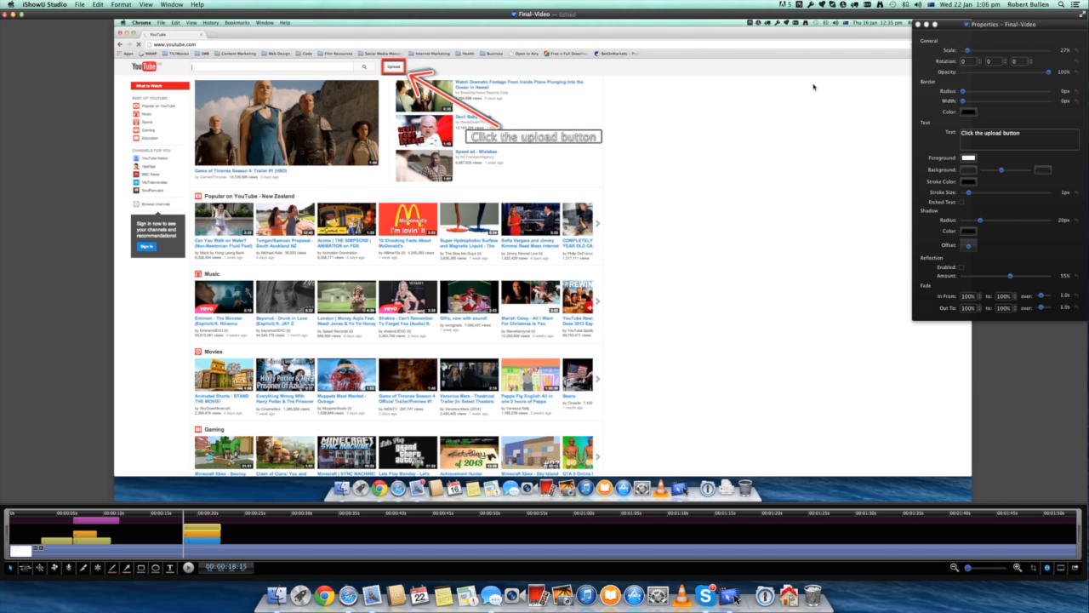
drag(969, 52, 970, 52)
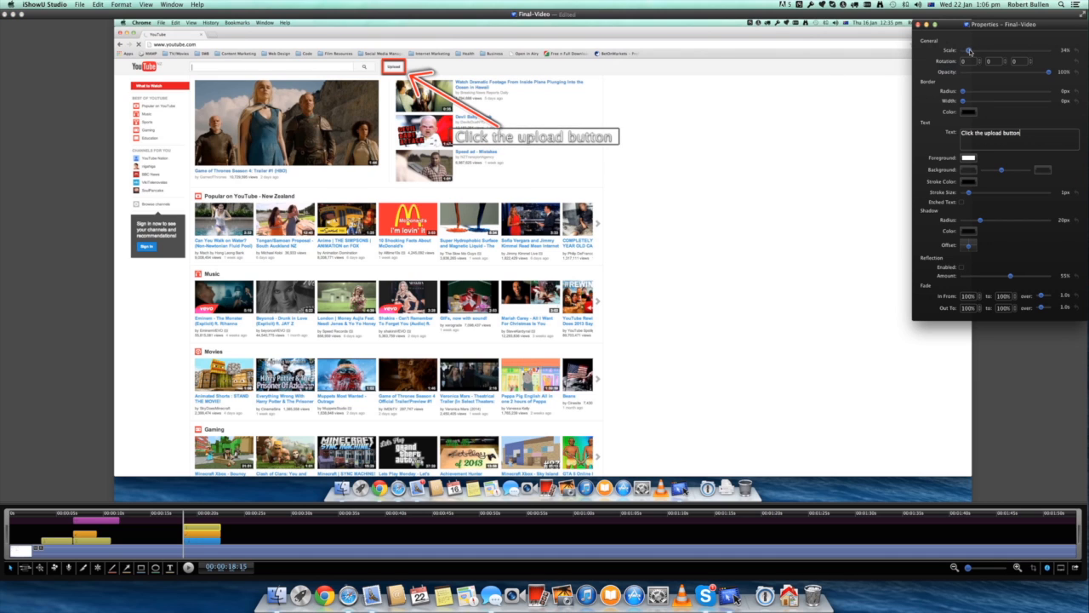
click(635, 138)
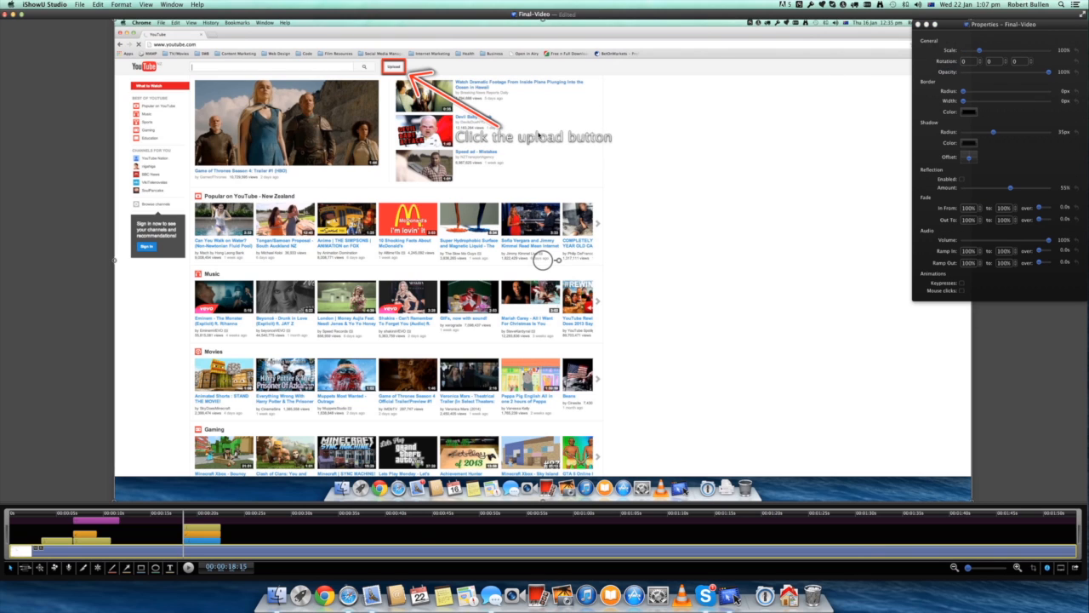
Step: Change the upload caption's text colour to black and set its shadow radius to 0 px
click(533, 141)
click(969, 158)
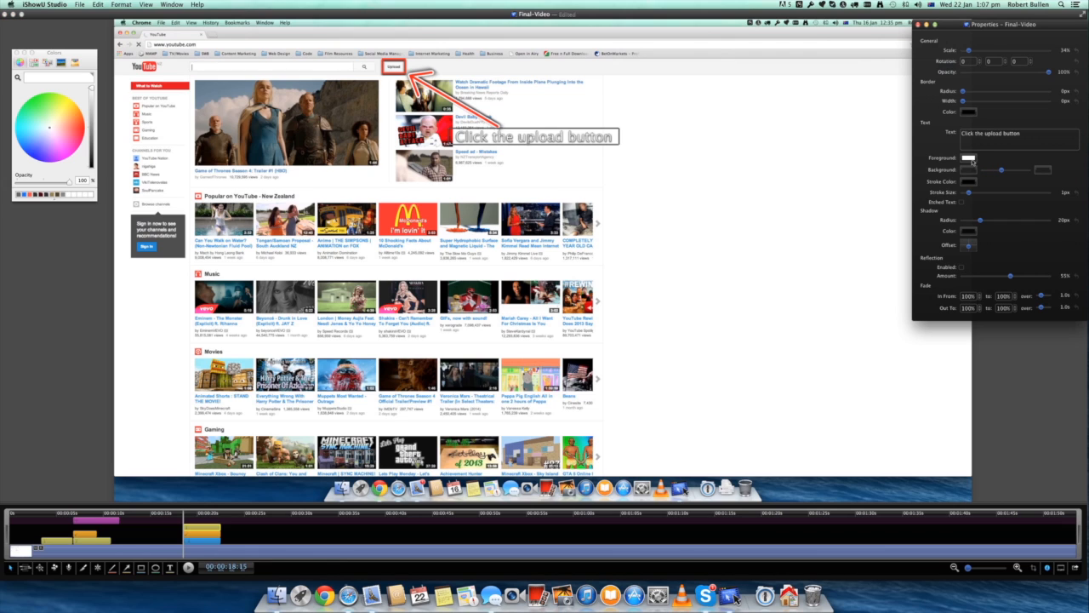
click(27, 149)
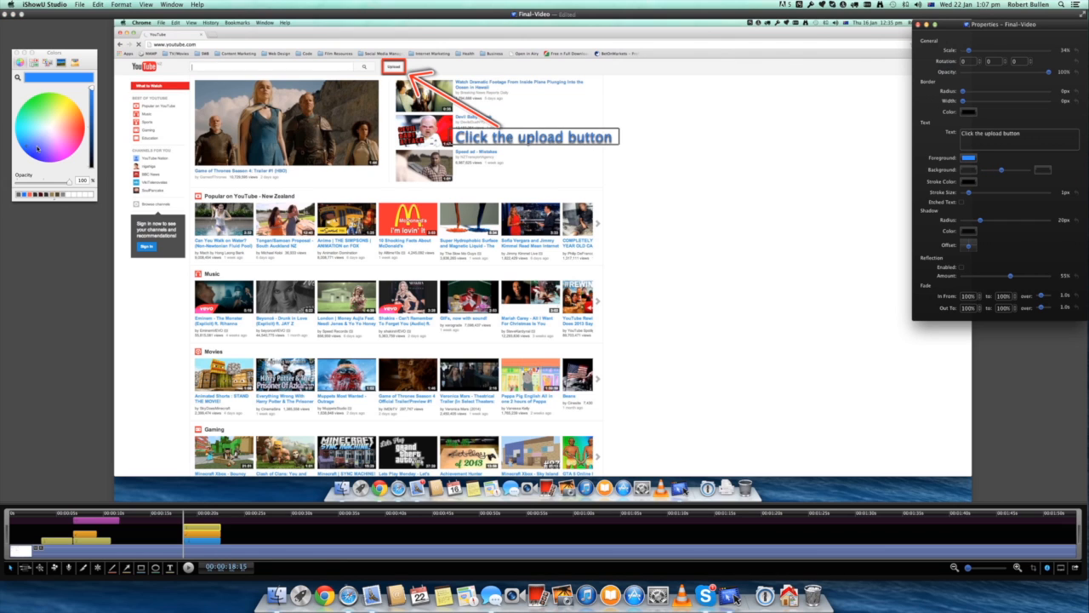
drag(91, 88, 91, 164)
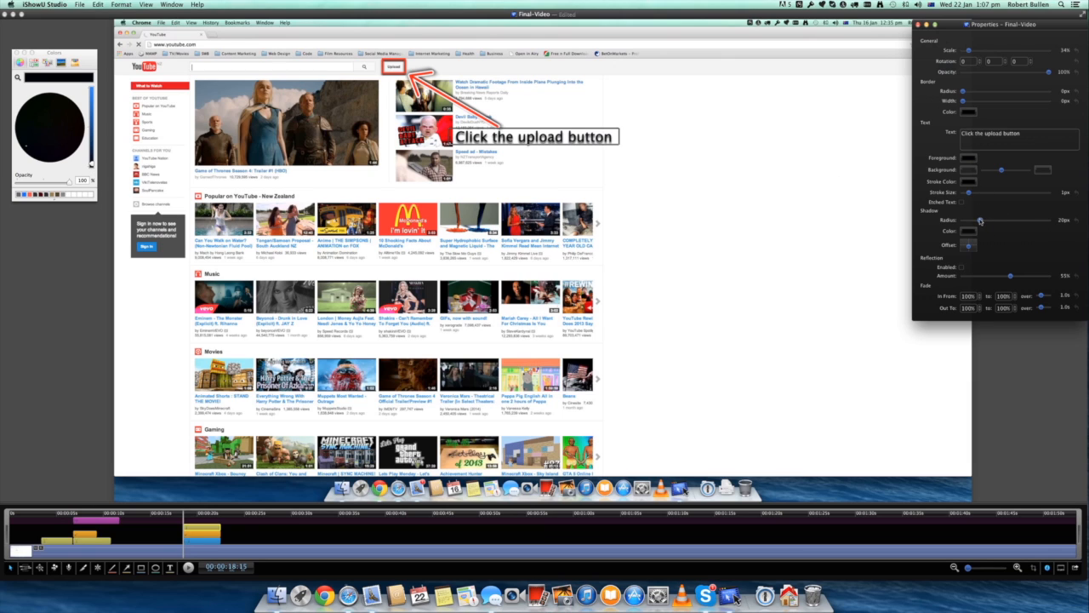
drag(981, 220, 963, 220)
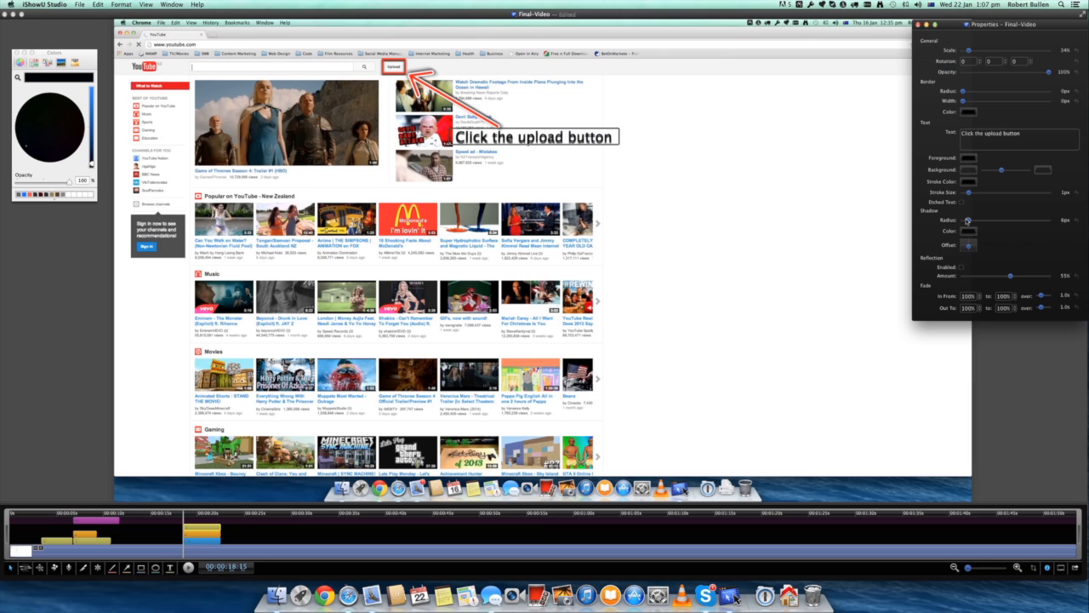
click(698, 182)
Step: Give the upload caption a grey gradient background by raising the gradient colours' opacity to 100%
click(529, 138)
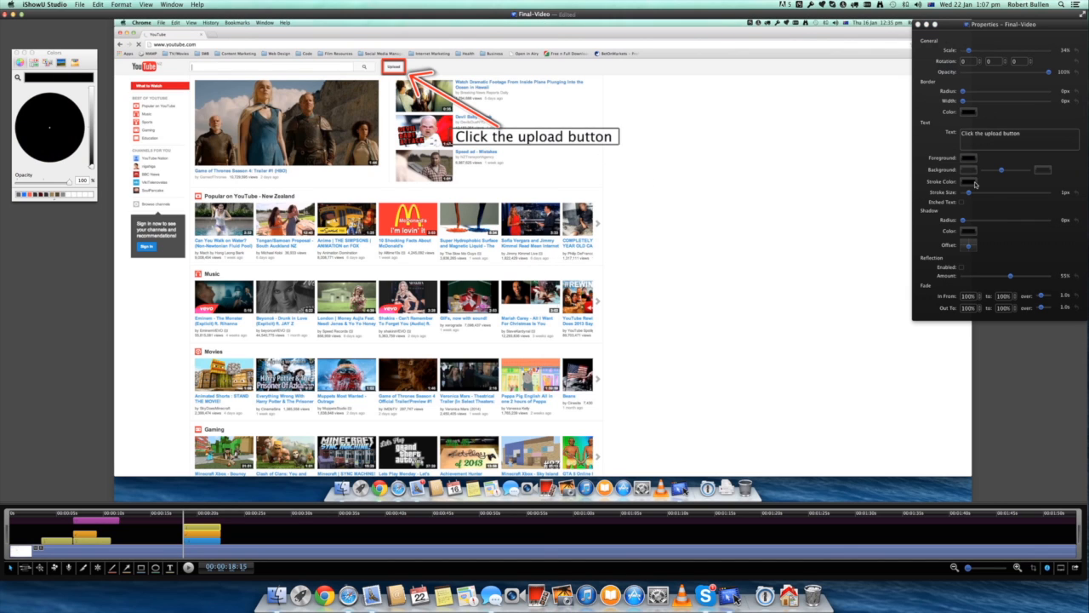
click(966, 171)
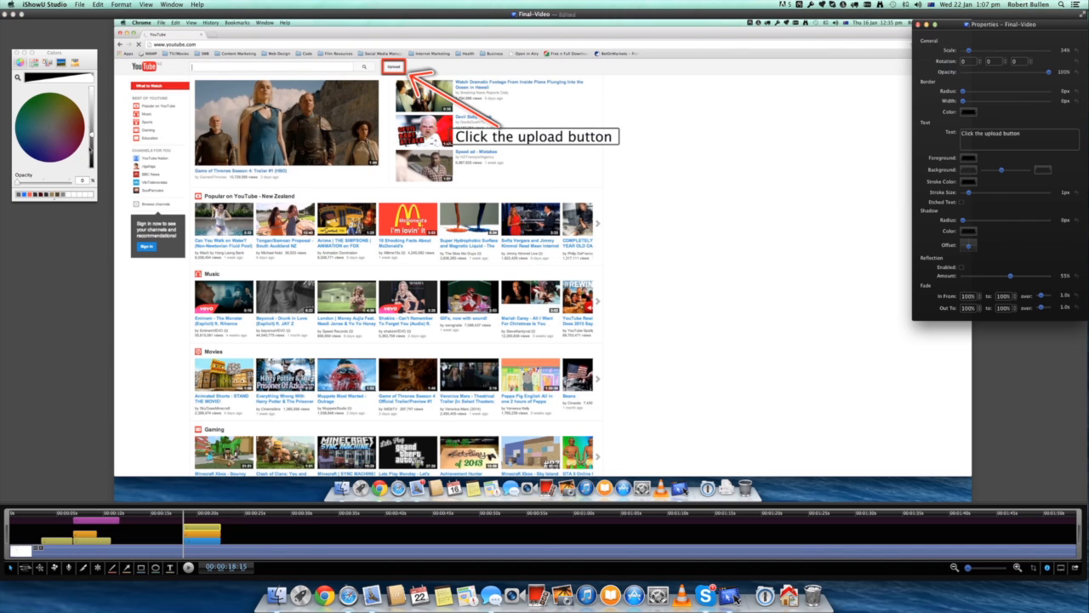
drag(17, 183, 85, 186)
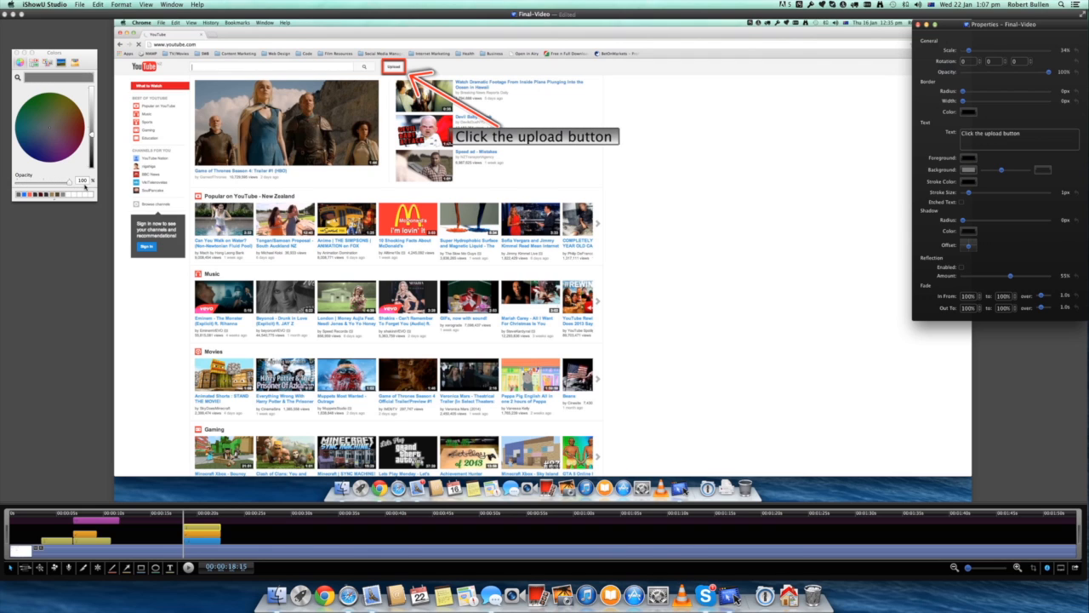
click(1043, 171)
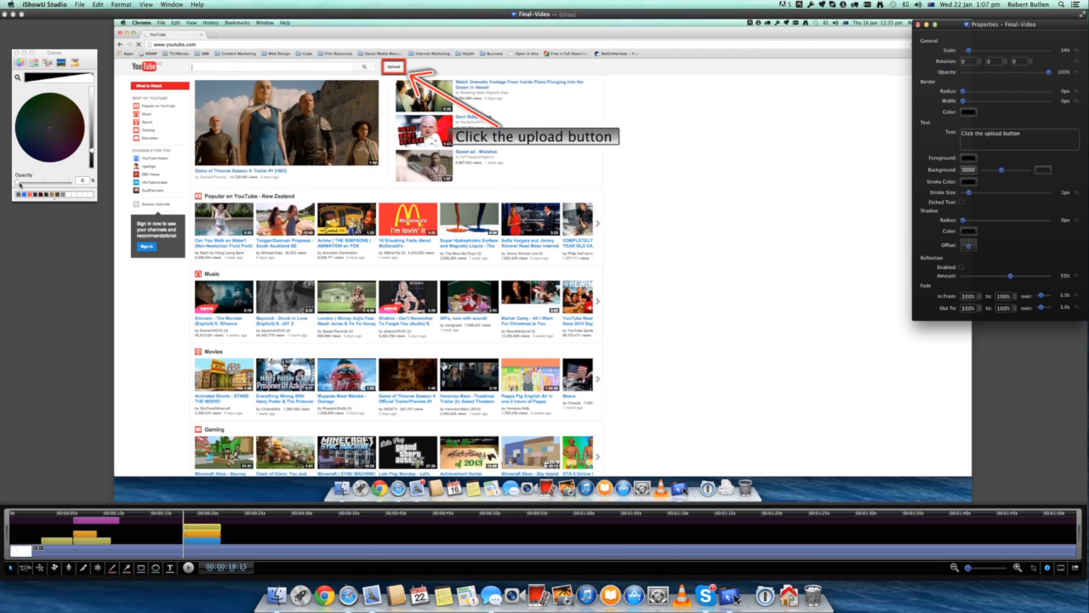
drag(19, 183, 97, 101)
click(641, 188)
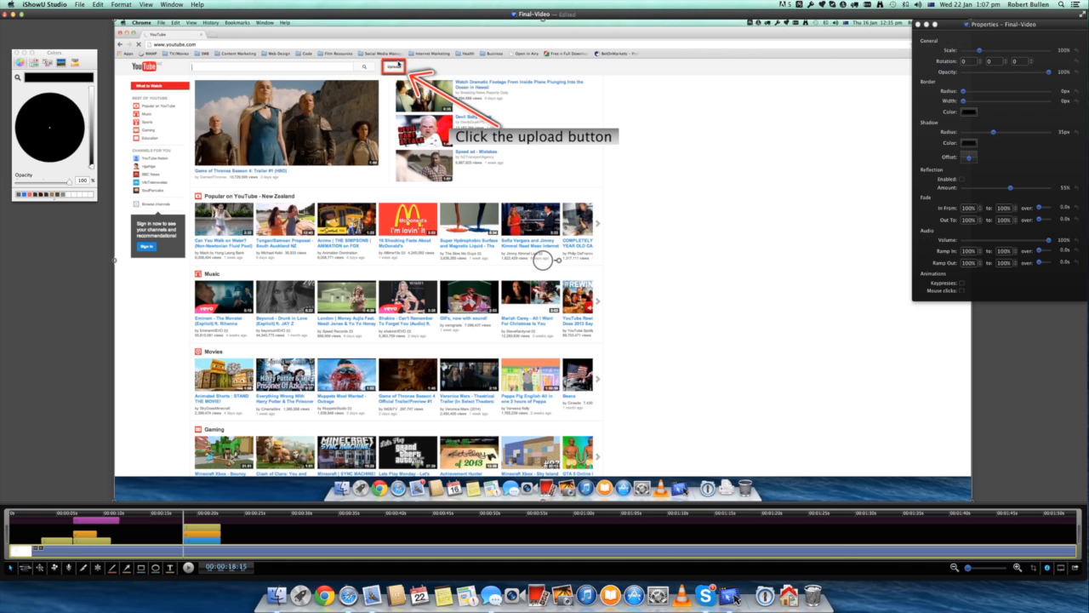
Step: Add a pan/zoom at 00:00:18:16 and pan its 2.0x view onto the framed Upload button, arrow and caption
click(394, 67)
click(40, 567)
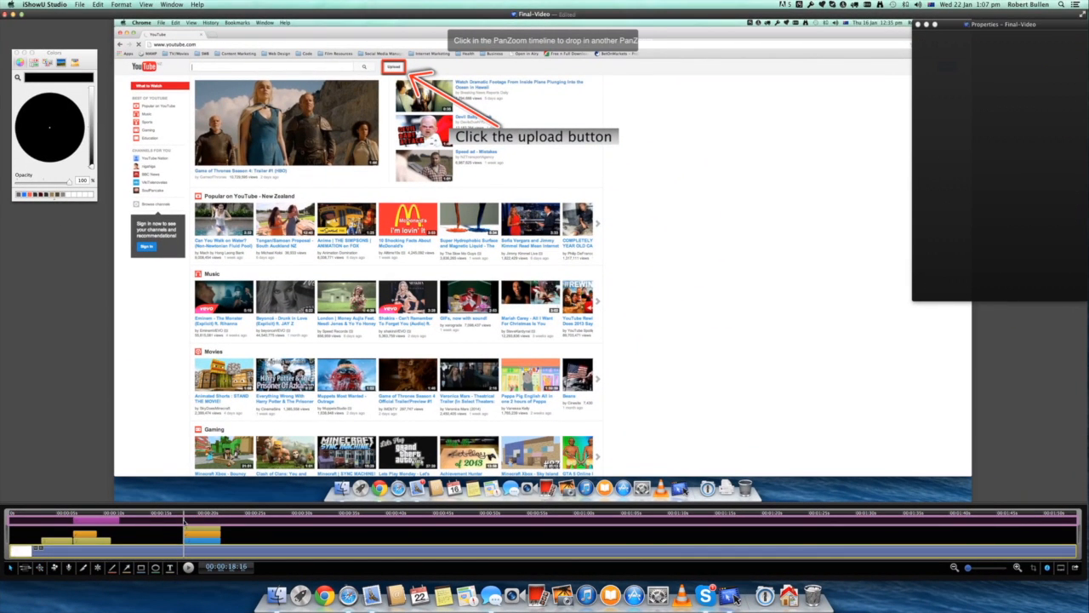
click(249, 520)
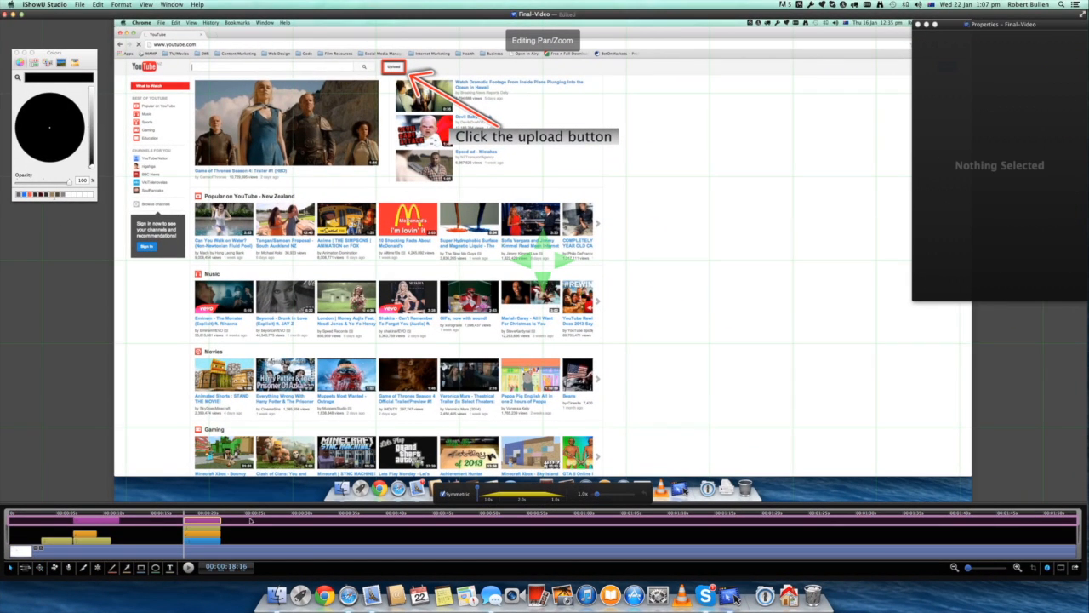
click(500, 487)
drag(457, 182, 560, 231)
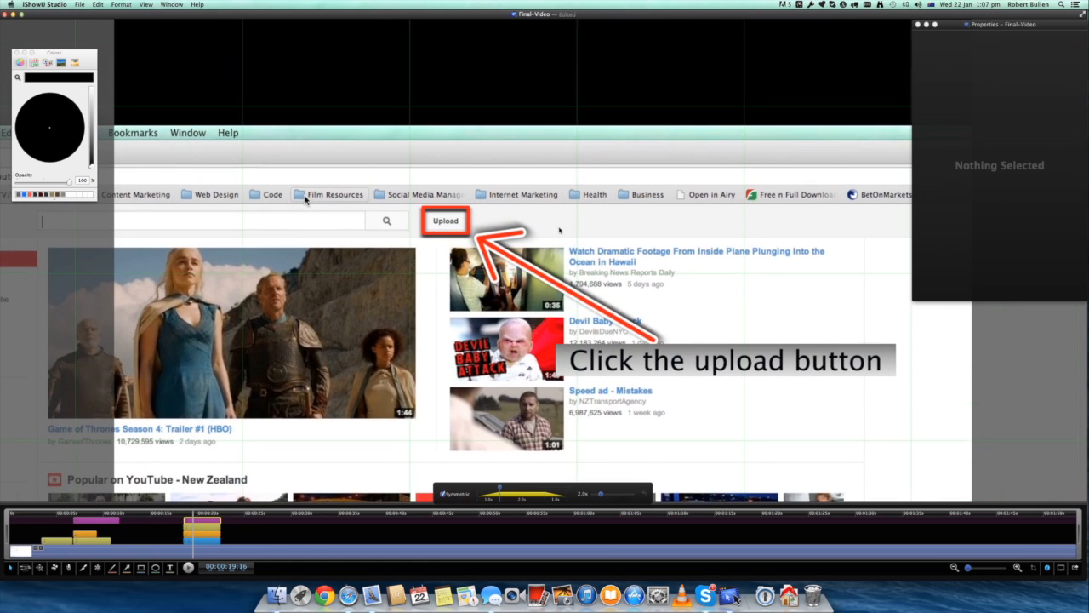
click(549, 488)
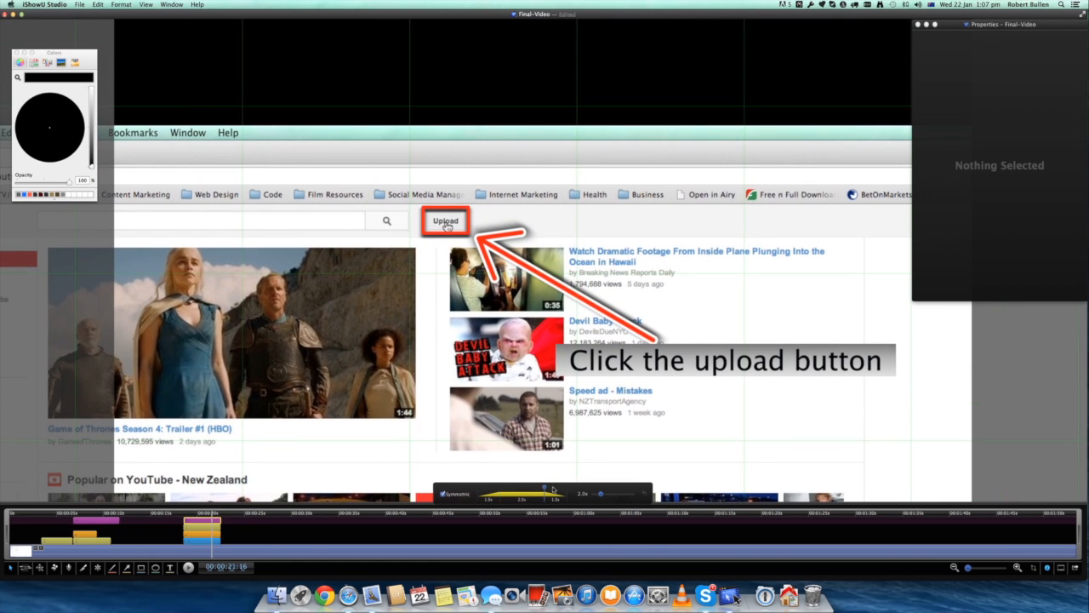
click(566, 488)
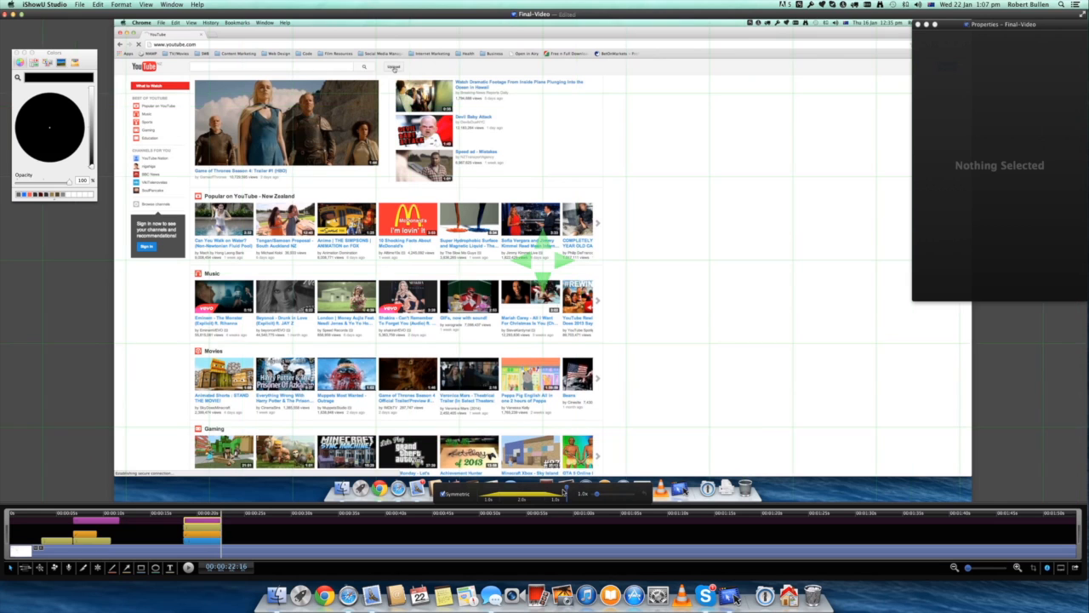
Step: Play back the upload section from just before its overlays, stopping at the Google account chooser
click(181, 517)
key(space)
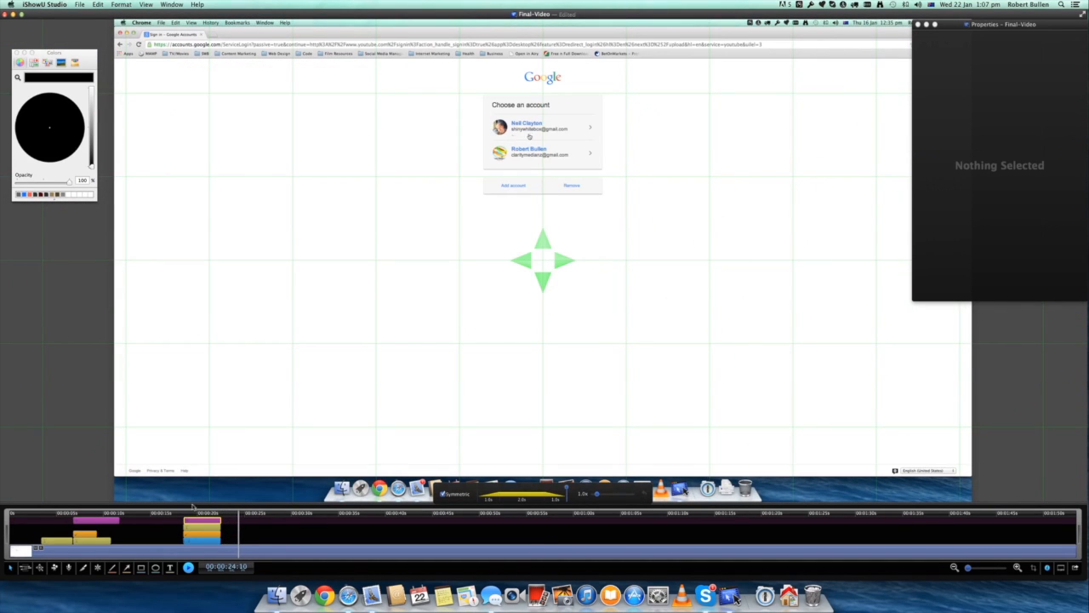
key(space)
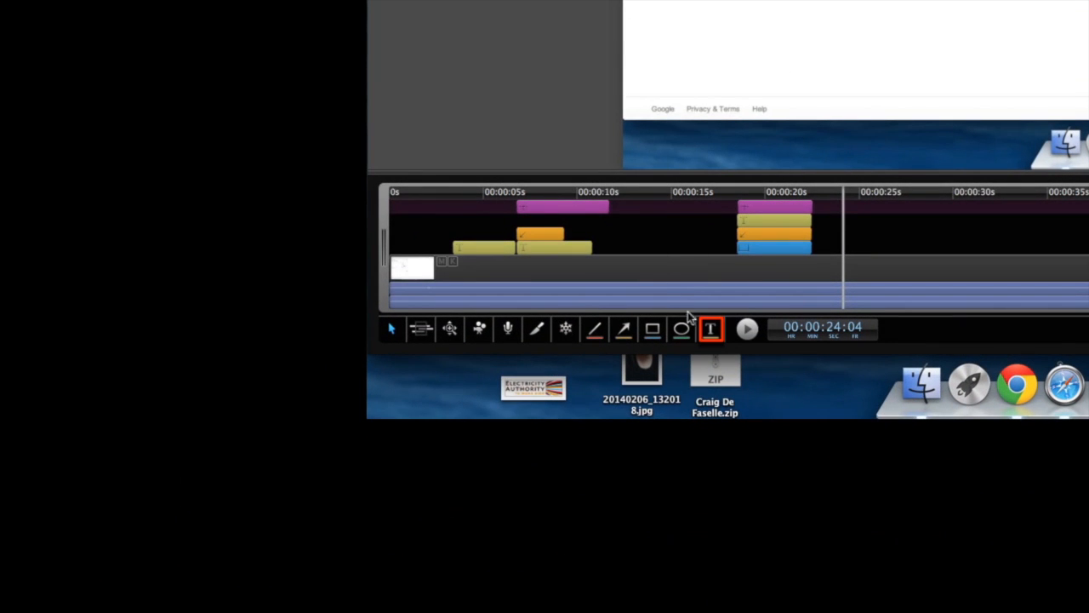
Step: Add a text overlay reading "Login To Youtube" at 00:00:24:04 and place it below the account chooser
click(710, 328)
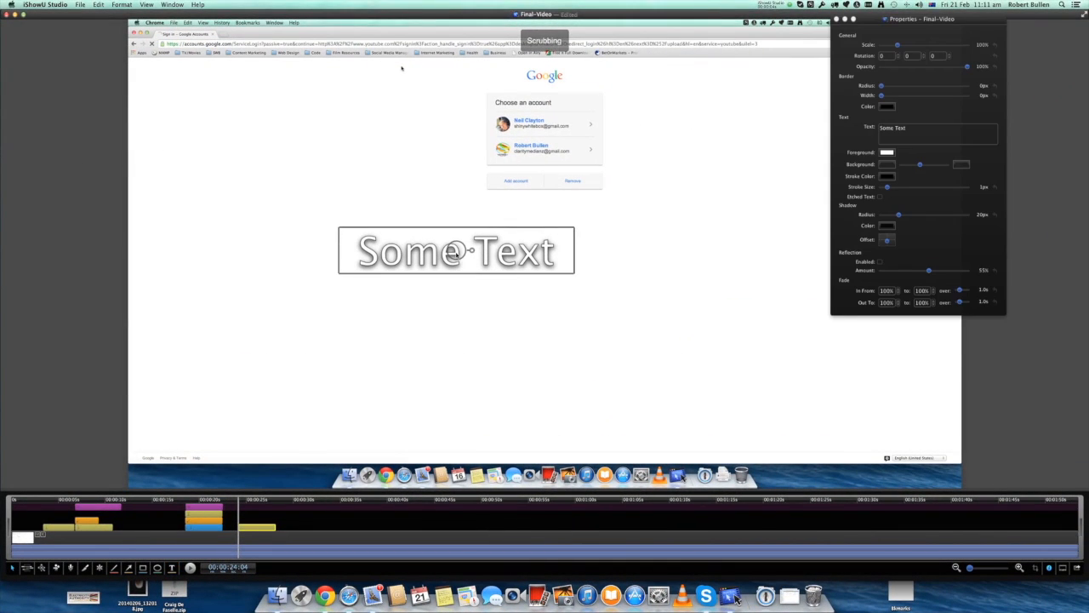
text(Lo)
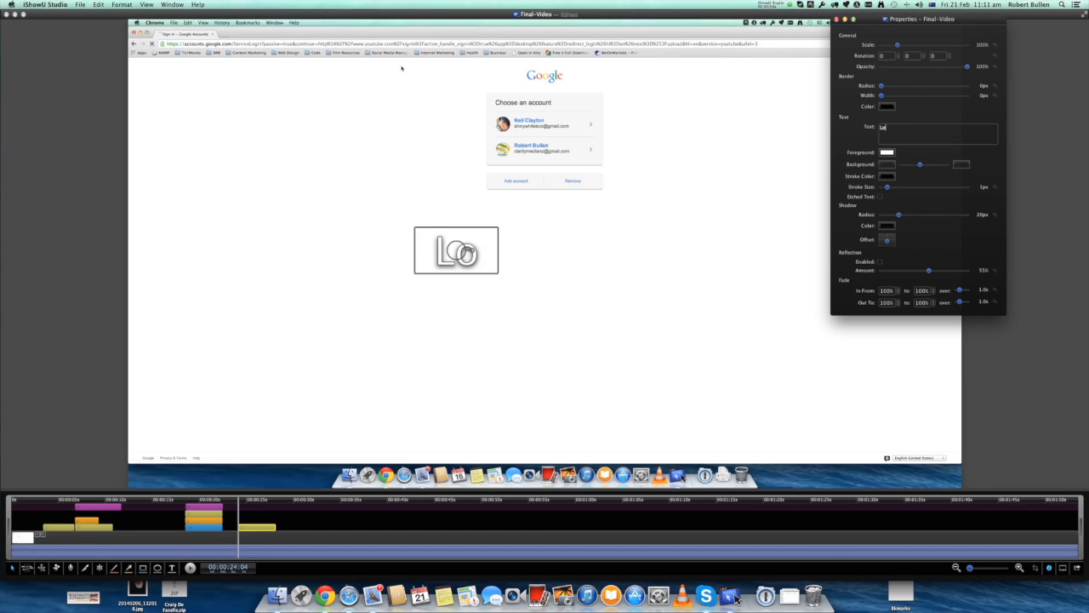
text(gin To Youtube)
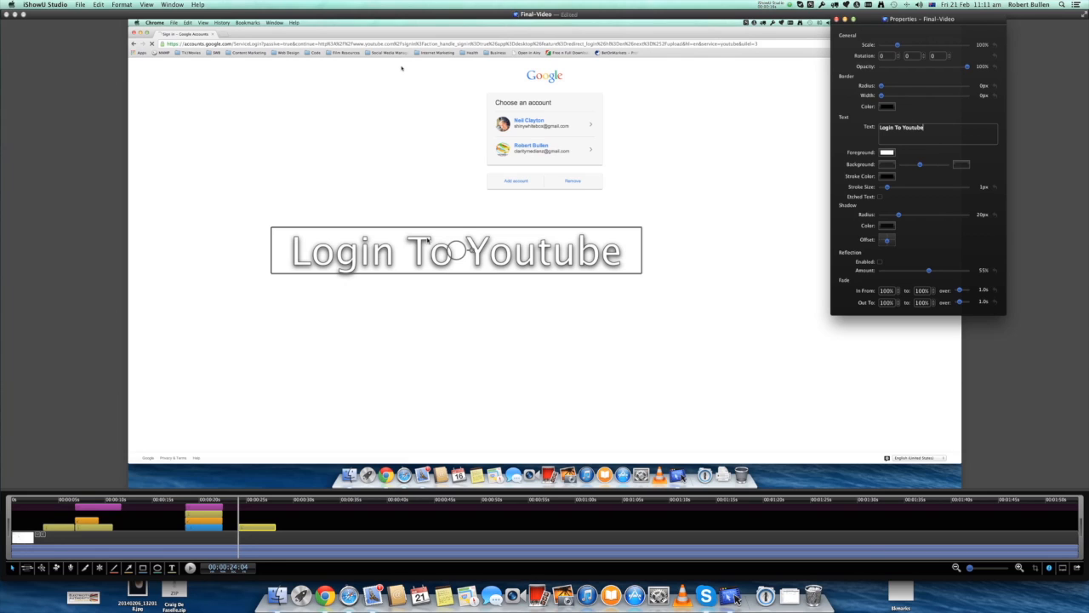
drag(407, 253, 498, 281)
Step: Set both background gradient colours of the login caption to 100% opacity, and preview a reflection before turning it off
click(886, 164)
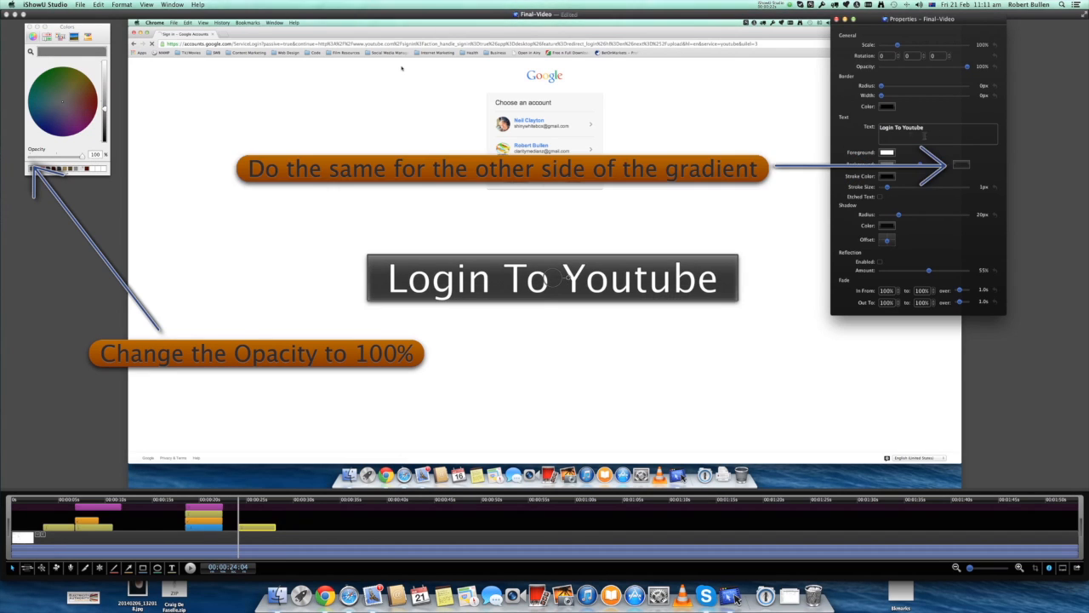
click(961, 167)
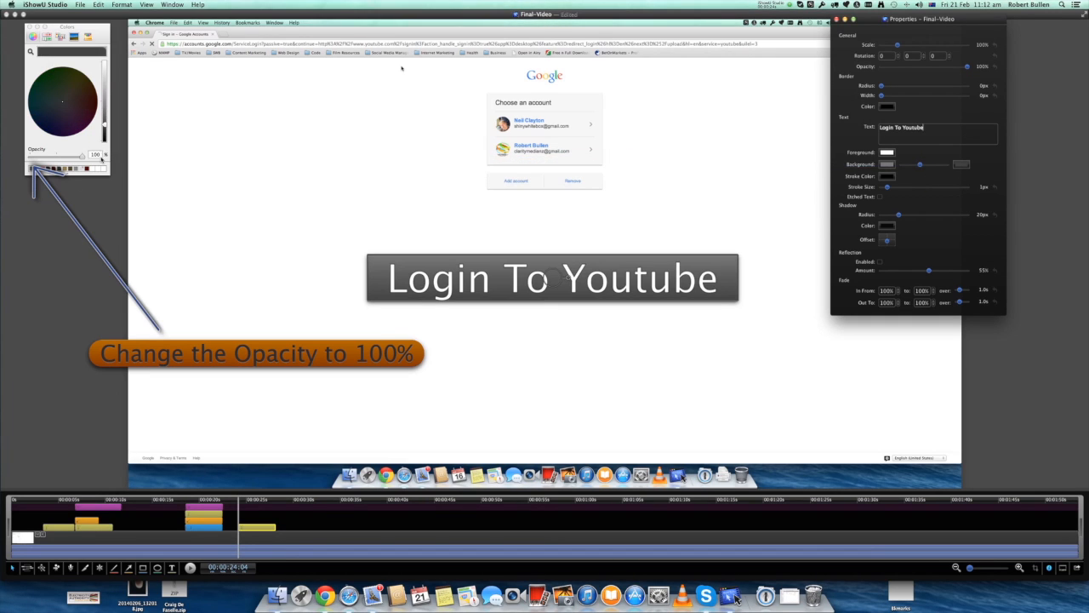
click(880, 262)
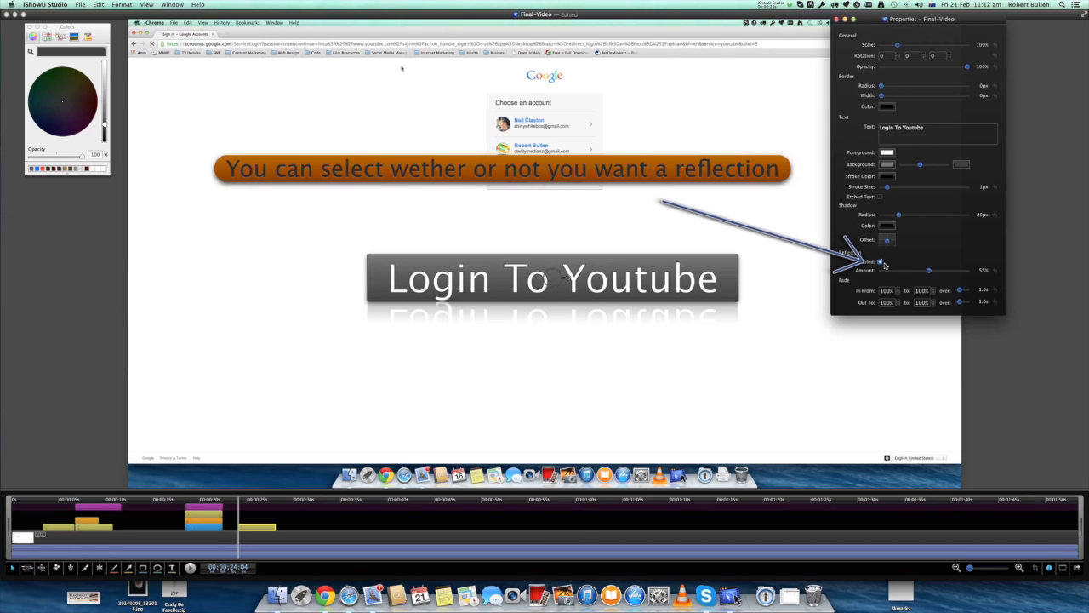
click(880, 262)
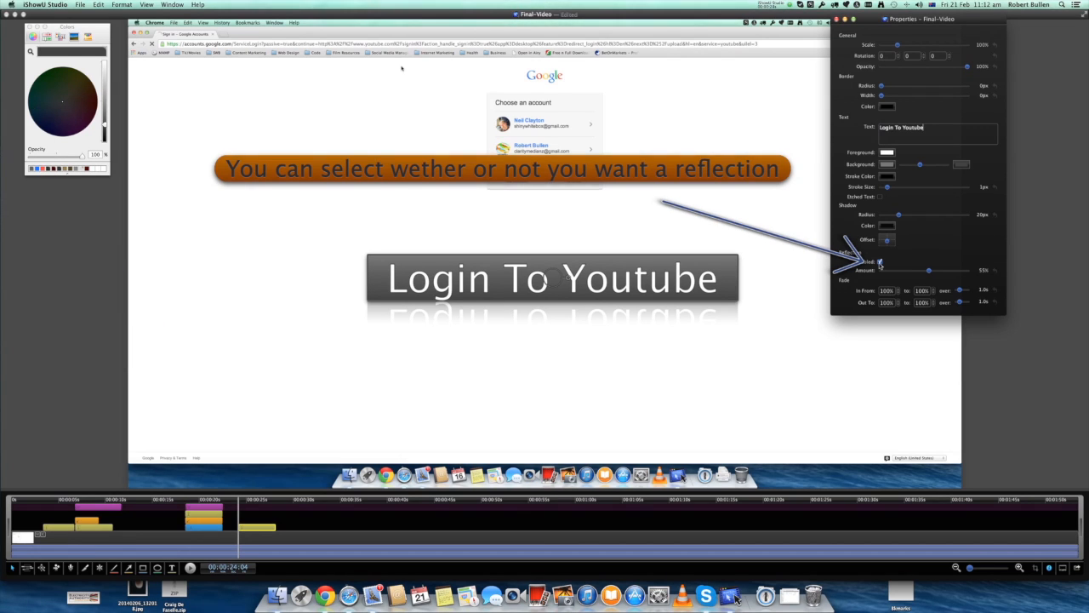
Step: Enable etched text on the login caption and darken its text colour to dark grey
click(880, 197)
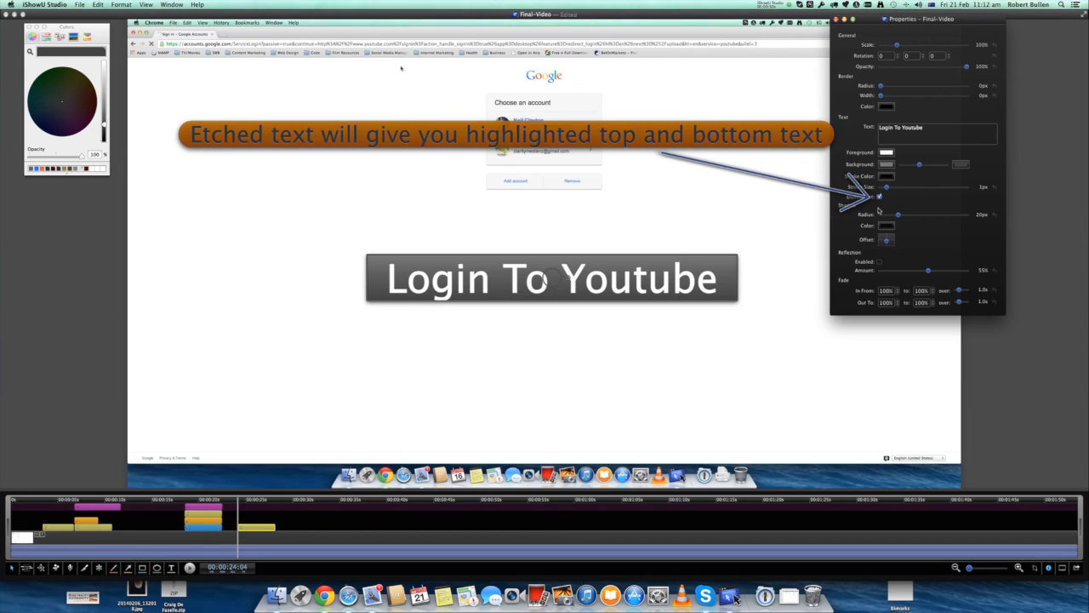
click(887, 153)
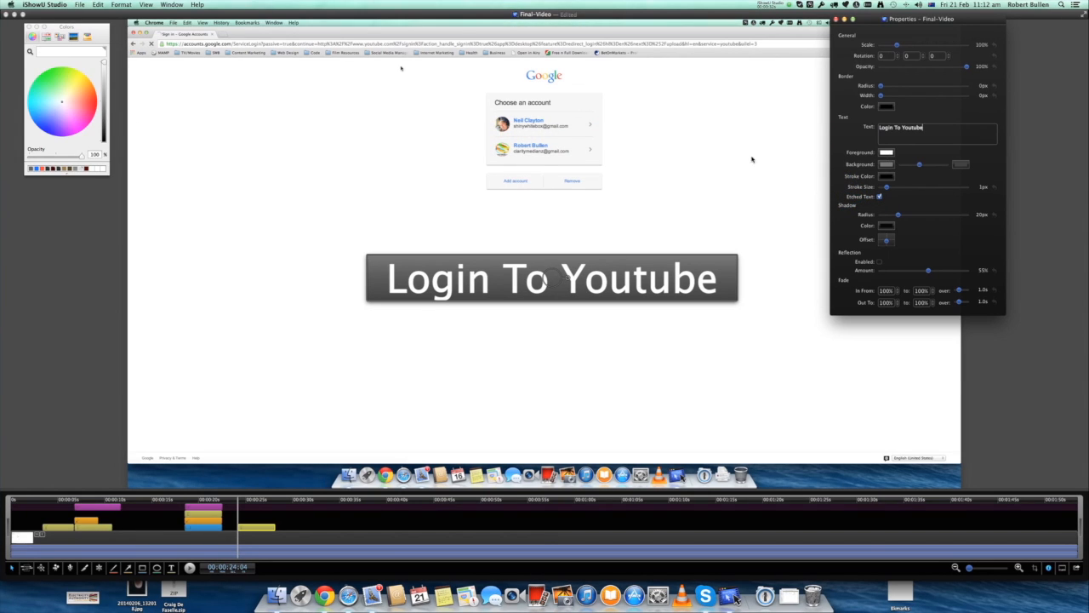
drag(106, 65, 105, 131)
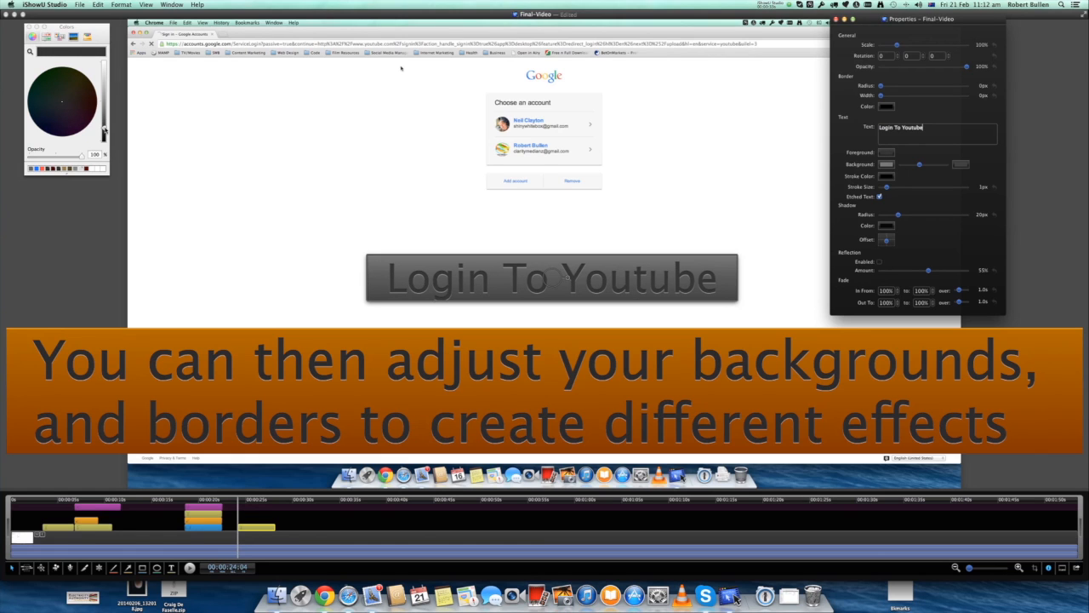
Step: Set the login caption's background gradient to bright orange and darker brownish orange, and round its corners with a border radius of about 53 px
click(885, 165)
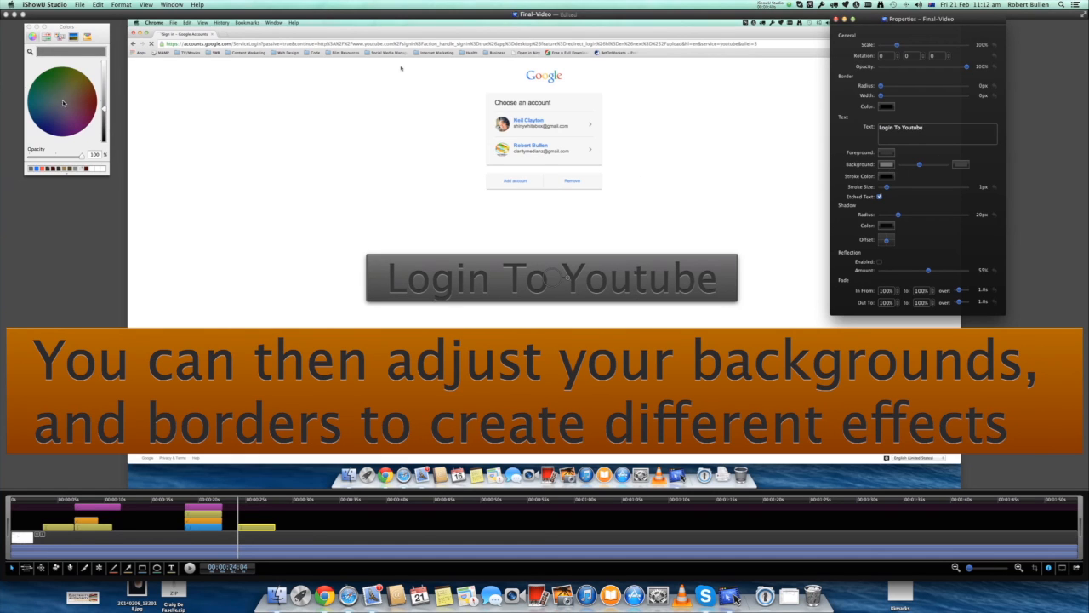
drag(63, 103, 86, 92)
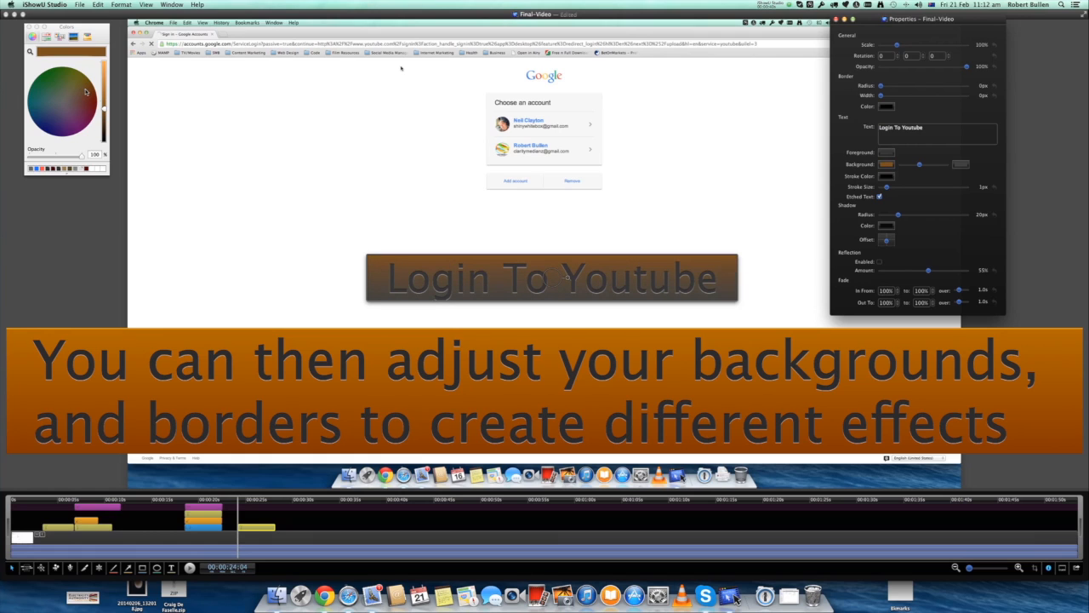
click(959, 166)
drag(105, 129, 84, 92)
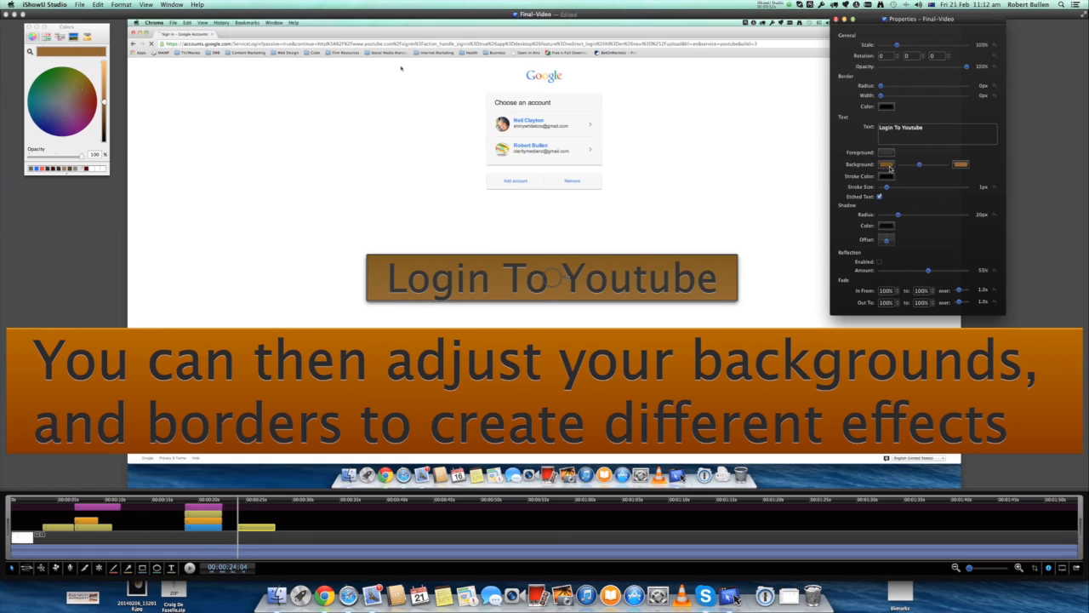
drag(105, 103, 108, 77)
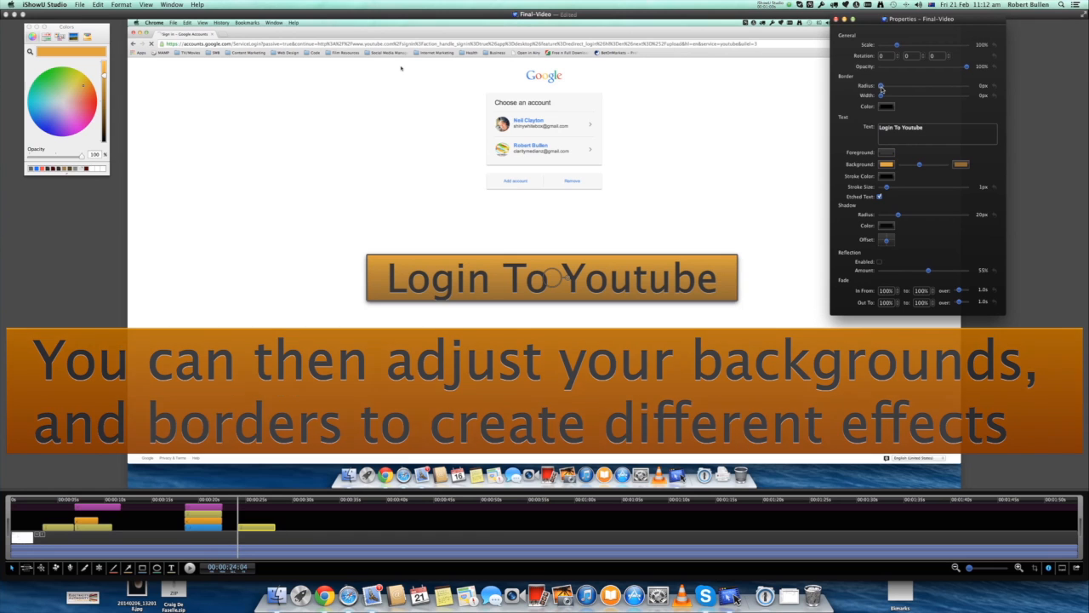
drag(882, 87, 911, 88)
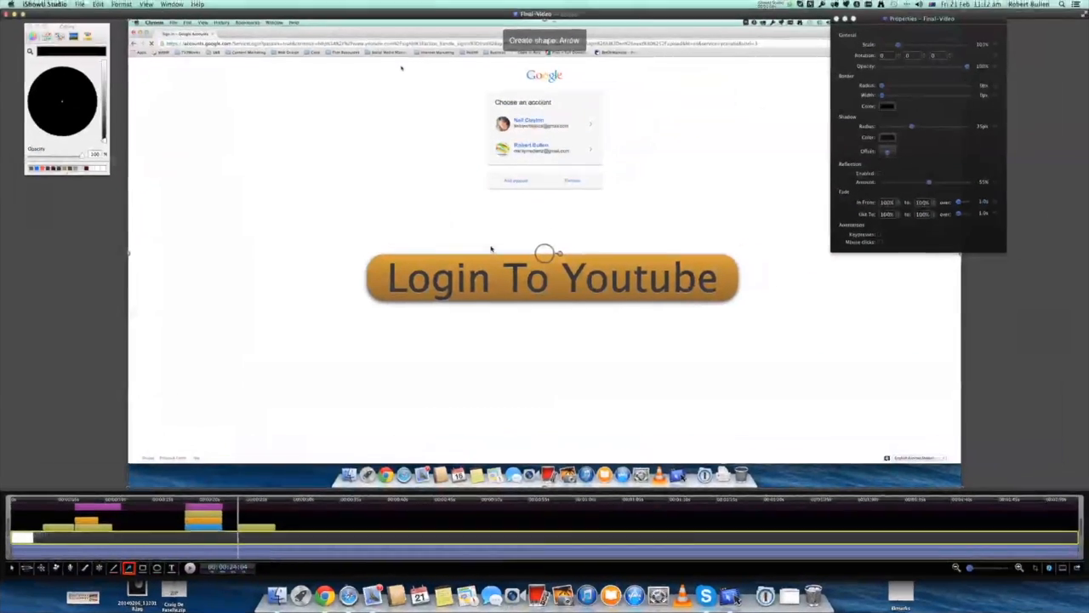
Step: Draw an arrow from the login caption up to the account chooser, coloured dark navy blue with a 0 px stroke and 6 px shadow radius
drag(489, 247, 488, 185)
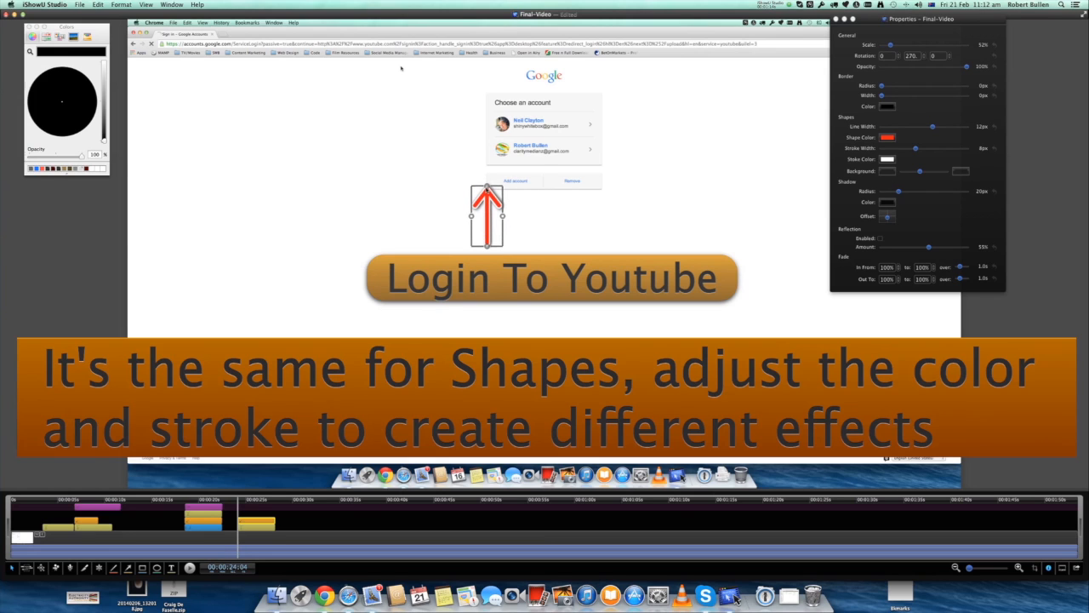
click(886, 137)
click(49, 119)
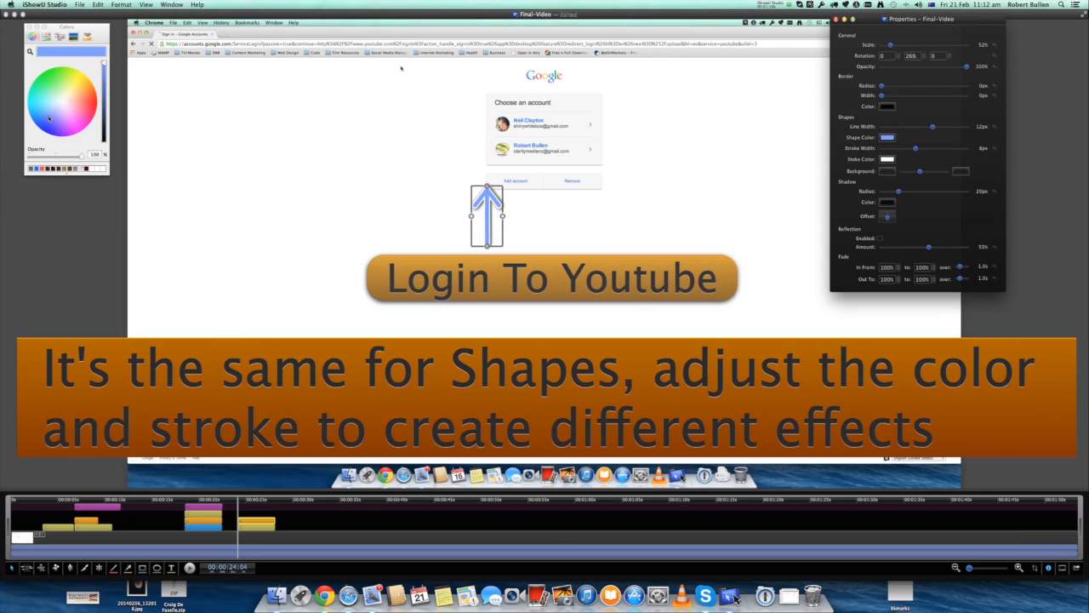
drag(105, 65, 104, 119)
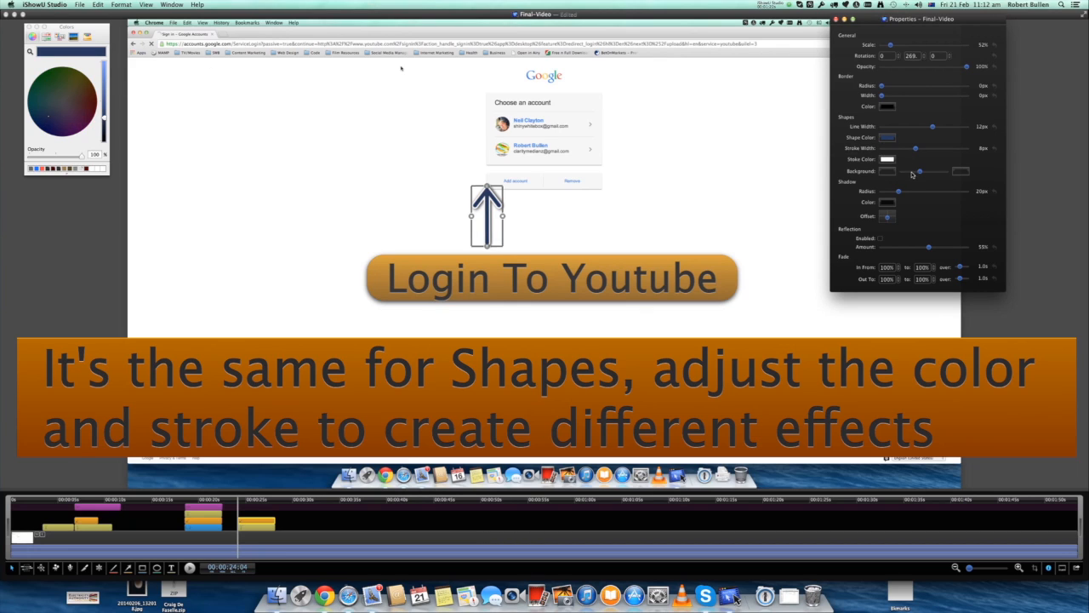
drag(916, 150, 854, 149)
drag(897, 192, 892, 191)
Step: Move the login caption below the sign-in page's links and lengthen the arrow so it points at the password field
drag(490, 224, 490, 231)
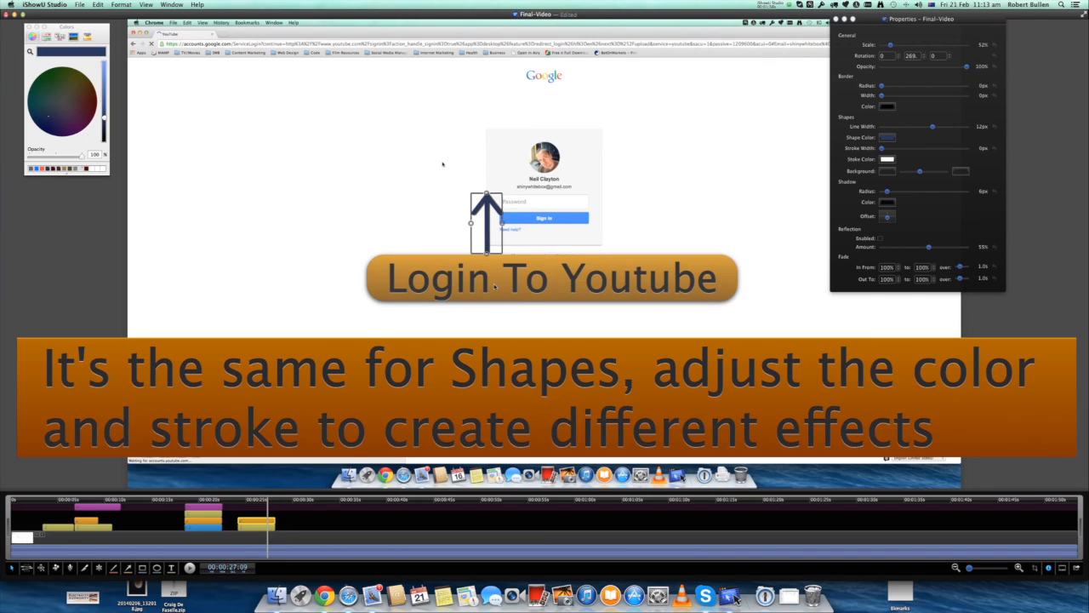
drag(495, 287, 506, 361)
mouse_move(499, 205)
mouse_down()
mouse_move(502, 278)
mouse_move(501, 210)
mouse_up()
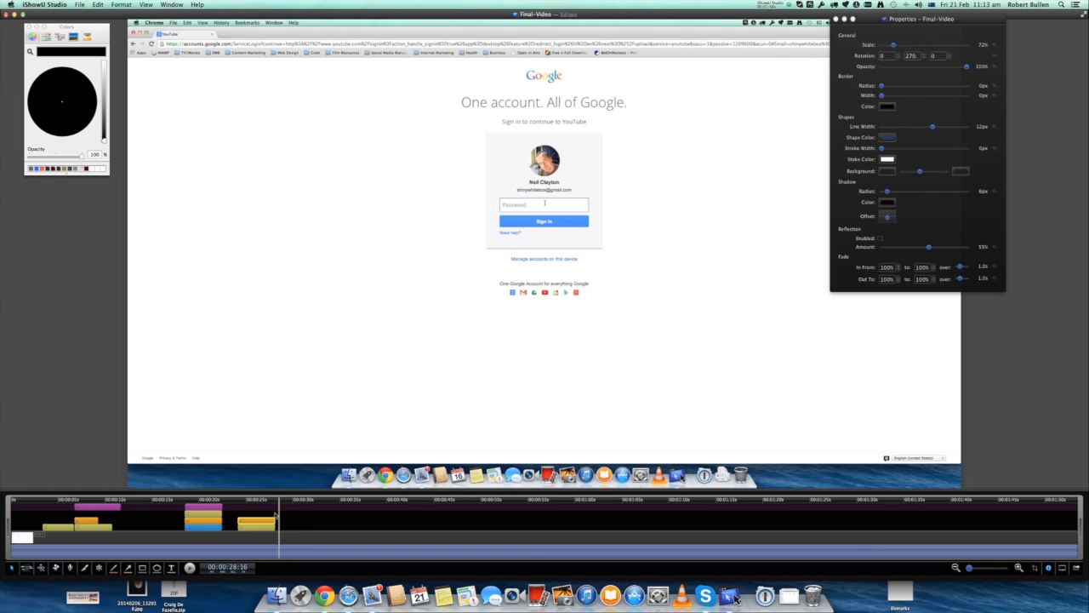
Step: Extend the arrow clip to 00:00:28:16 and the login caption's clip slightly beyond it, and set the arrow's fade-out to 0%
key(super+v)
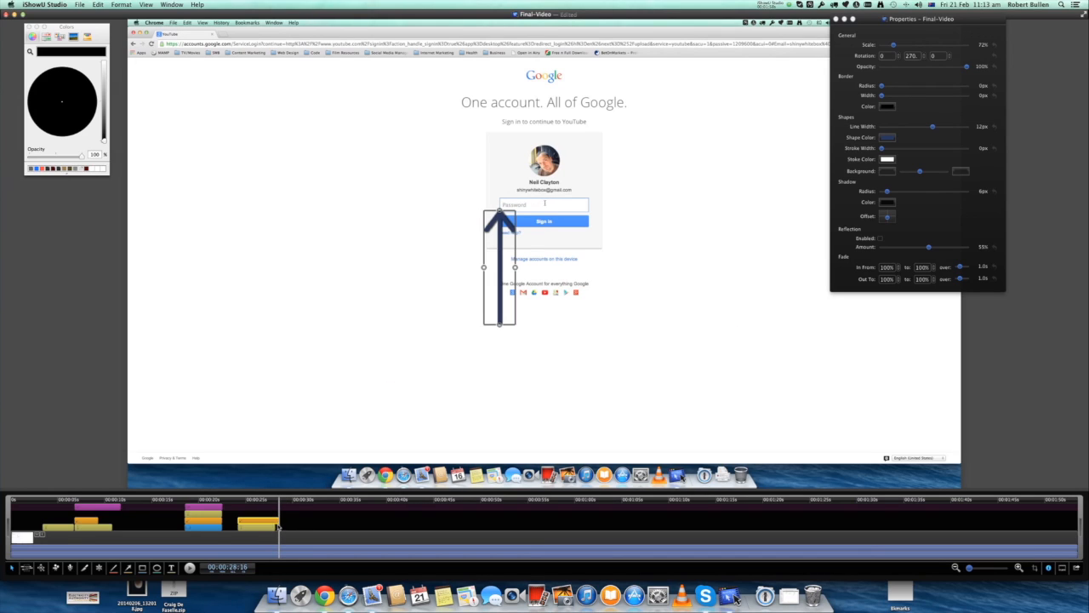
drag(274, 527, 295, 528)
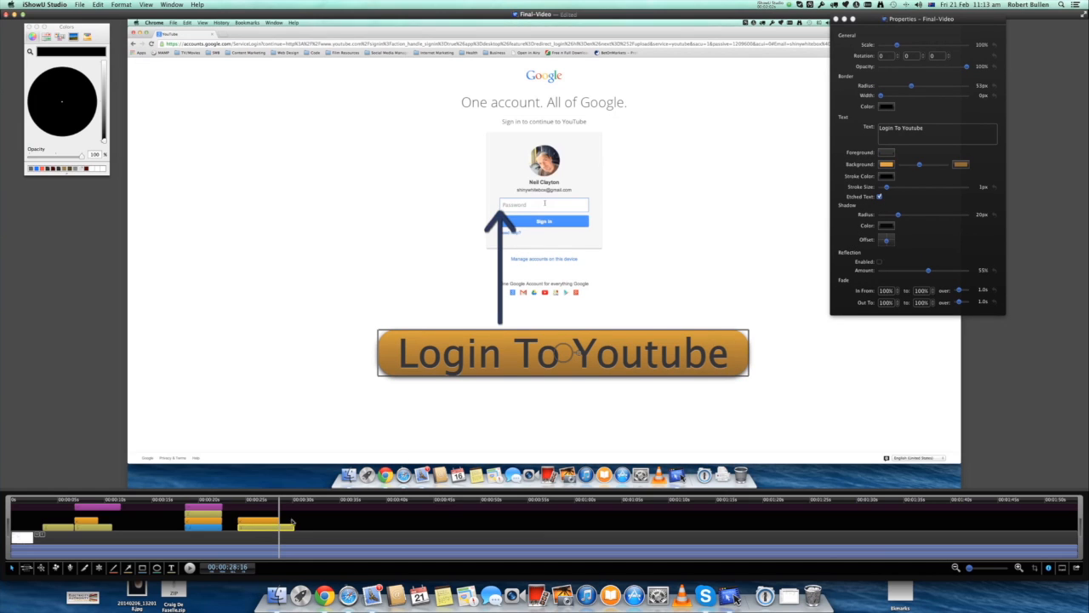
click(269, 521)
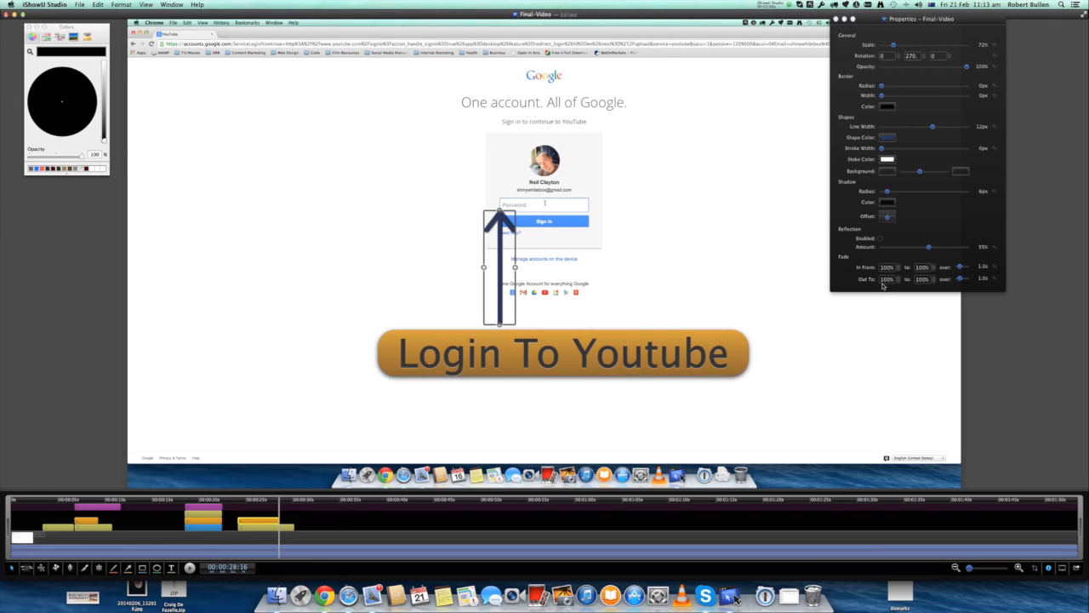
click(924, 279)
text(0)
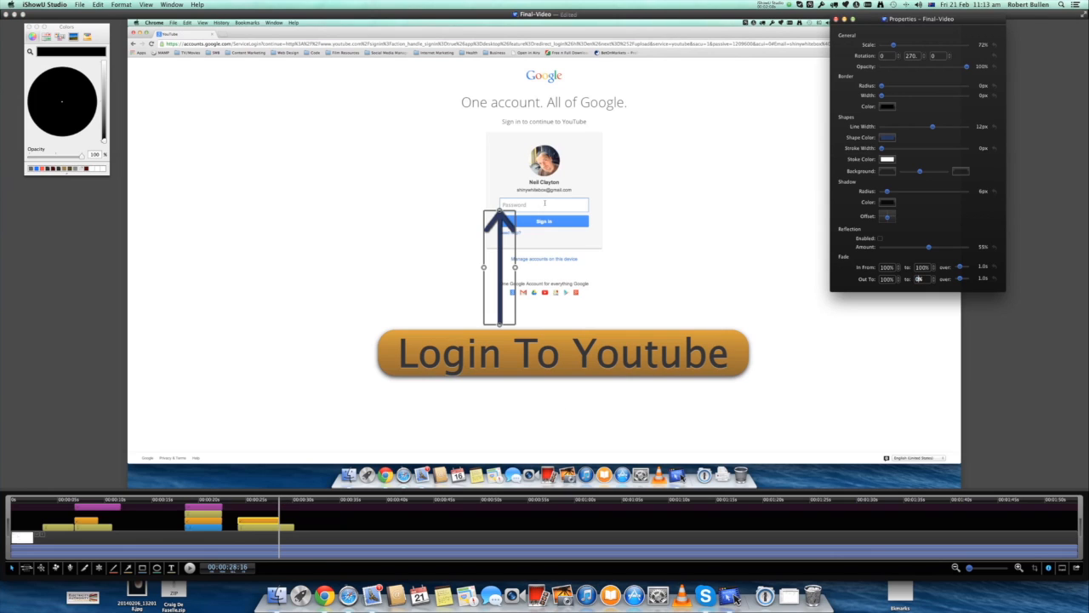
key(Return)
click(913, 323)
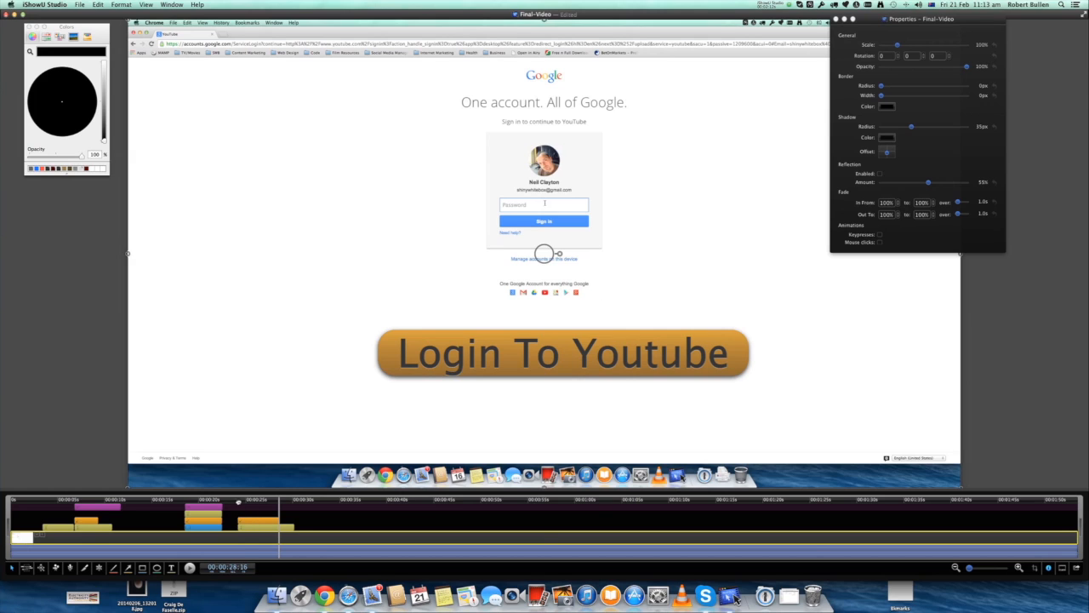
Step: Play back the login section from the start of its caption and arrow to check their timing and fade
click(240, 502)
key(space)
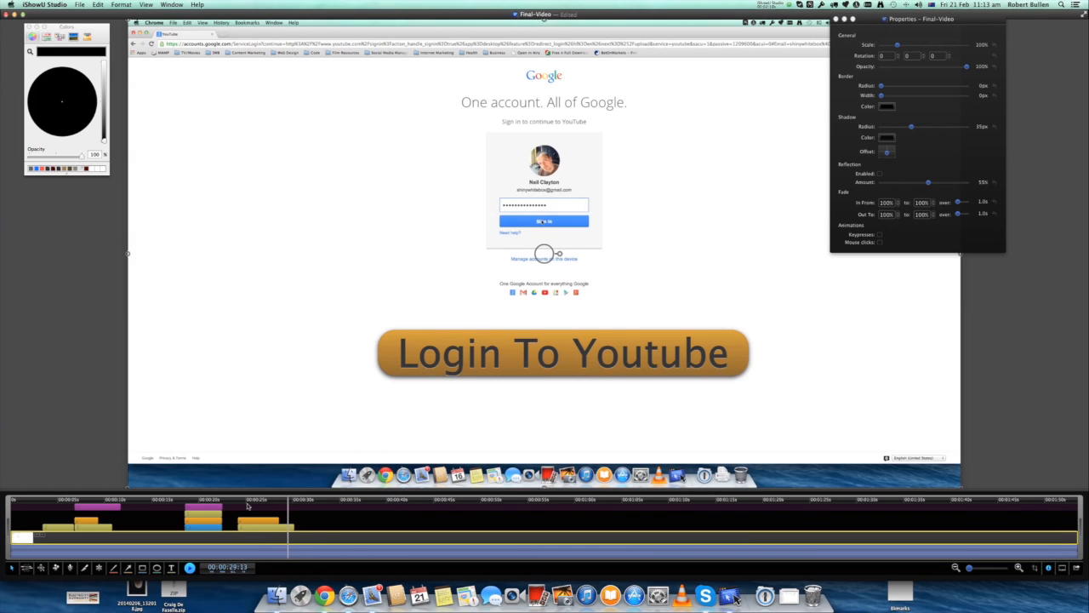
key(space)
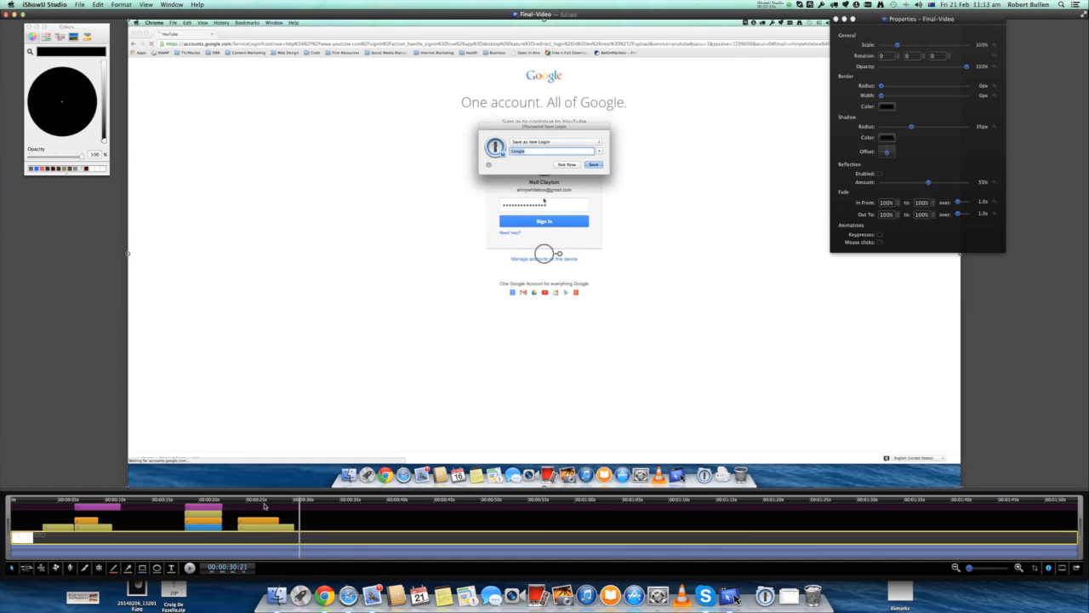
key(space)
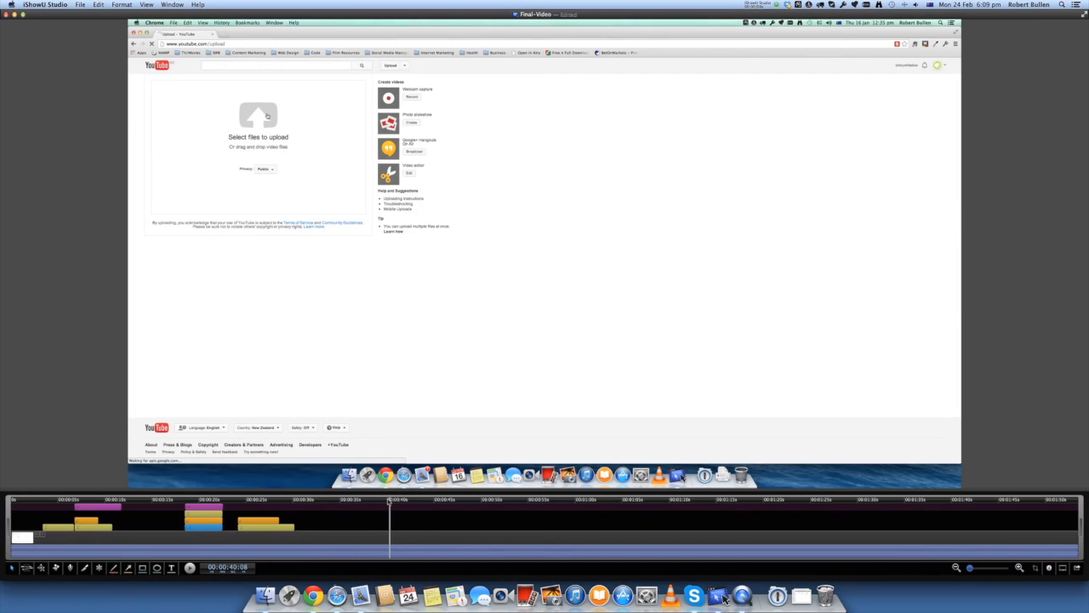
Step: At 00:00:39:27, frame the "Select files to upload" area with a red rectangle and add a red arrow pointing to its lower-right corner
mouse_move(389, 502)
mouse_down()
mouse_move(365, 503)
mouse_move(374, 503)
mouse_up()
click(386, 502)
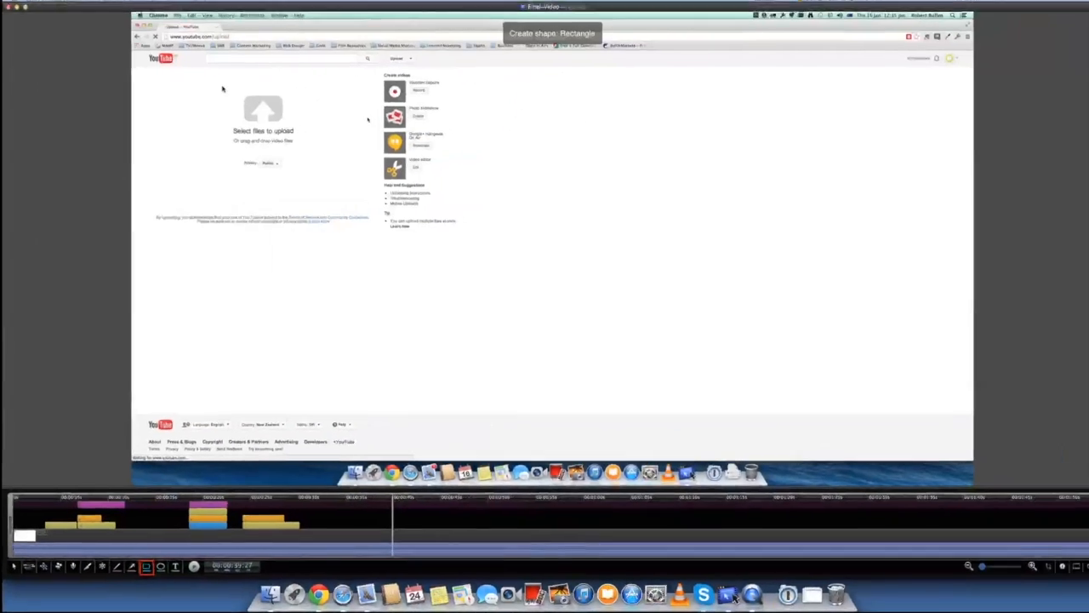
drag(218, 92, 299, 186)
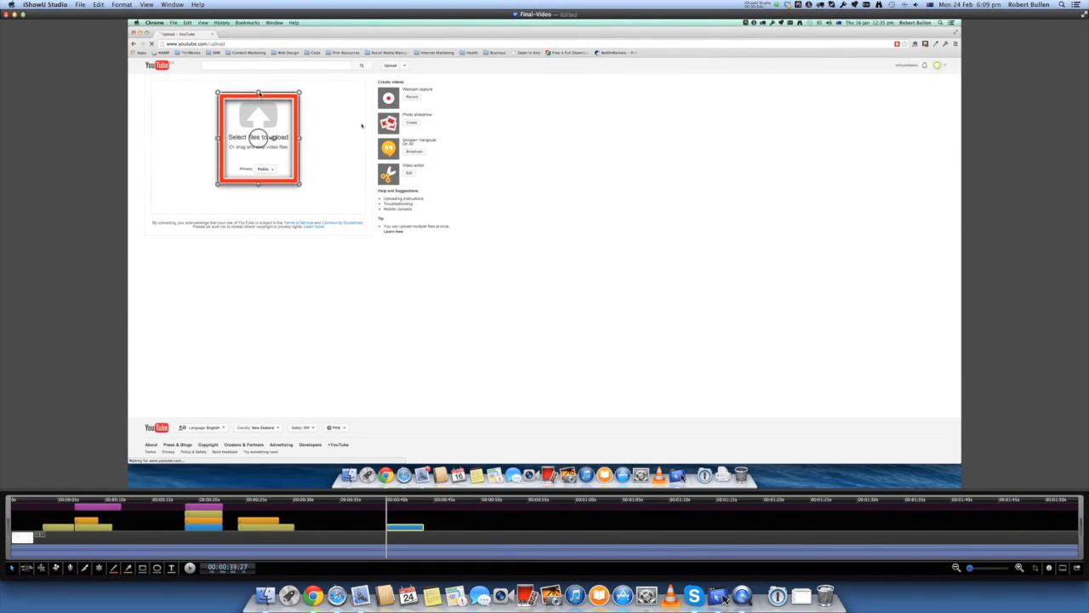
drag(258, 94, 259, 88)
drag(218, 137, 215, 137)
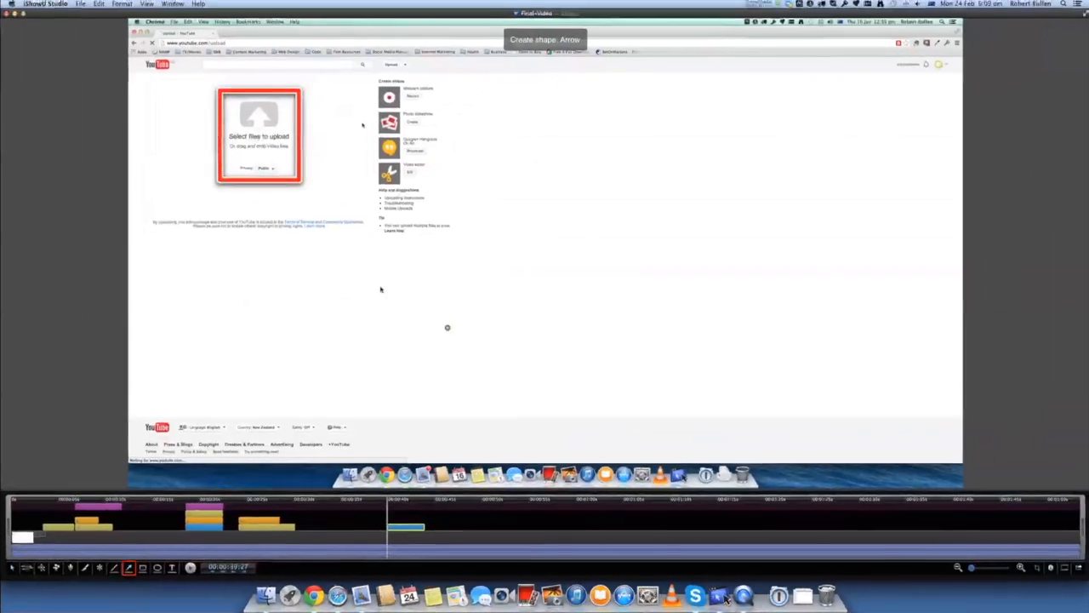
drag(447, 326, 304, 189)
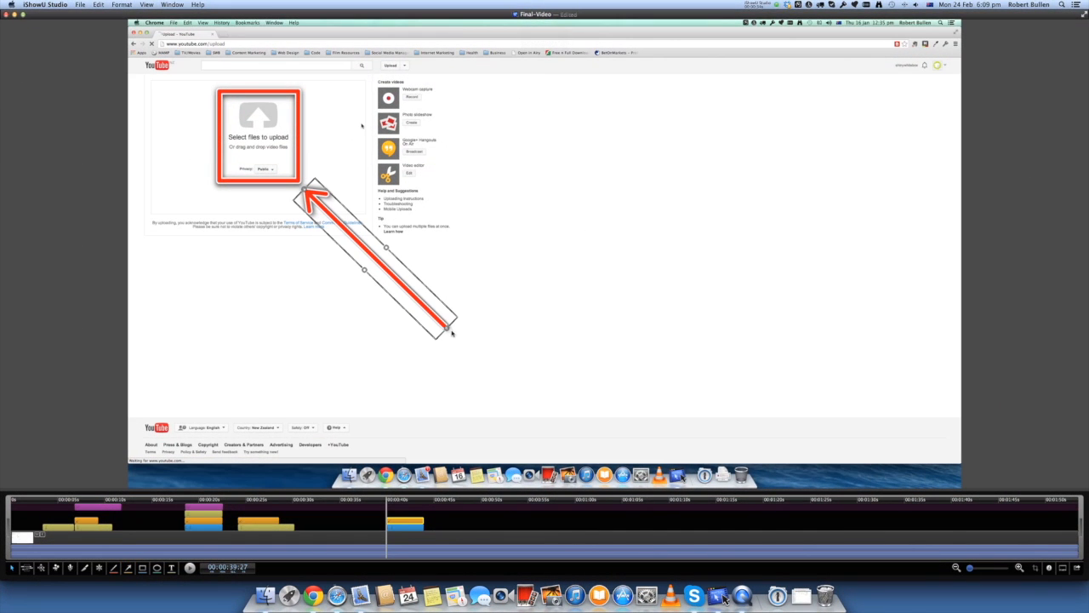
drag(452, 333, 436, 290)
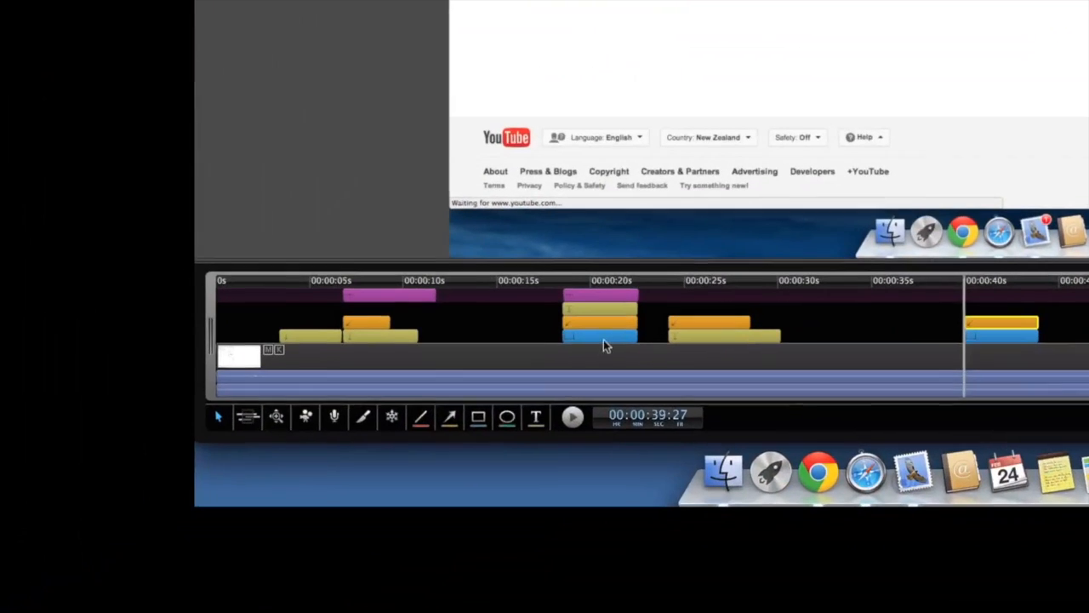
Step: Add a text overlay reading Click "Select files to upload" and place it just below the red arrow's tail
click(536, 416)
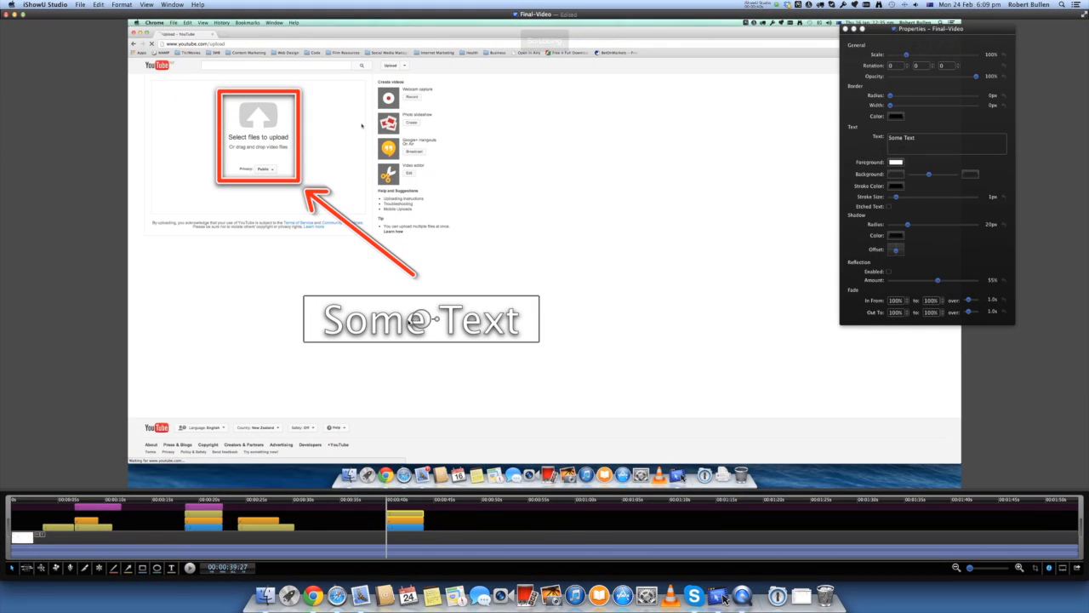
text(Click)
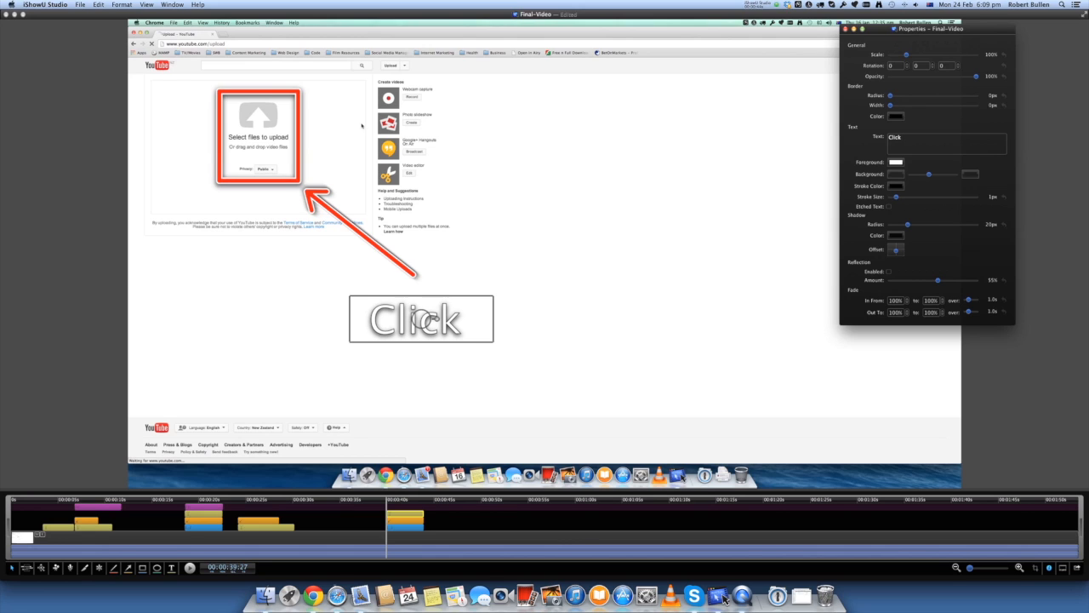
text( "Sele)
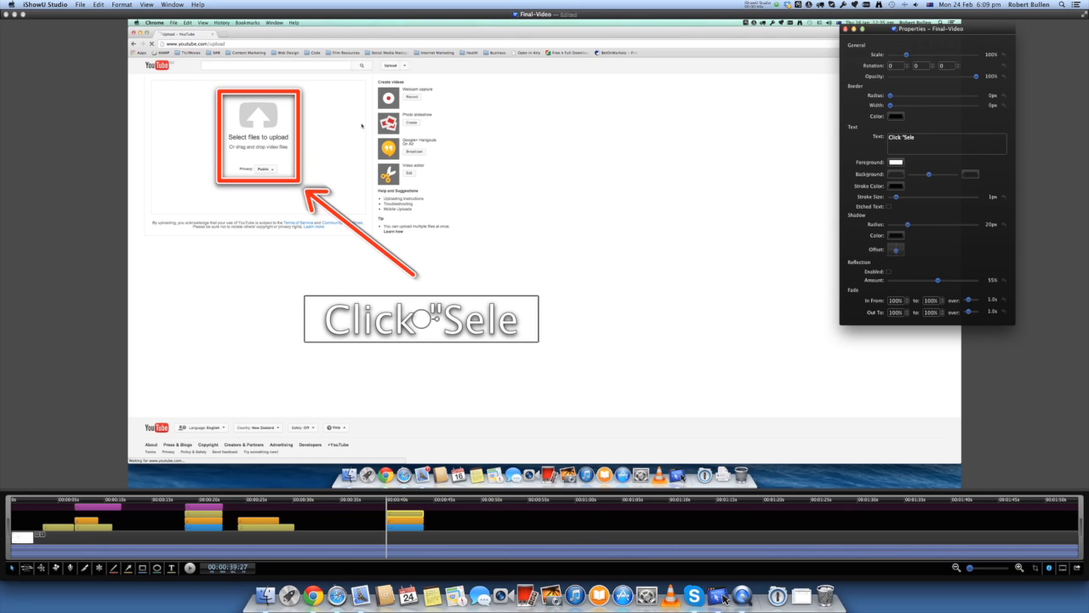
text(ct files to)
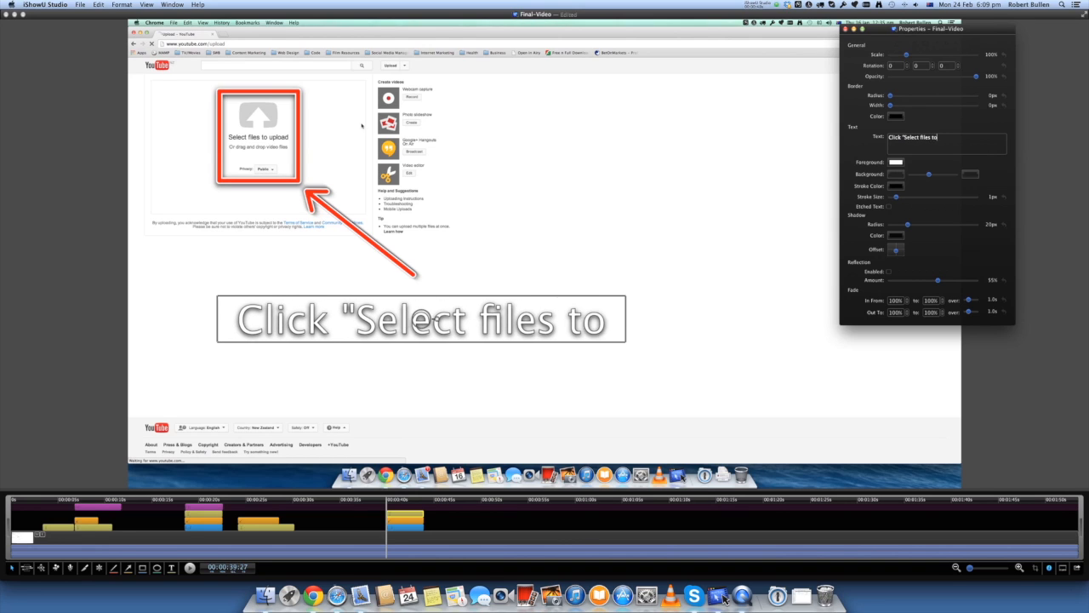
text( upload")
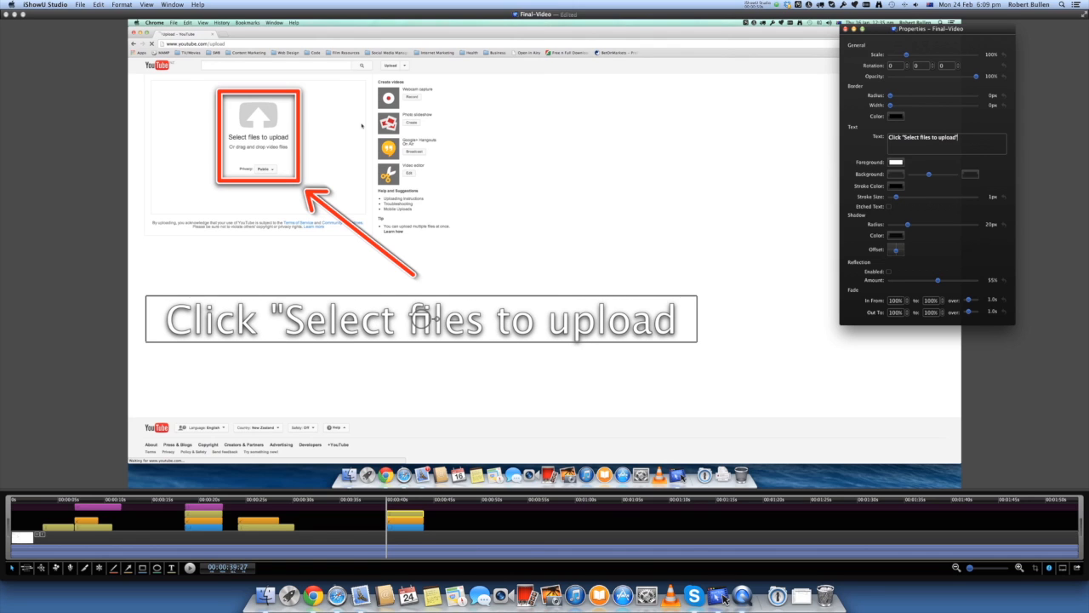
drag(427, 319, 490, 301)
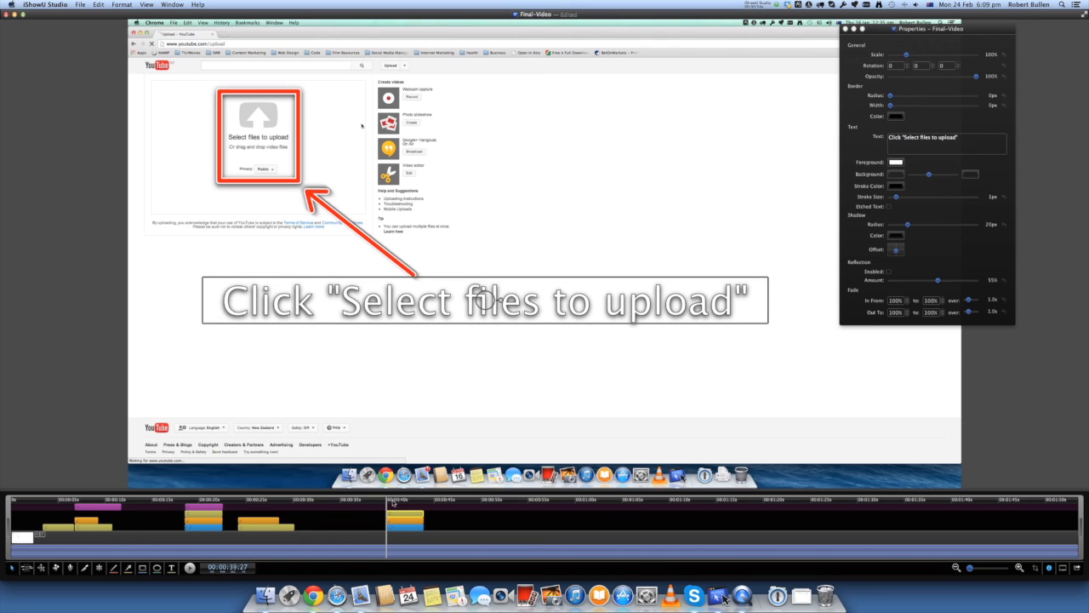
Step: Stretch the upload caption, arrow and rectangle clips so all three run from 00:00:38:27 to 00:00:44:06
click(421, 502)
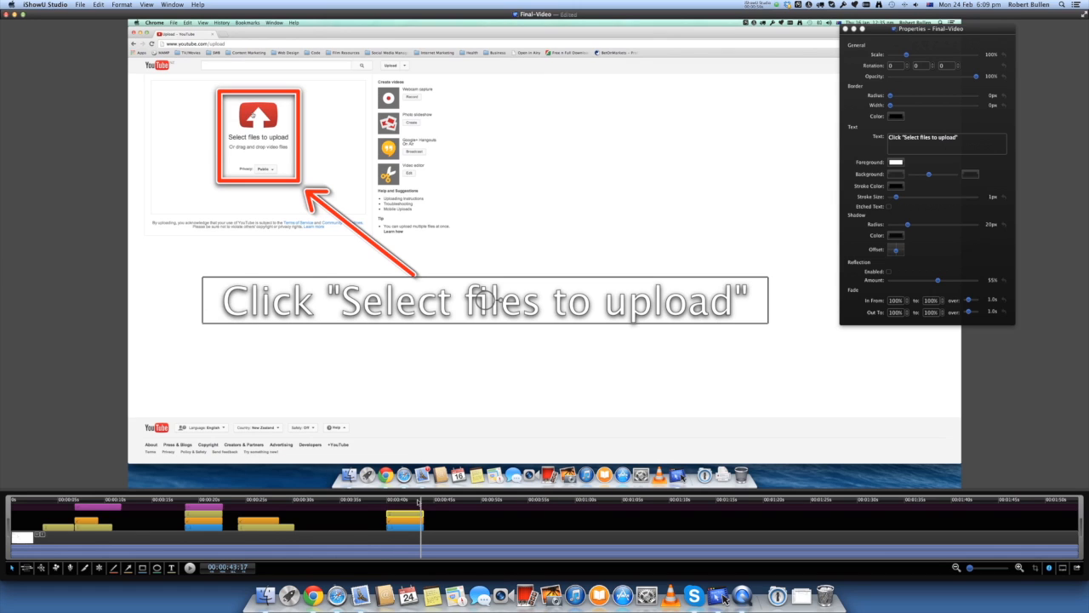
drag(417, 501, 427, 500)
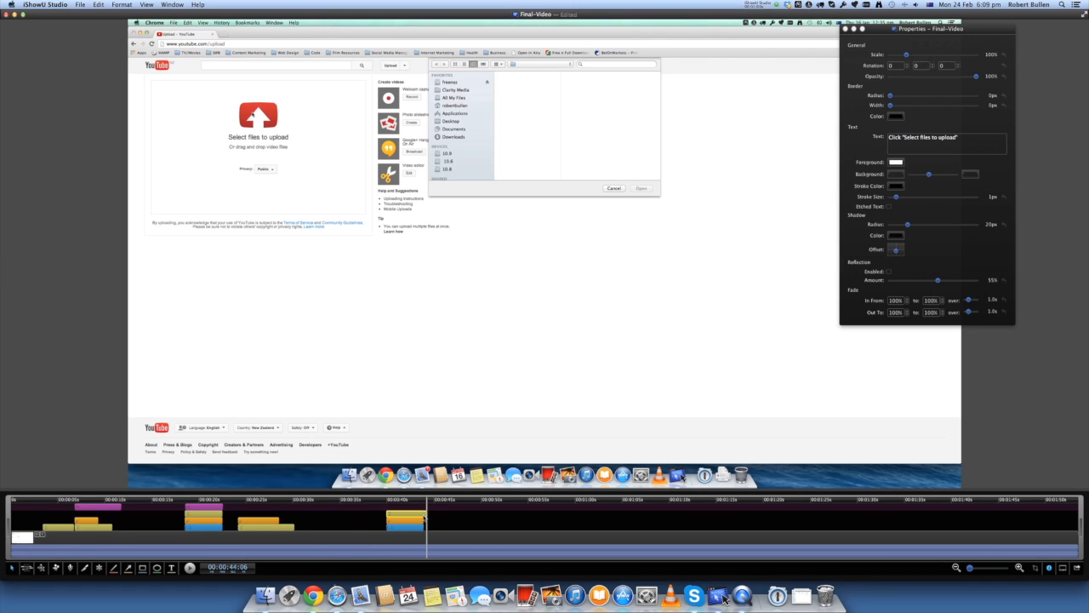
drag(424, 519, 427, 520)
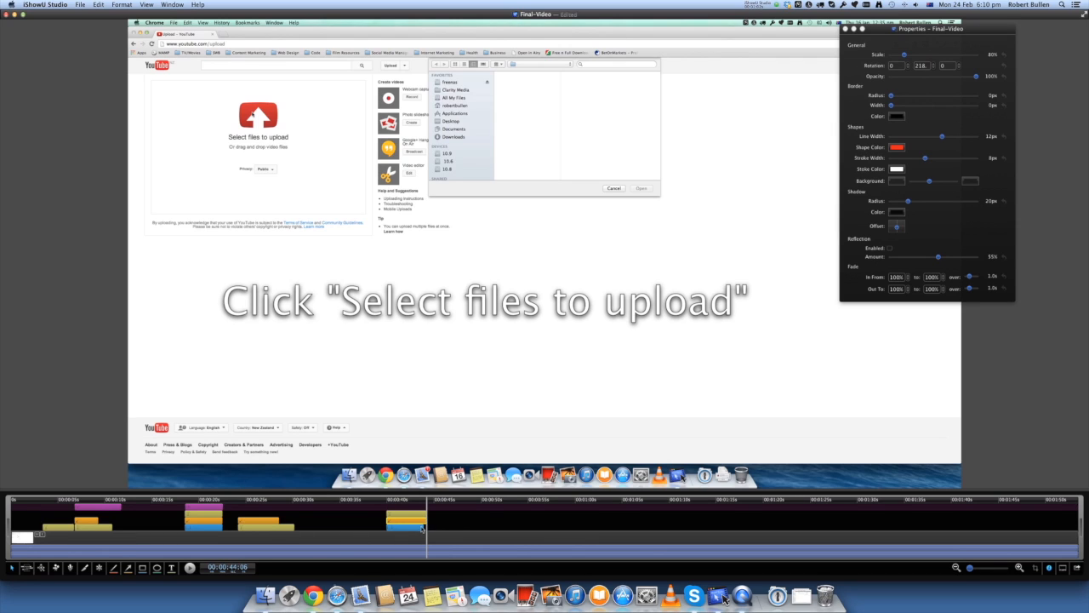
drag(424, 527, 377, 525)
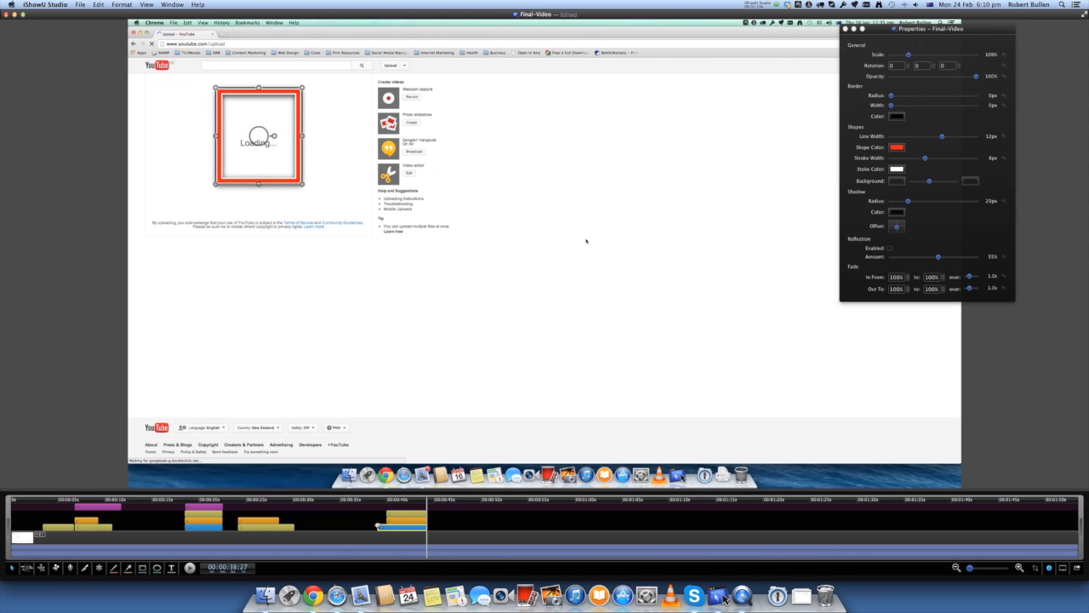
click(387, 518)
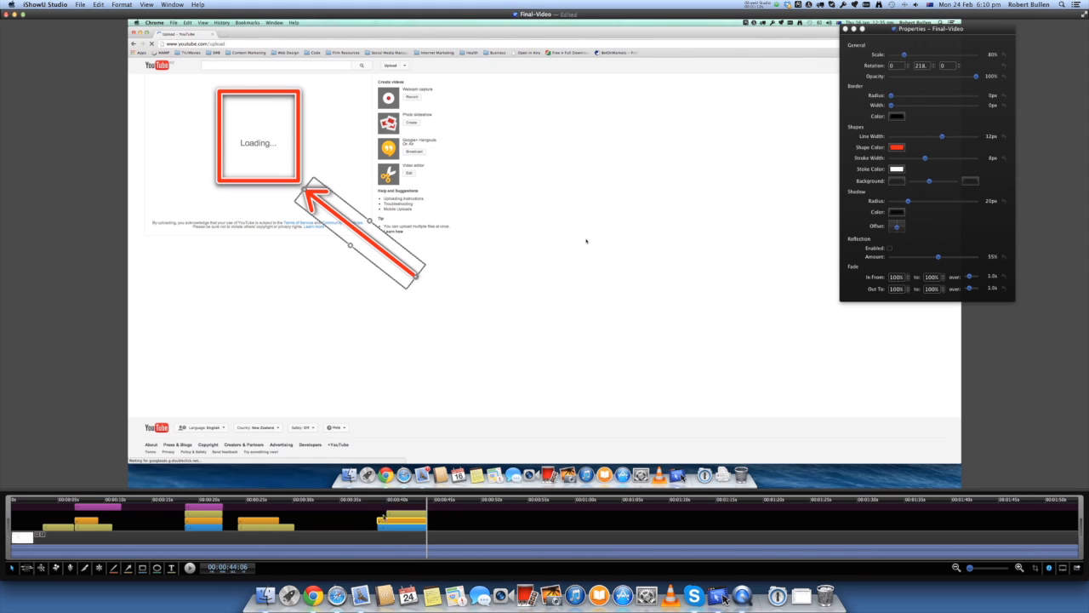
click(387, 513)
click(390, 515)
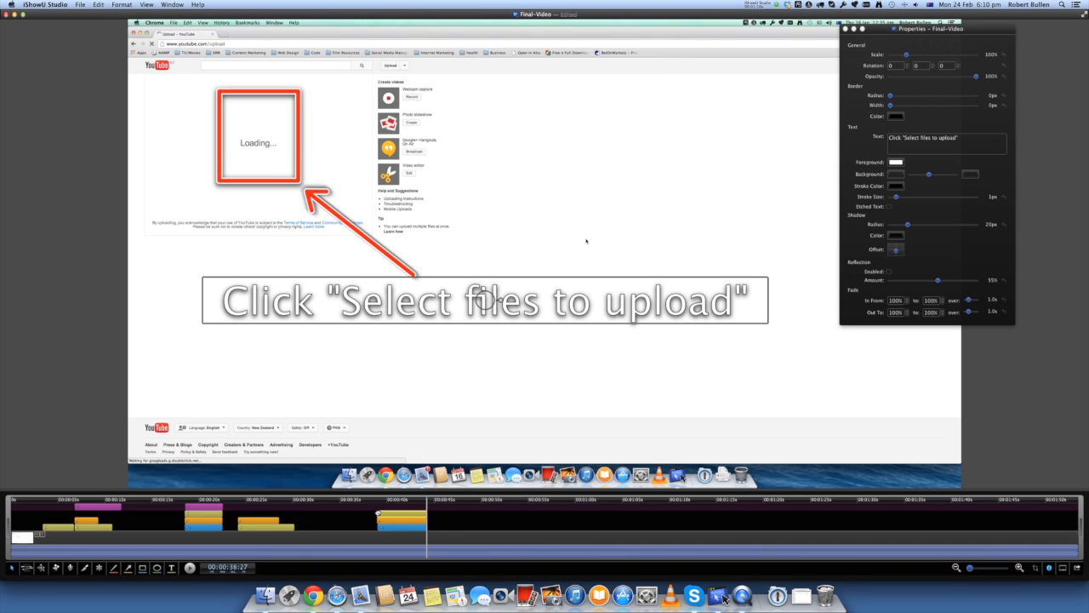
Step: Set the upload caption, arrow and rectangle to fade in from 0% over 1.6 s and fade out to 0%, and play them back
click(377, 501)
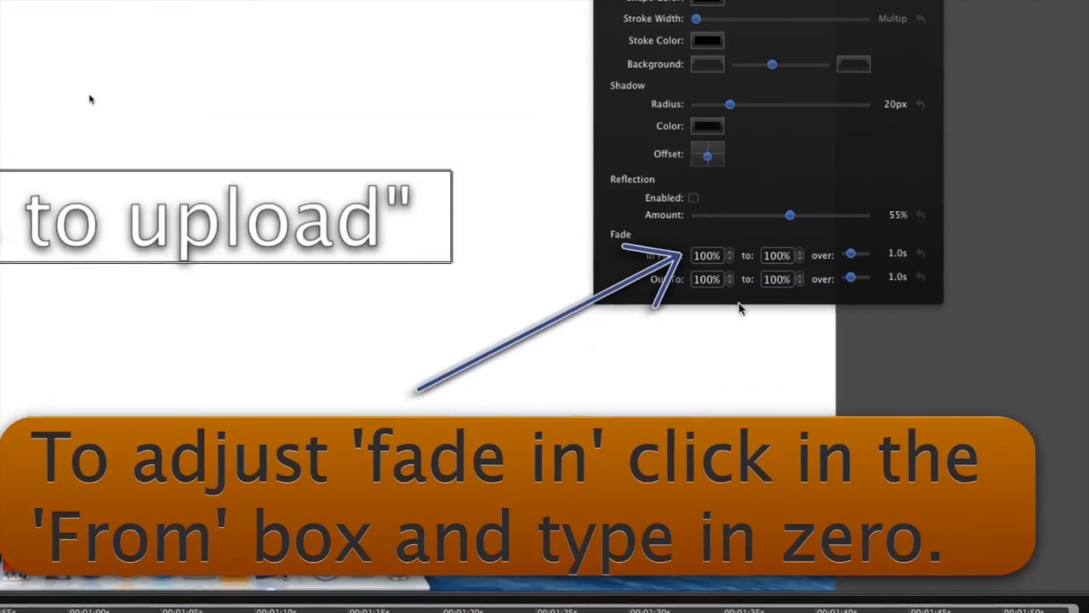
double_click(705, 254)
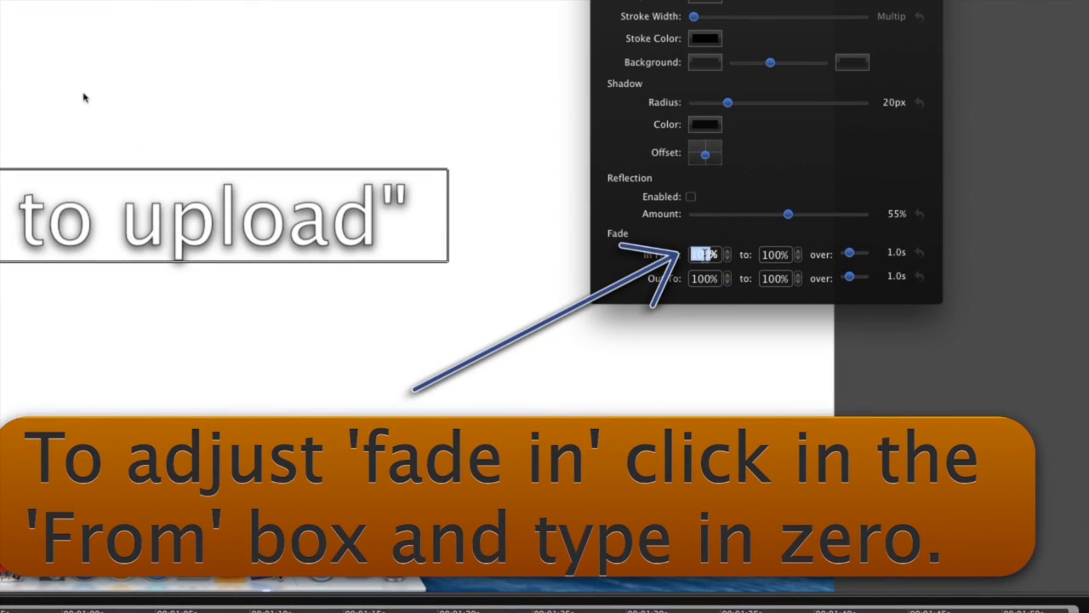
text(0)
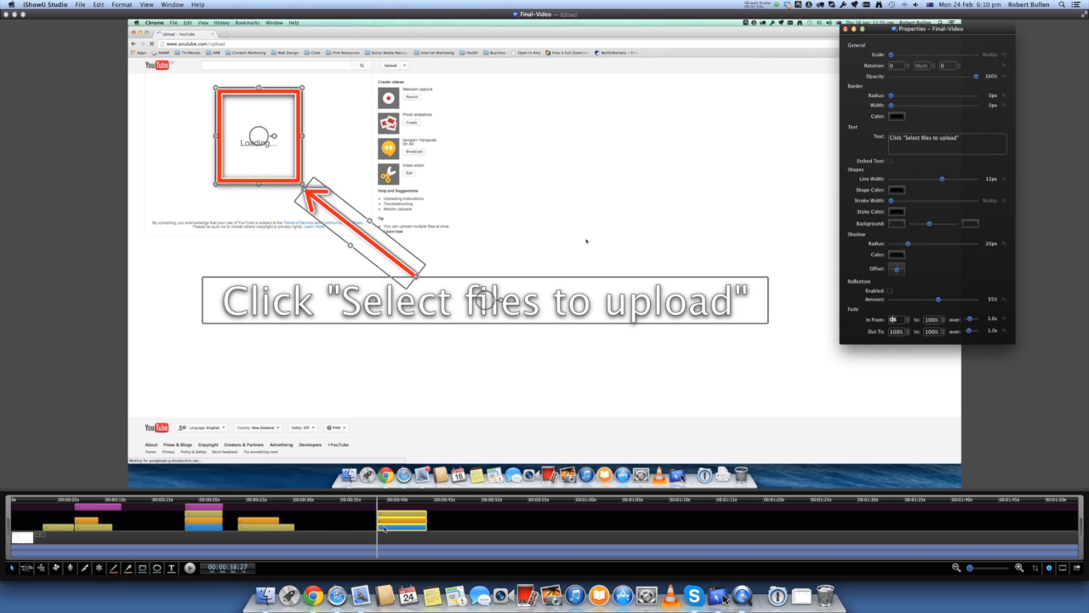
click(932, 331)
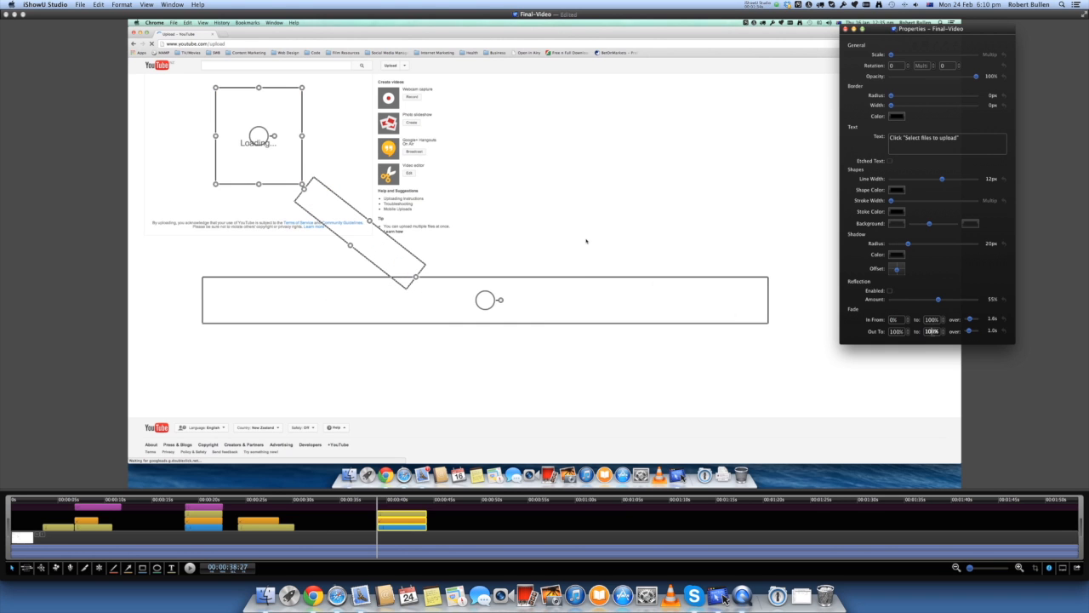
text(0)
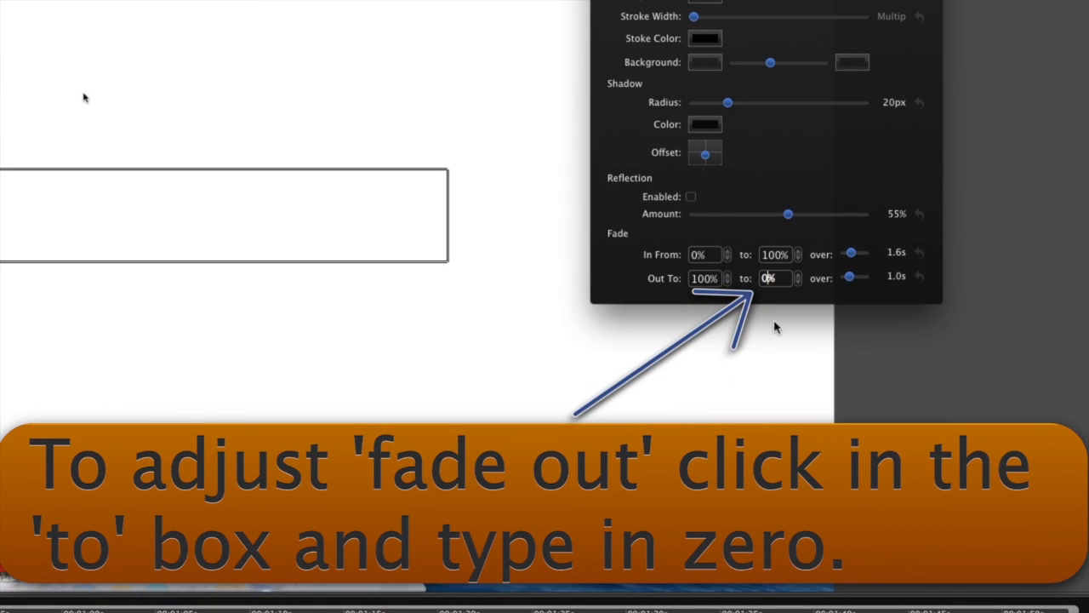
key(Return)
click(83, 98)
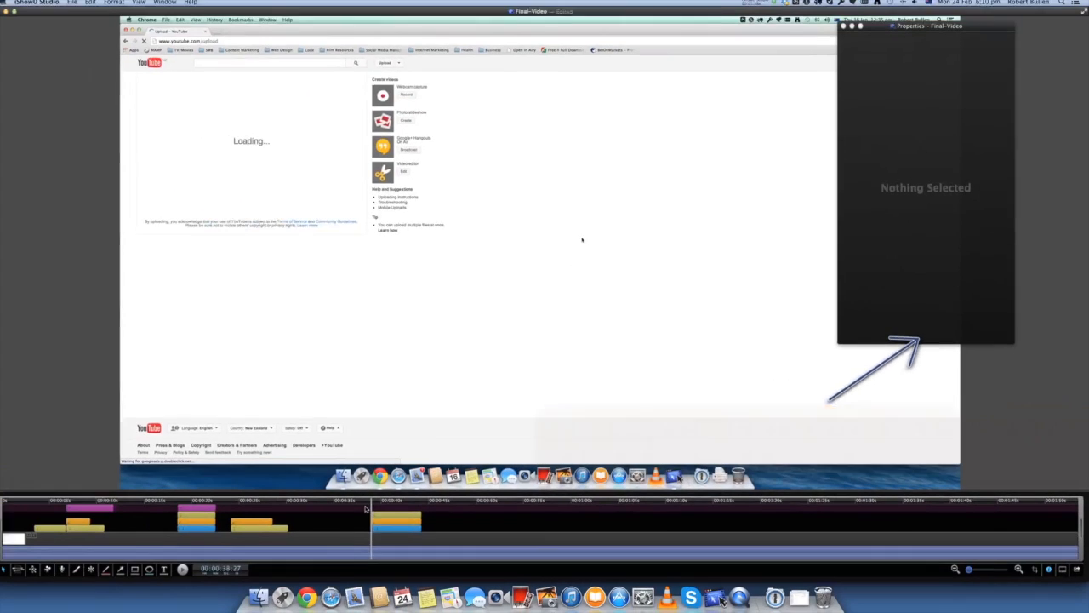
key(space)
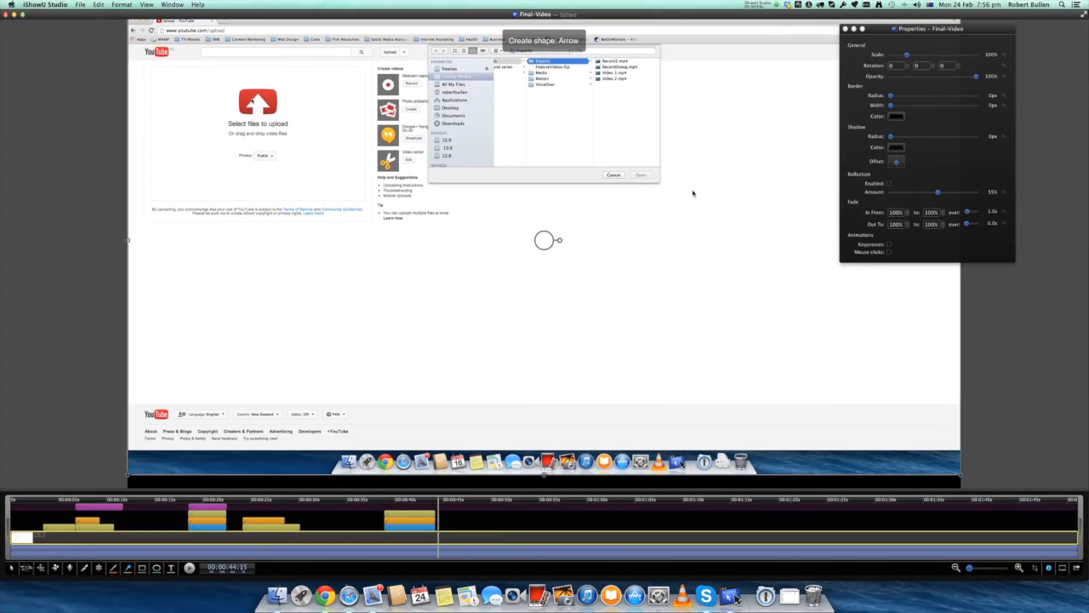
Step: At 00:00:44:15, add a red arrow pointing to Video 2.mp4 and a text overlay reading Choose your video just below its tail
drag(722, 241, 616, 91)
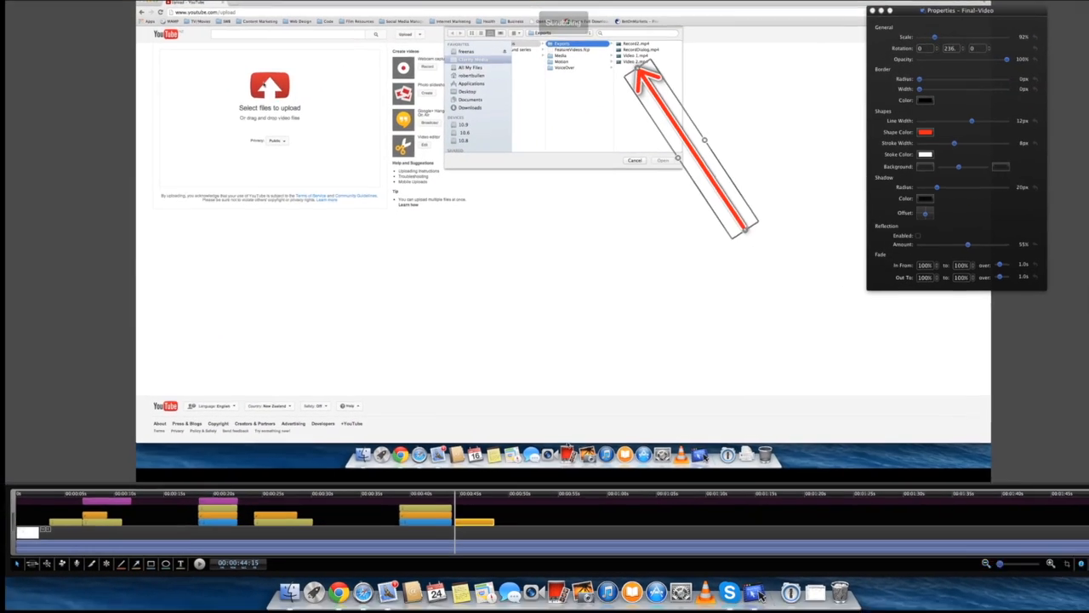
click(171, 567)
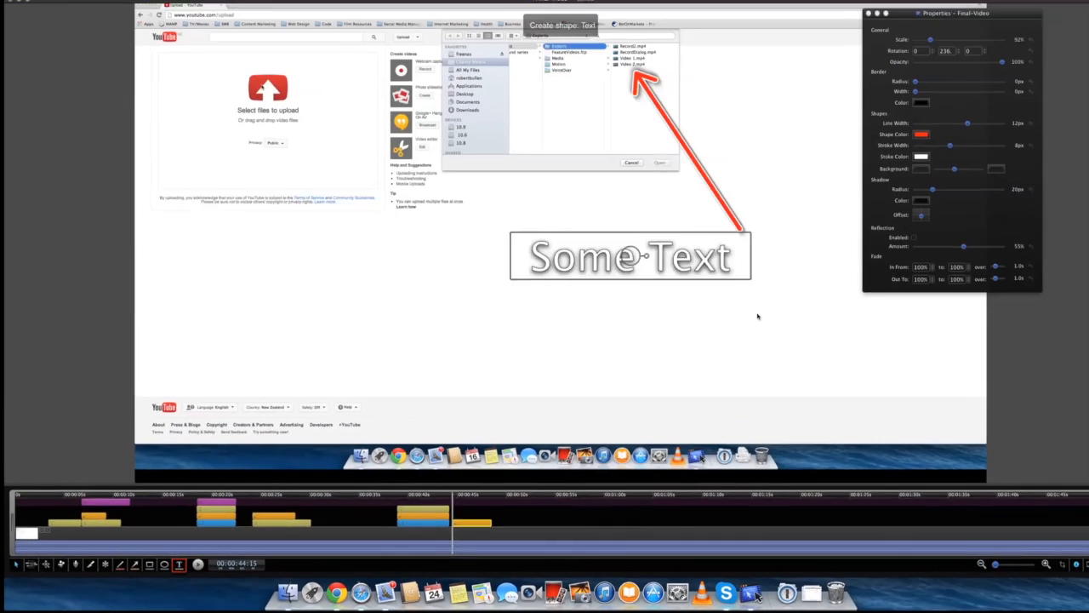
drag(620, 251, 699, 282)
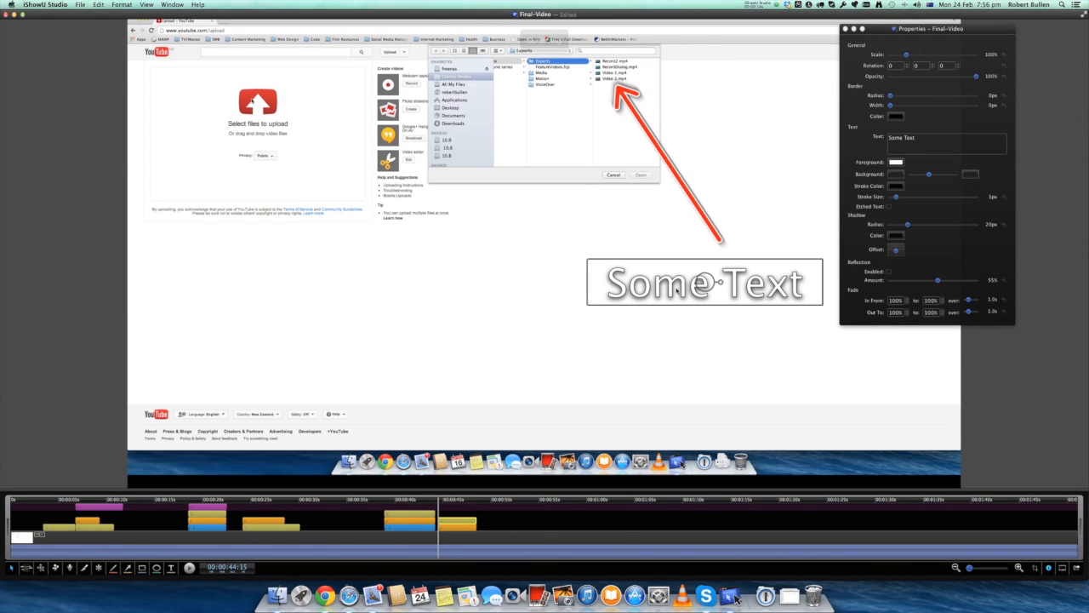
double_click(679, 290)
text(Choos)
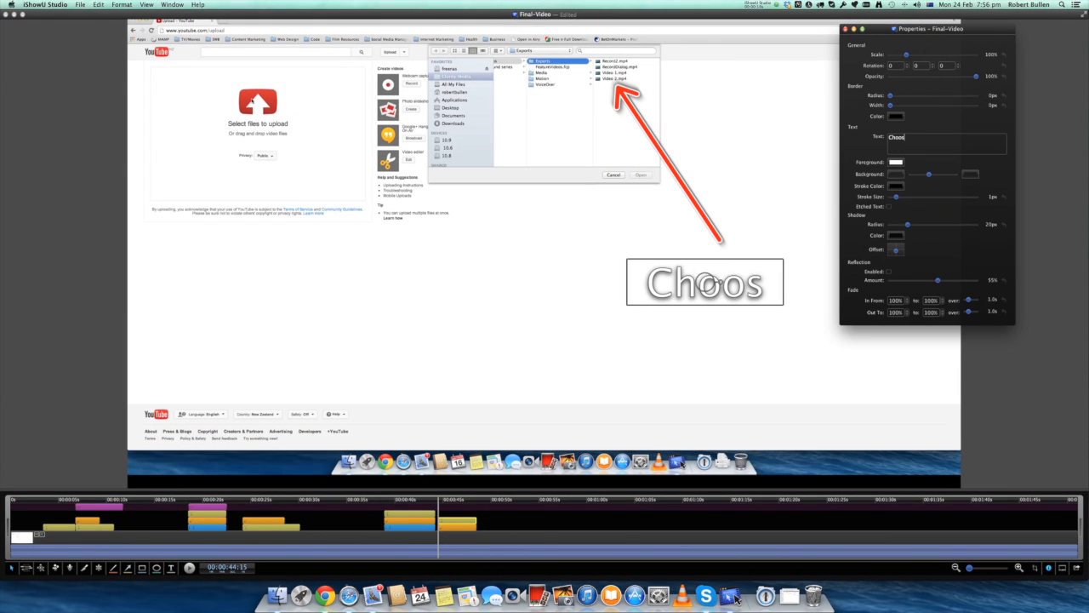
text(e your video)
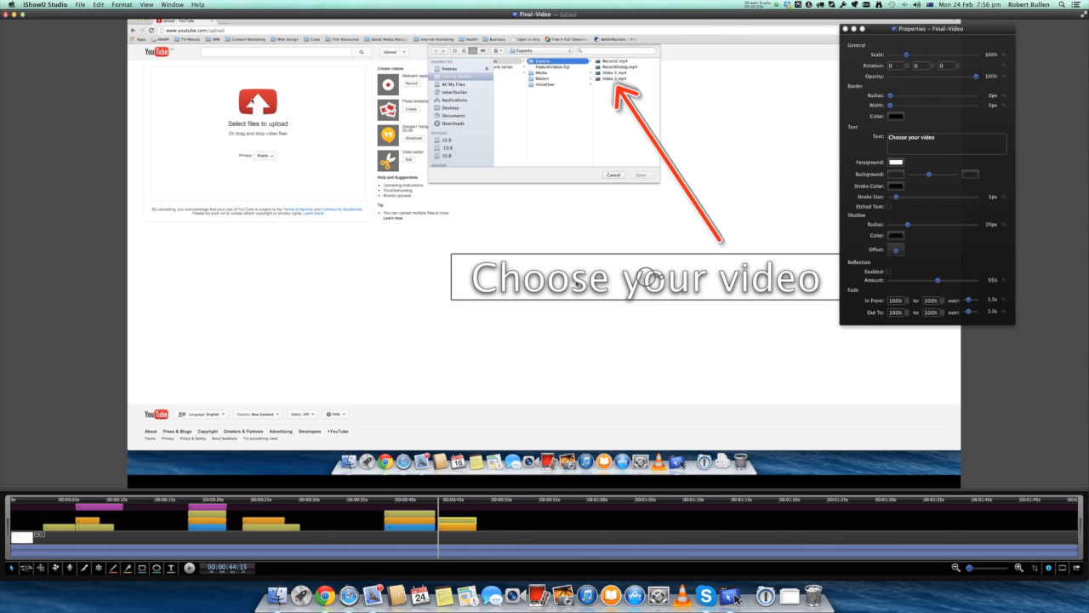
drag(927, 29, 1002, 25)
drag(690, 290, 692, 281)
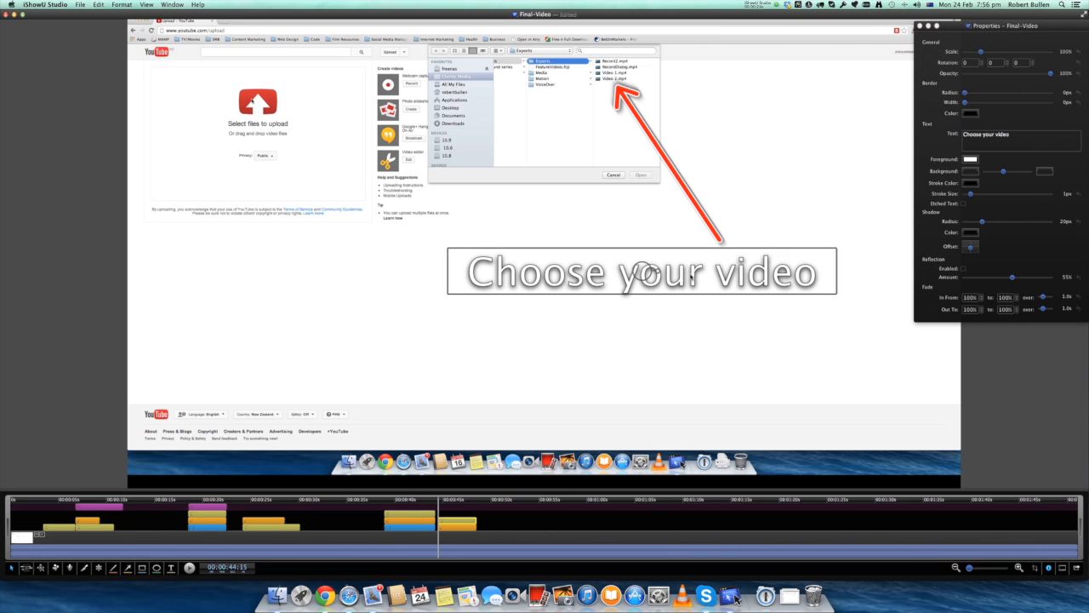
Step: Play on from the "Choose your video" caption and draw a red rectangle around the file dialog's Open button at 00:00:48:23
drag(440, 504, 442, 504)
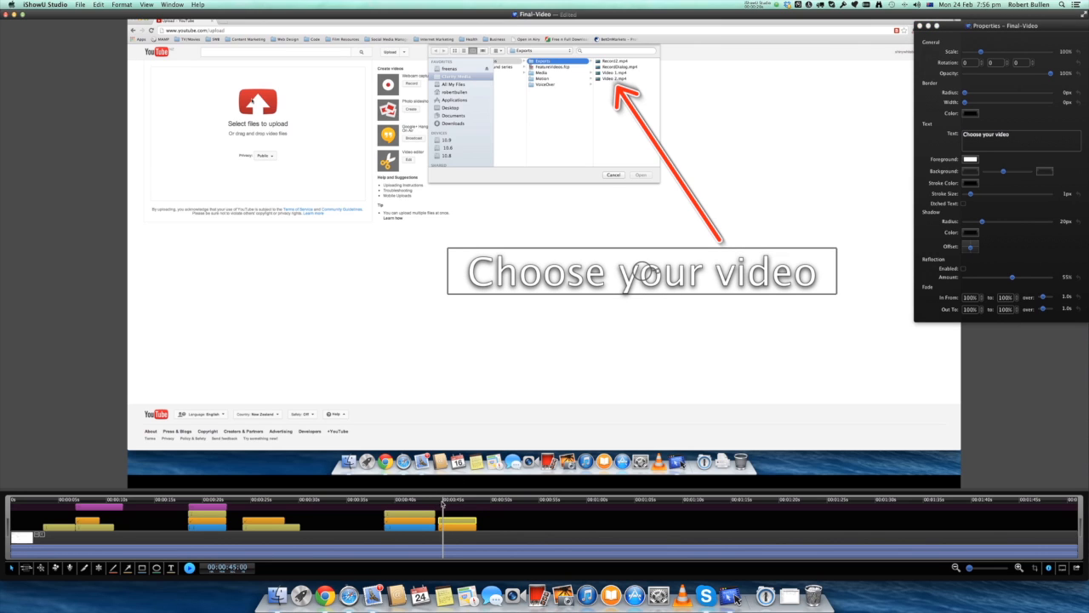
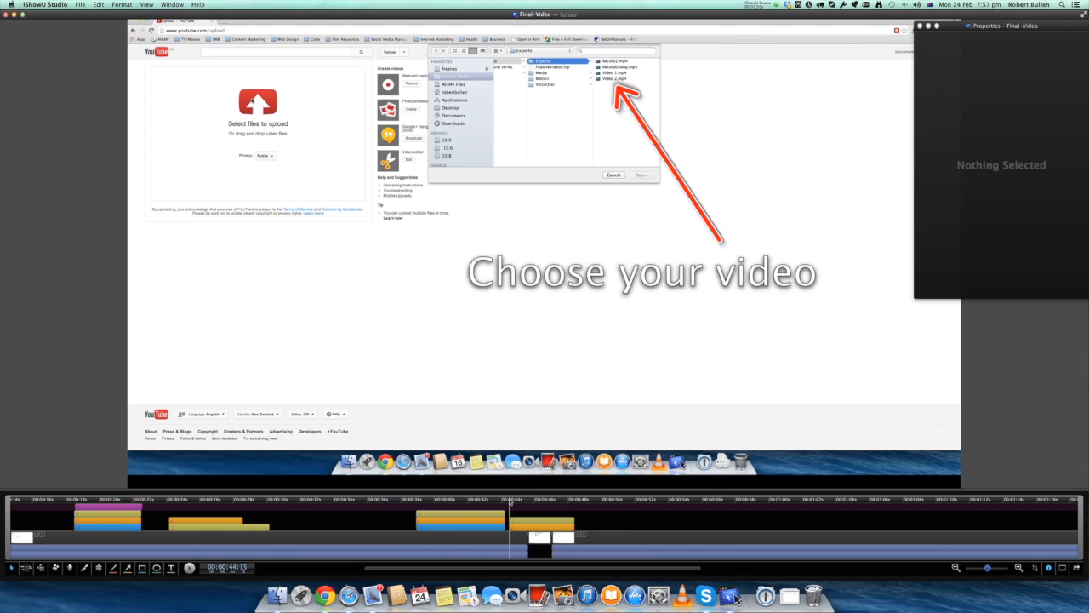
key(space)
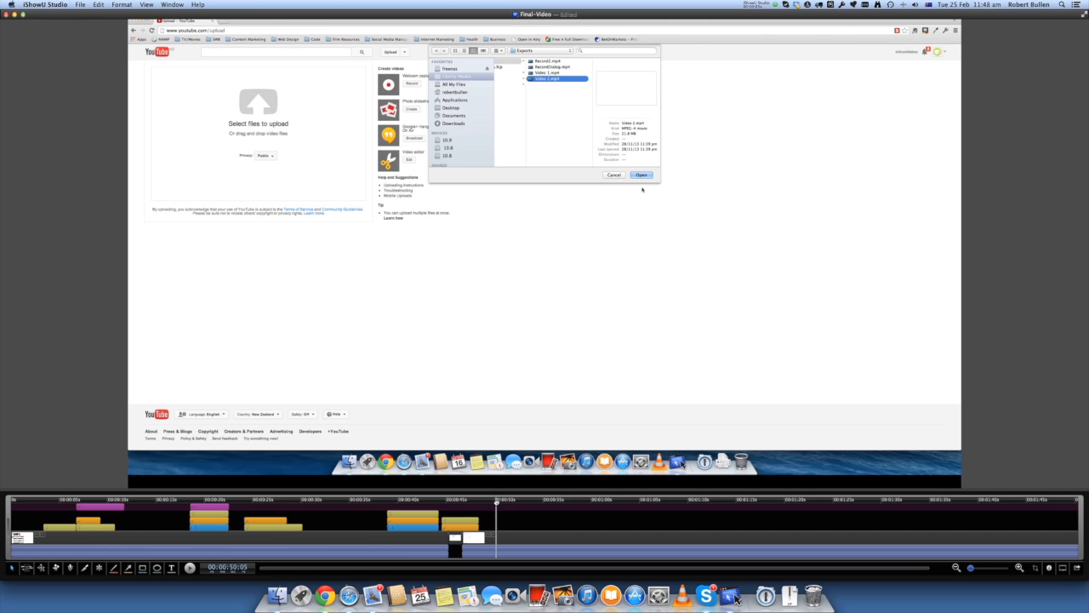
drag(510, 504, 483, 503)
click(143, 569)
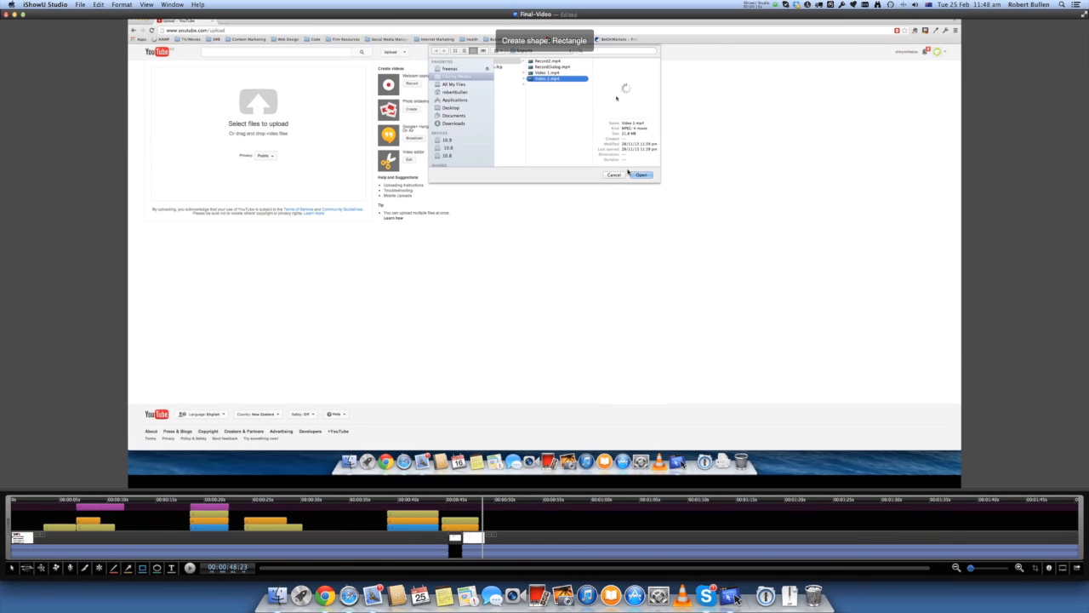
drag(628, 173, 658, 184)
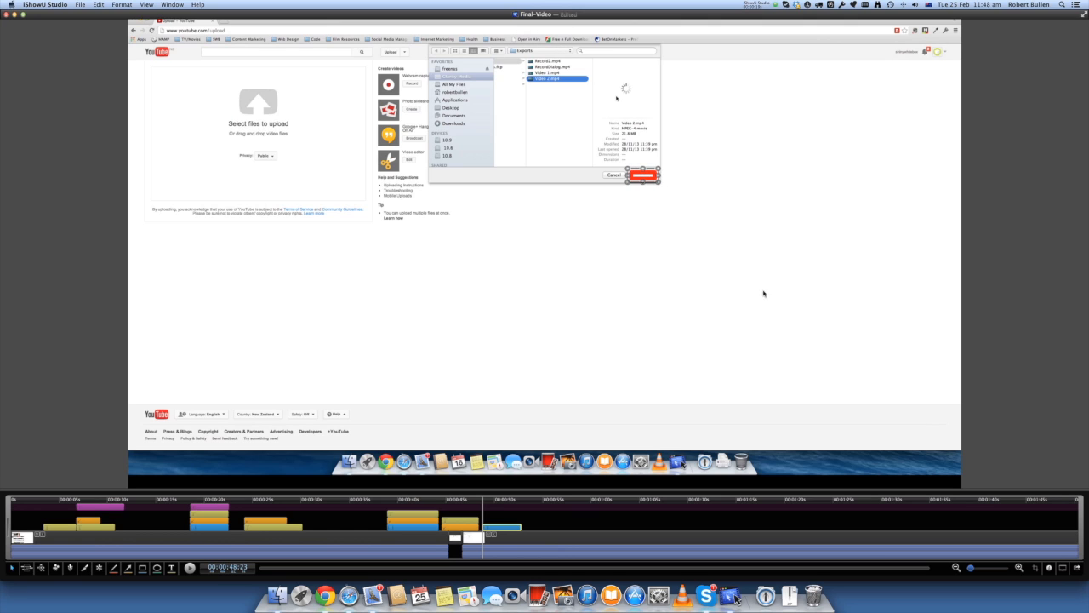
Step: Set the rectangle's line width to 2px and stroke width to 0px, and fit it tightly around the Open button
click(1048, 567)
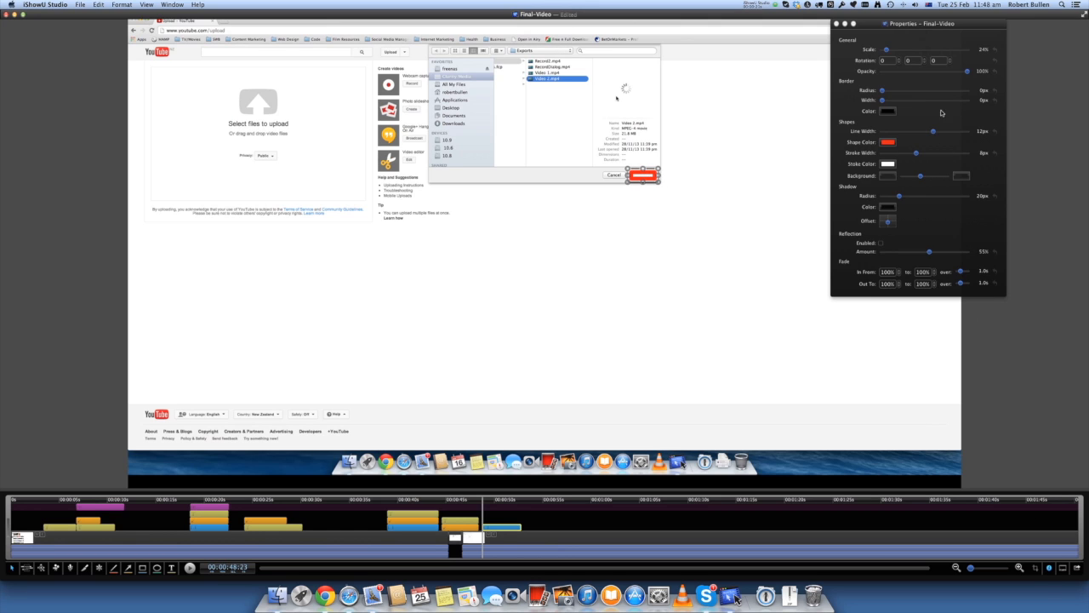
drag(921, 25, 1002, 28)
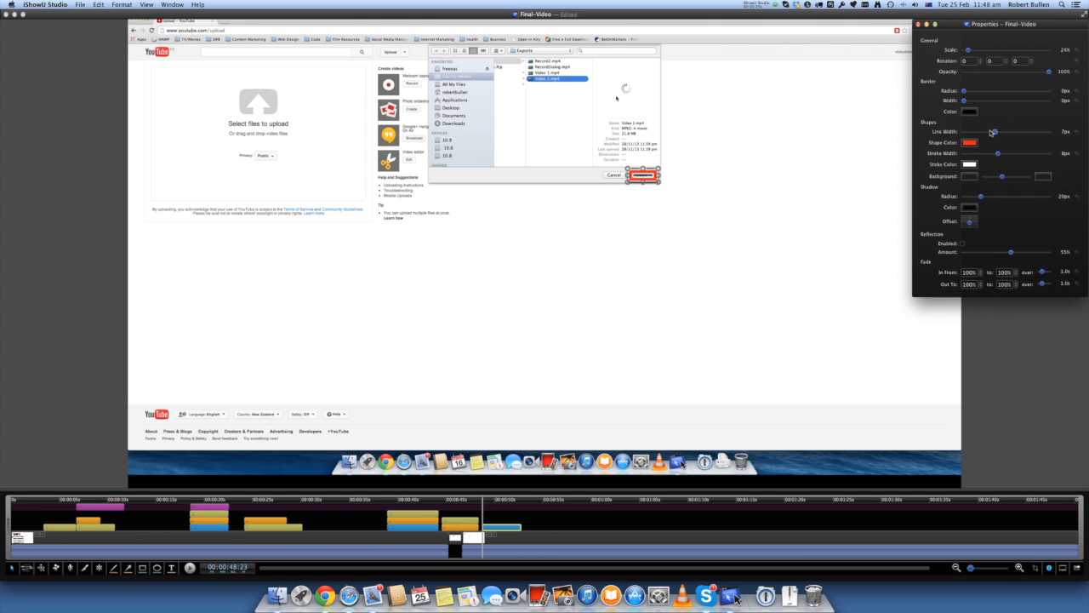
drag(993, 133, 978, 133)
drag(999, 154, 886, 158)
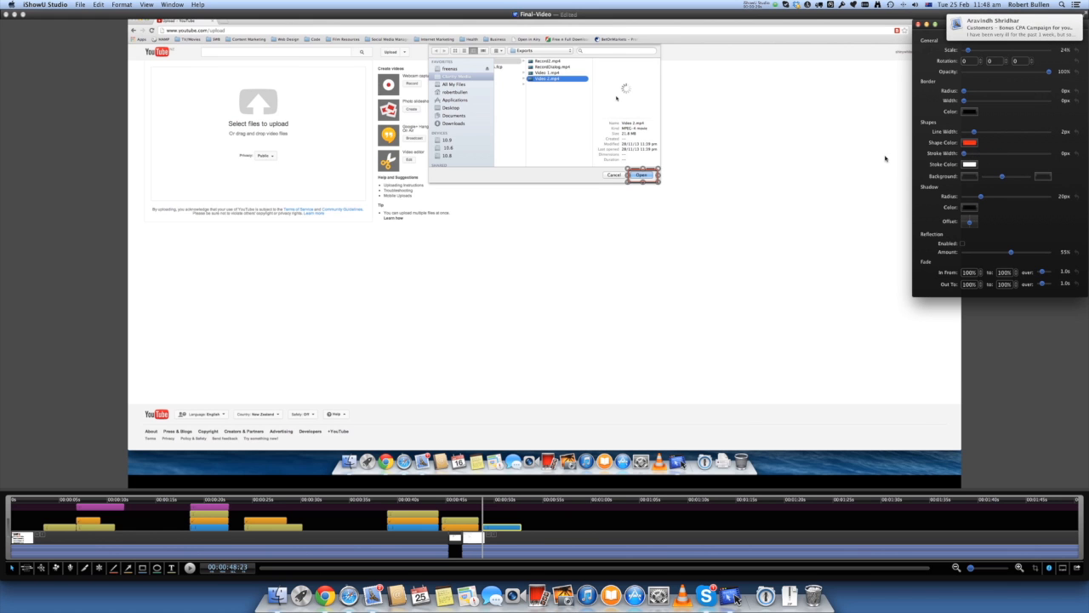
drag(658, 183, 654, 182)
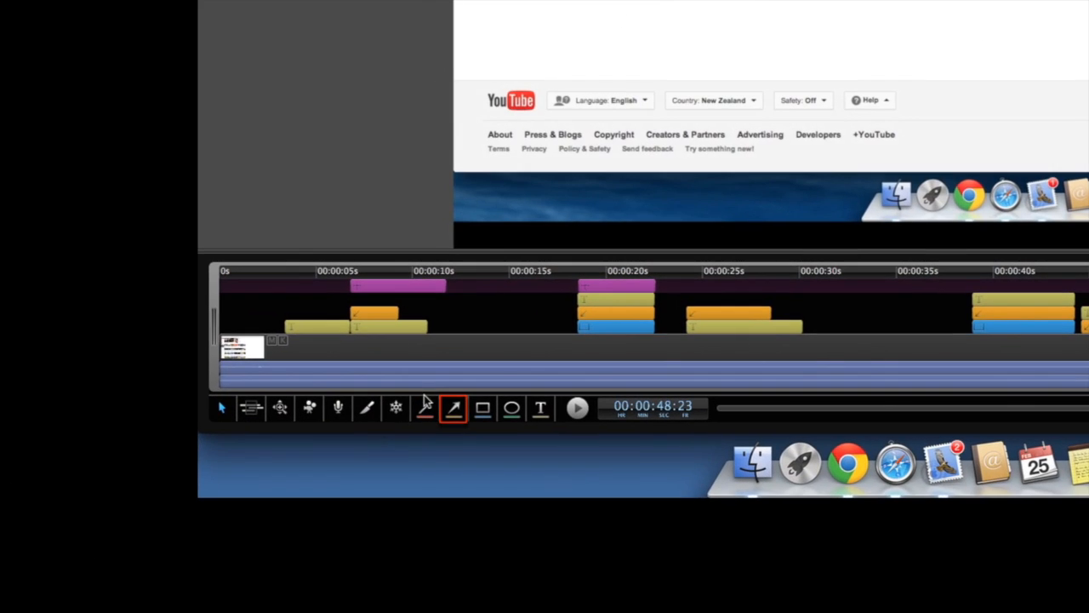
Step: Add a red arrow pointing to the Open button and a text overlay reading Click Open just below the arrow's tail
click(454, 411)
drag(719, 274, 657, 196)
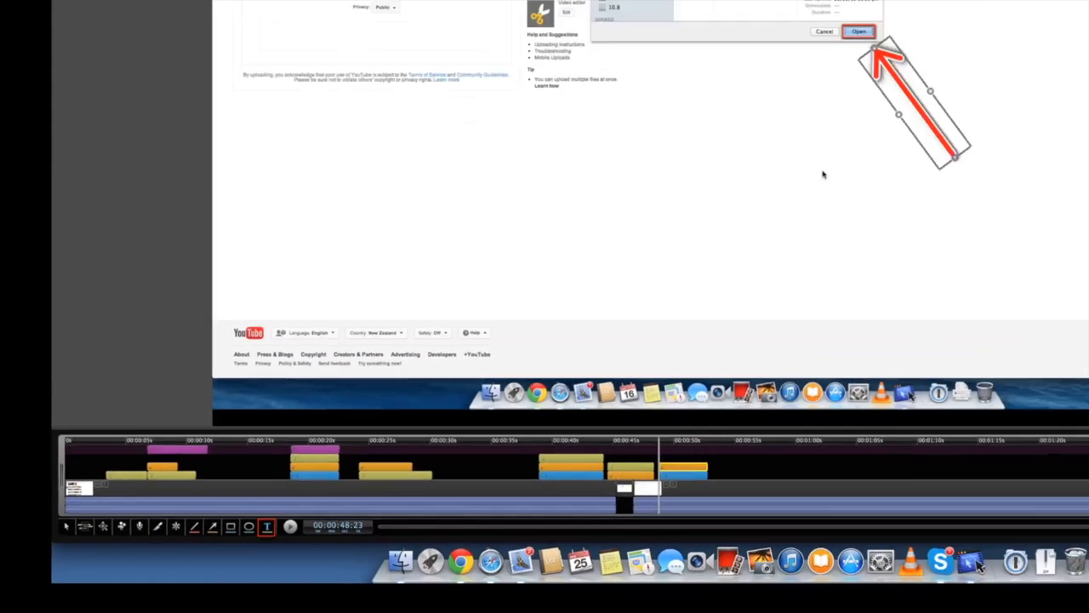
click(605, 357)
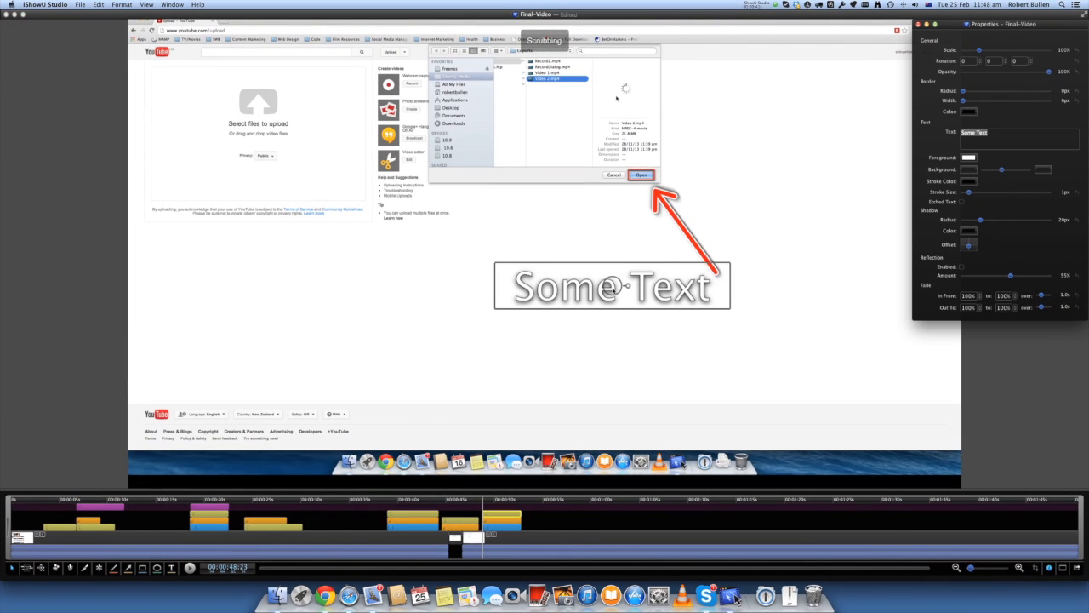
text(Click)
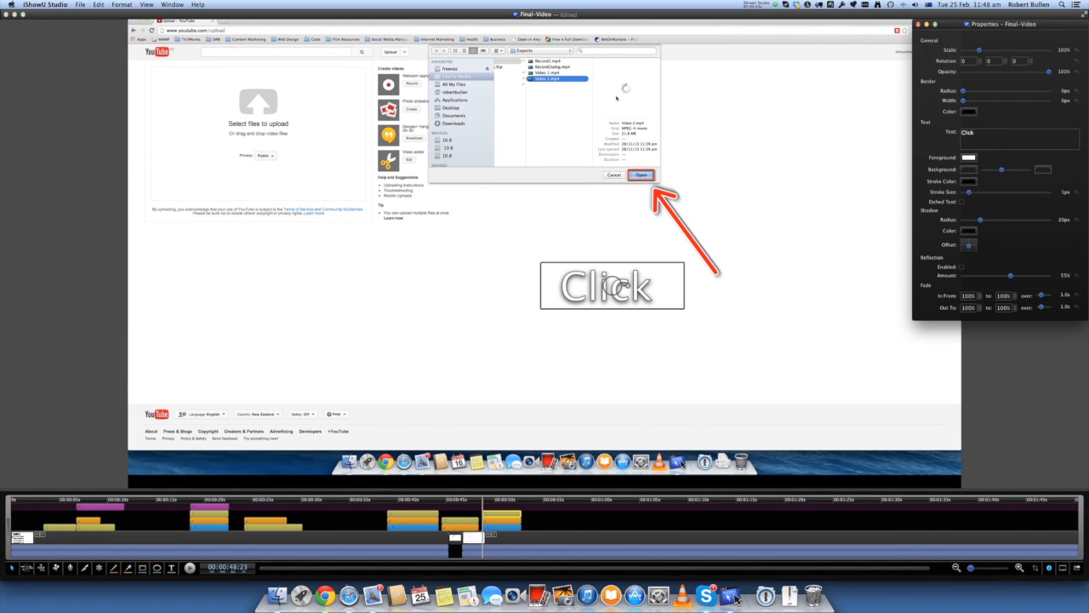
text( Open)
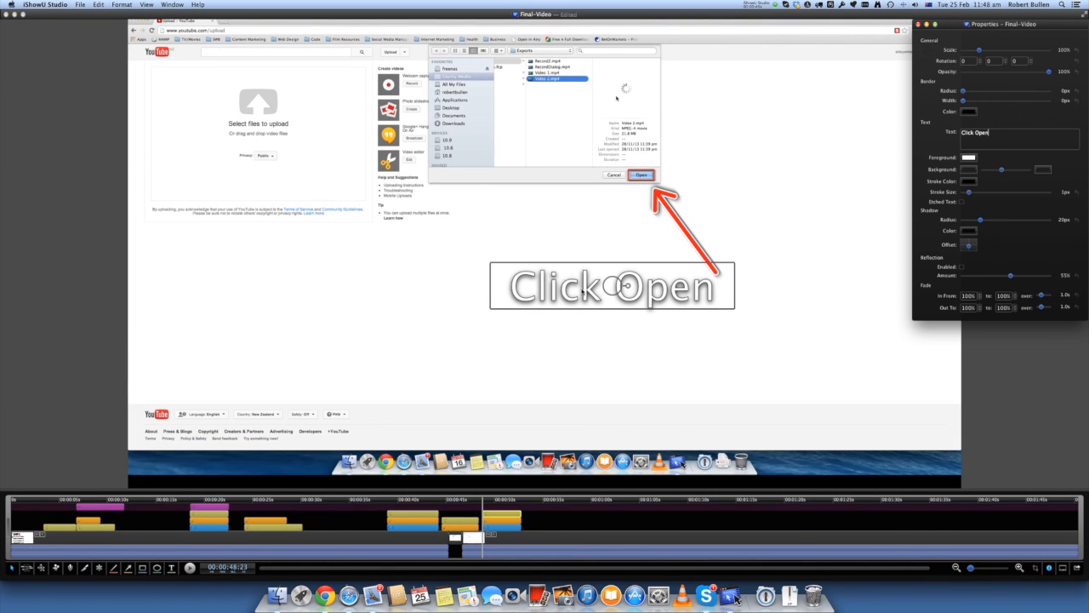
drag(583, 292, 629, 301)
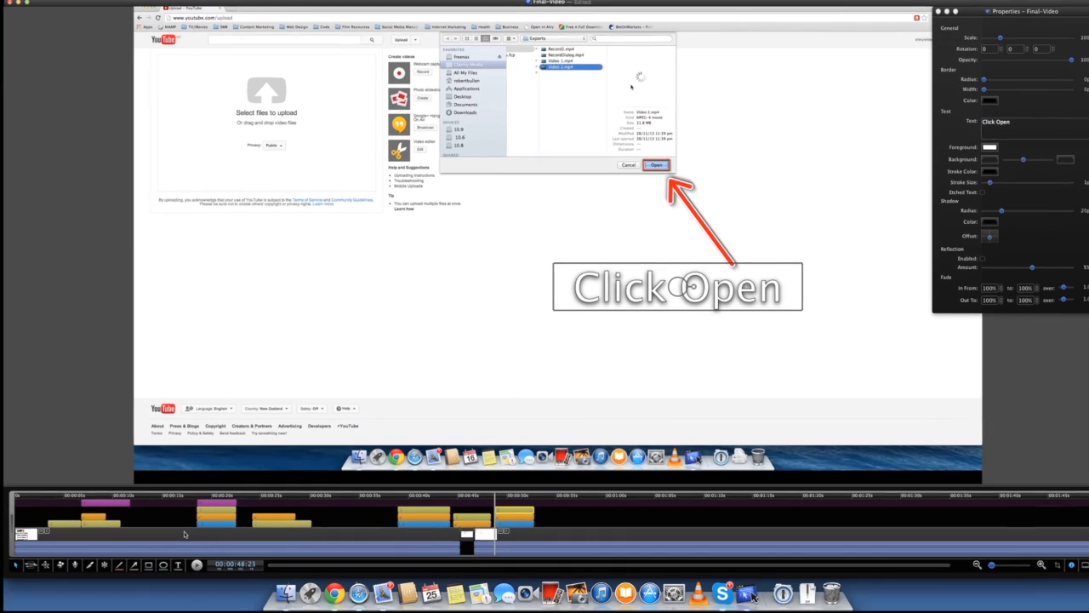
Step: Add a PanZoom effect above the Click Open clips, zoomed 2.0x toward the Open button and caption, and play it back from 00:00:48:20
click(41, 568)
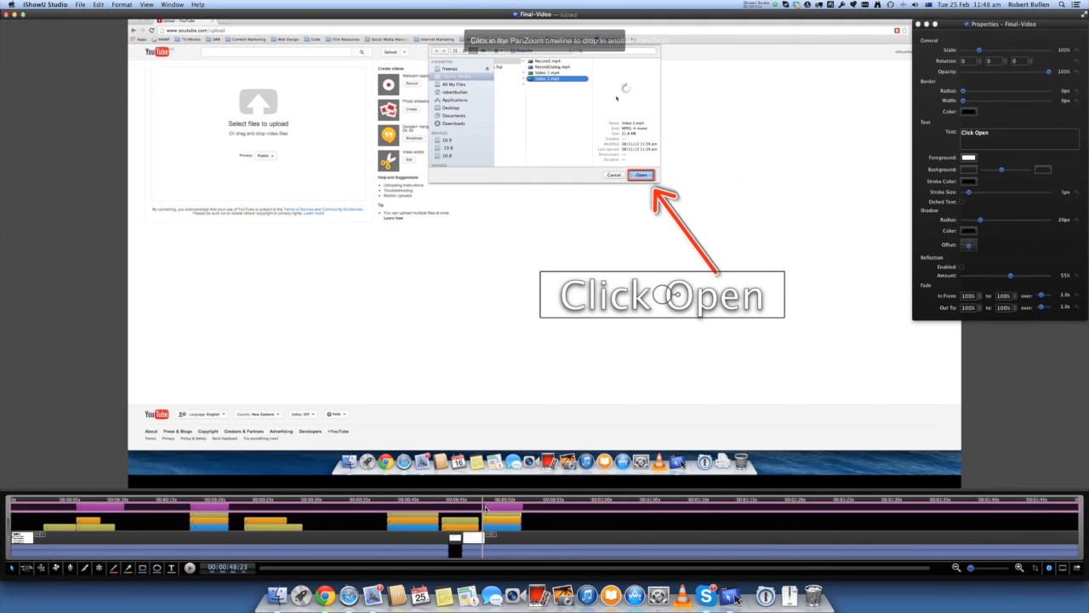
click(212, 507)
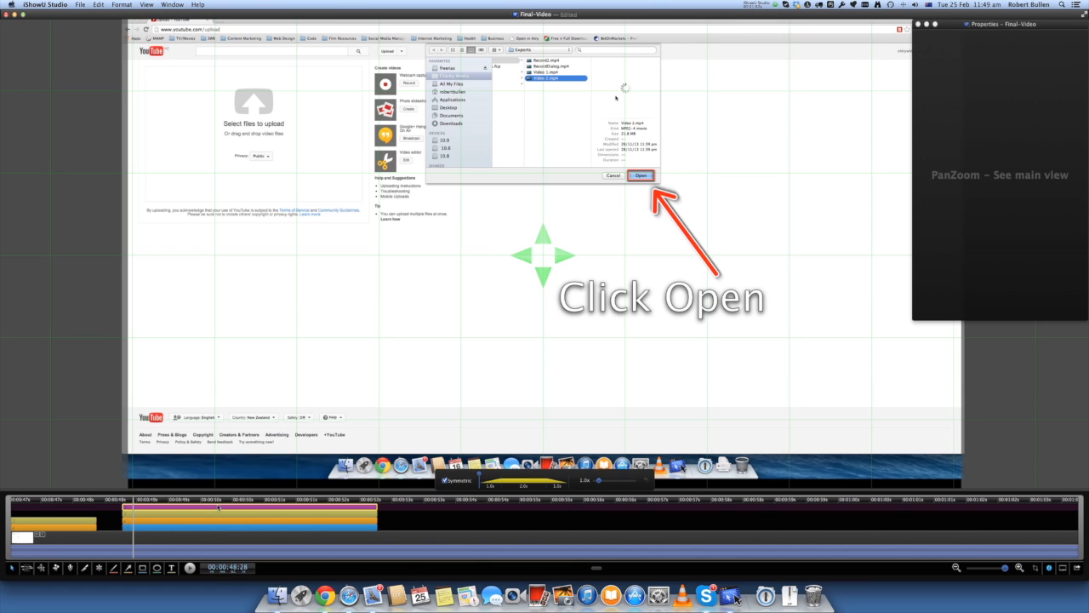
key(space)
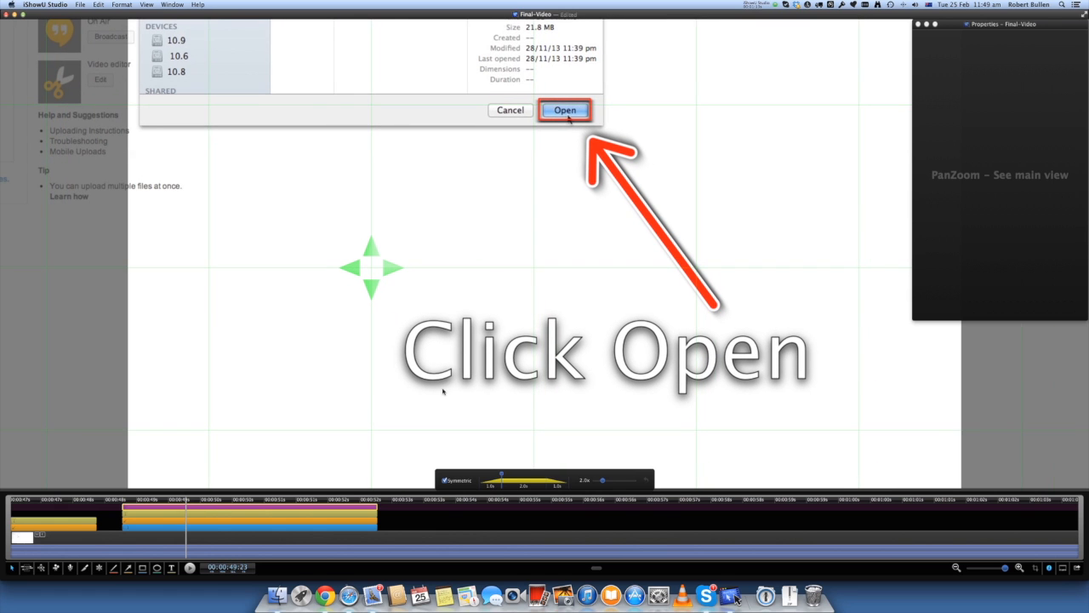
click(119, 502)
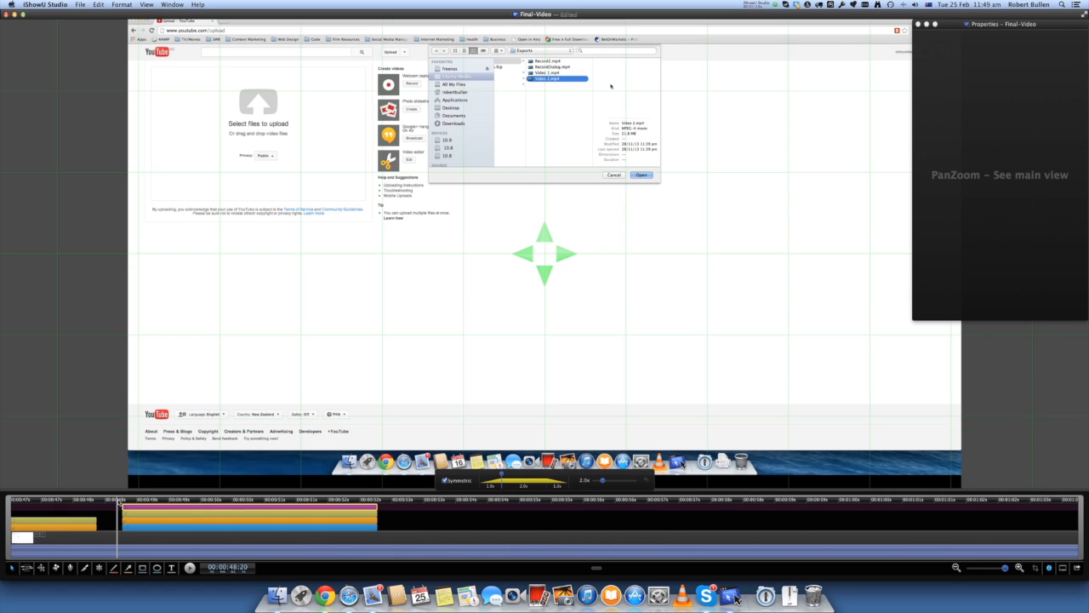
key(space)
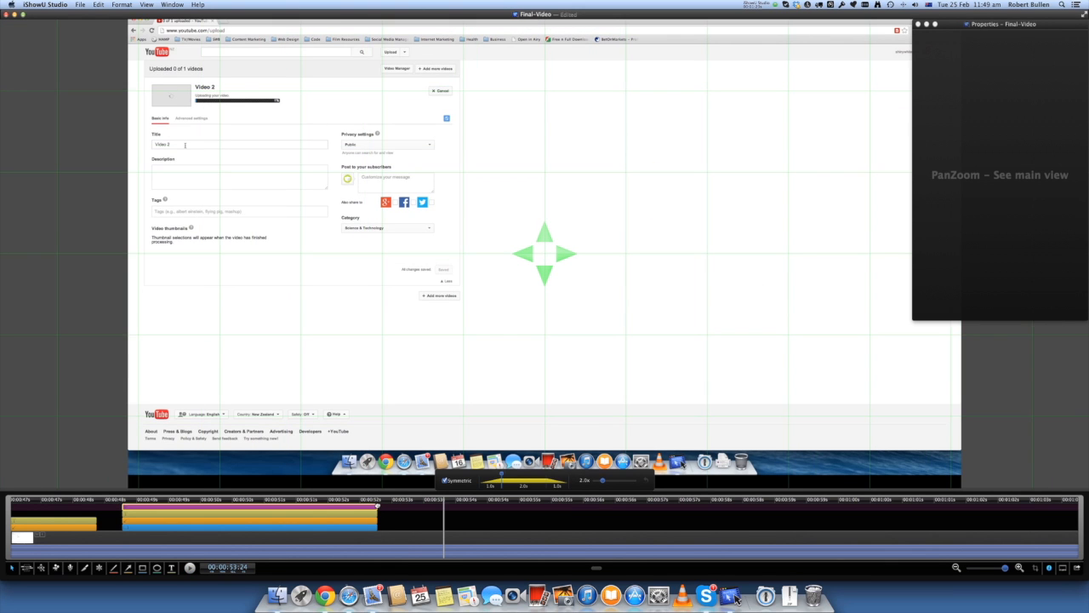
Step: Shorten the PanZoom clip to end at about 00:00:52 and the Click Open text, arrow and rectangle clips to end at about 00:00:51
key(Left)
key(Left)
key(Left)
key(Left)
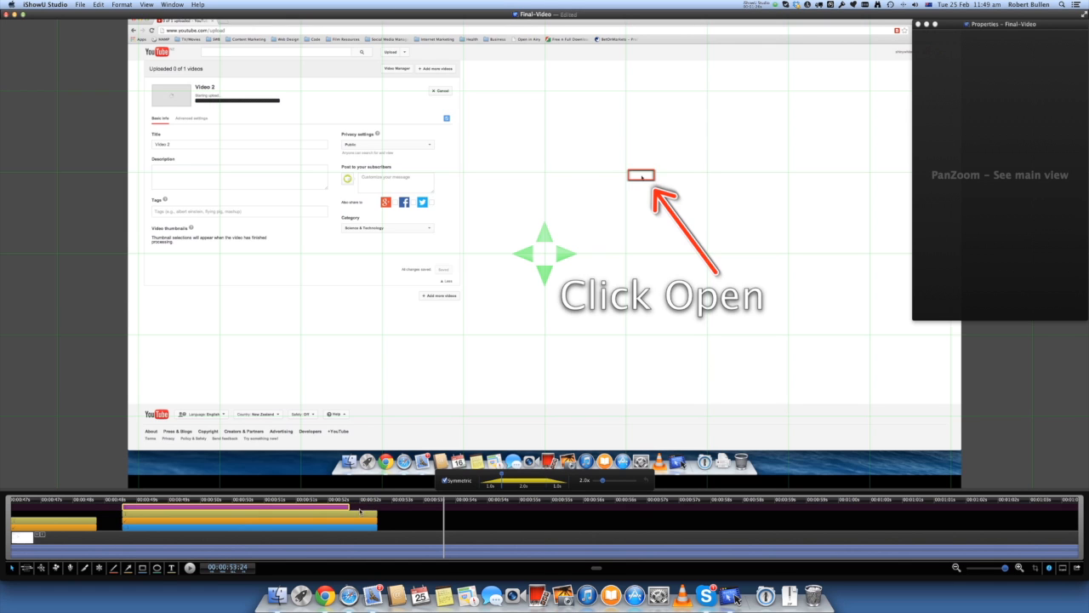
drag(374, 514, 257, 510)
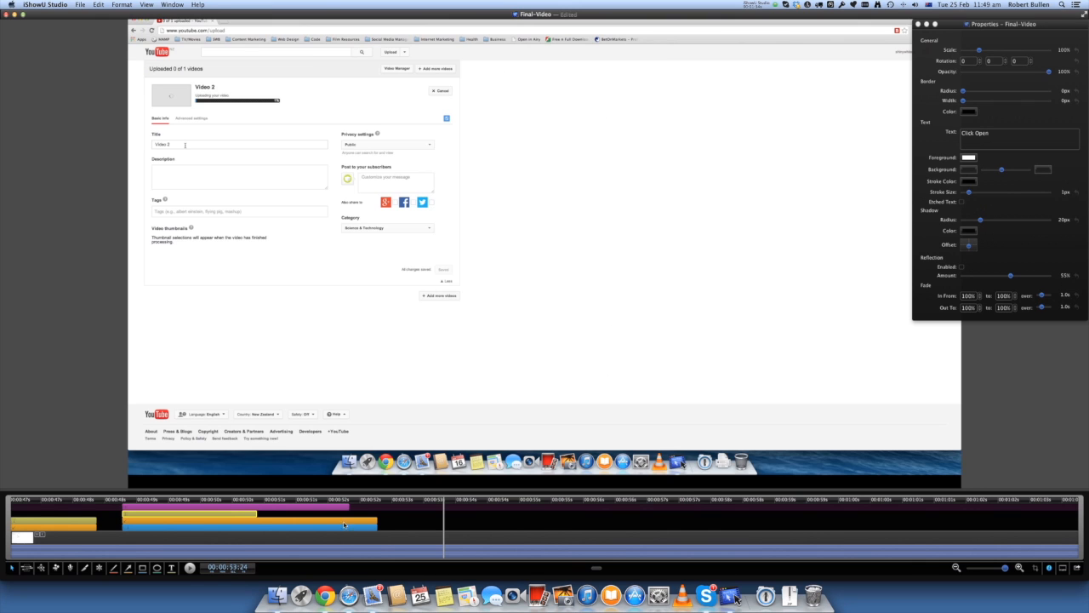
click(255, 516)
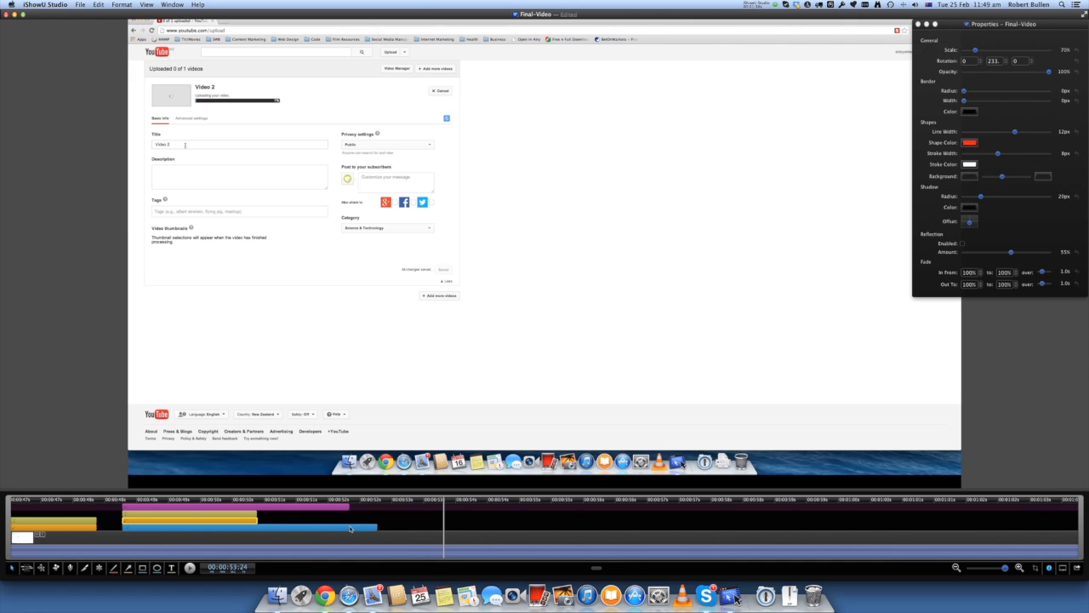
drag(378, 527, 255, 521)
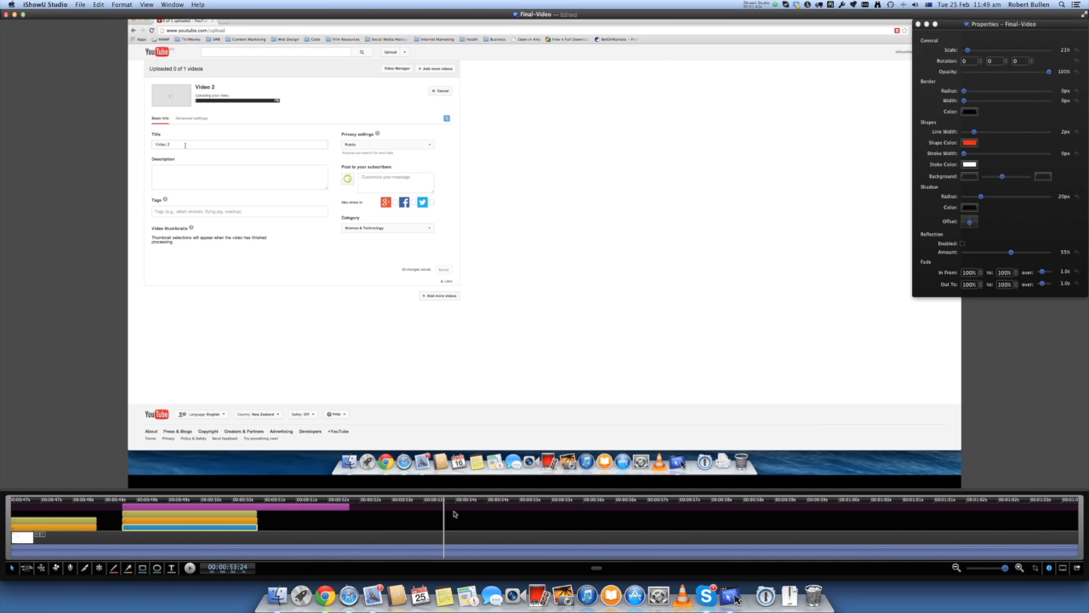
Step: Play back the end of the shortened Click Open clips from 00:00:50:24
drag(454, 514, 240, 504)
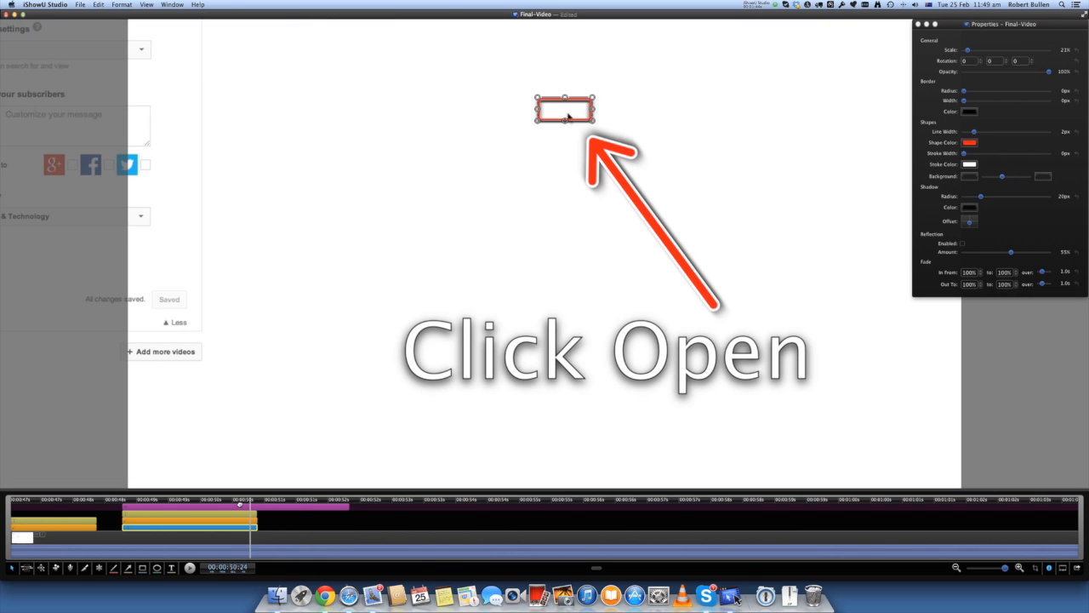
key(space)
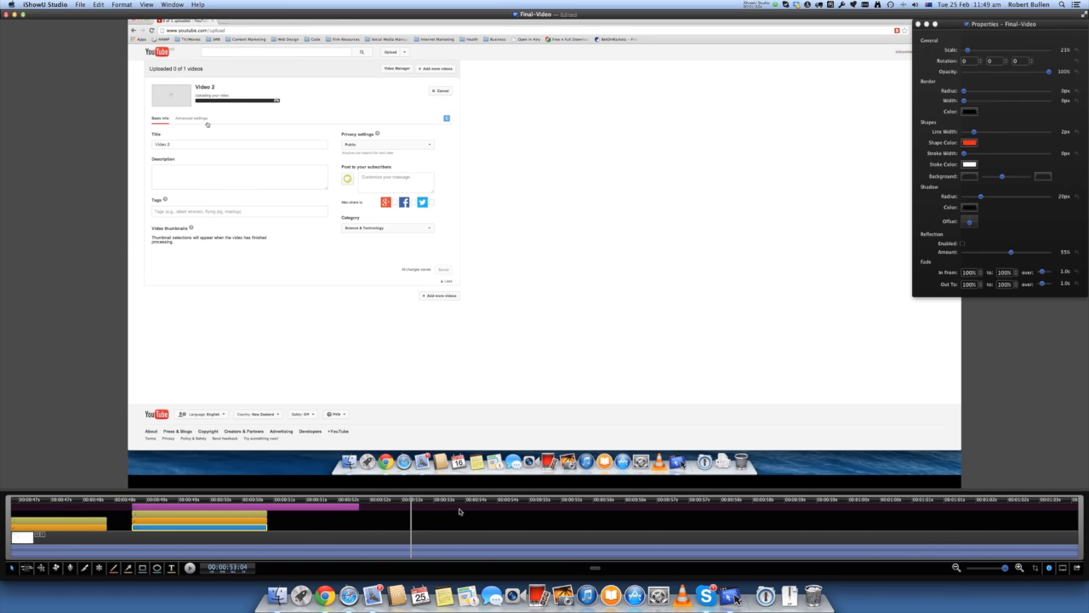
key(space)
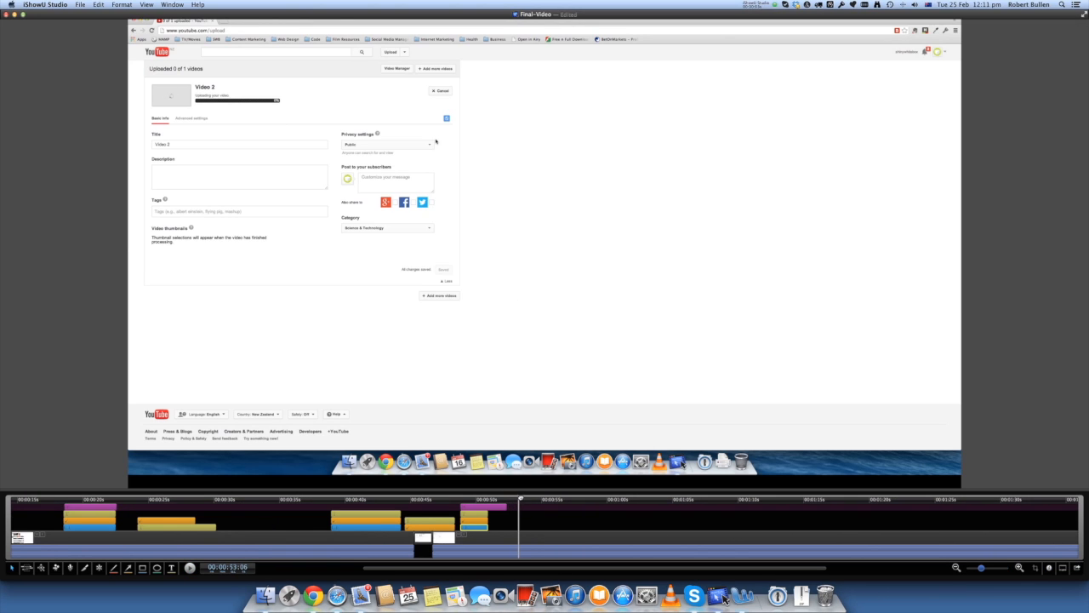
Step: At 00:00:53:05, draw a red arrow pointing at the Title field and add a text overlay reading Enter in your title
key(j)
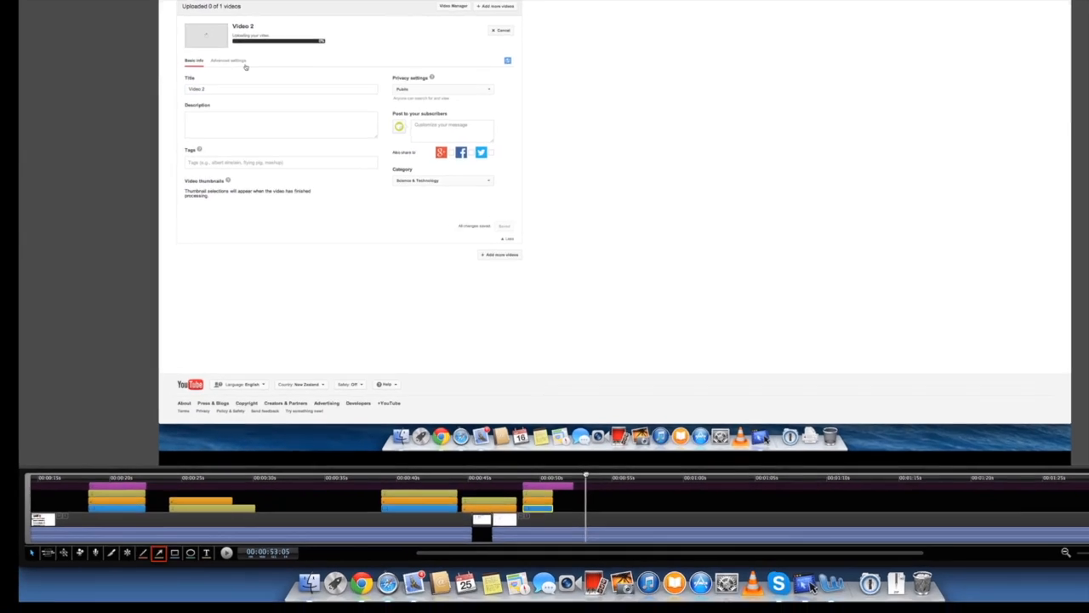
click(128, 568)
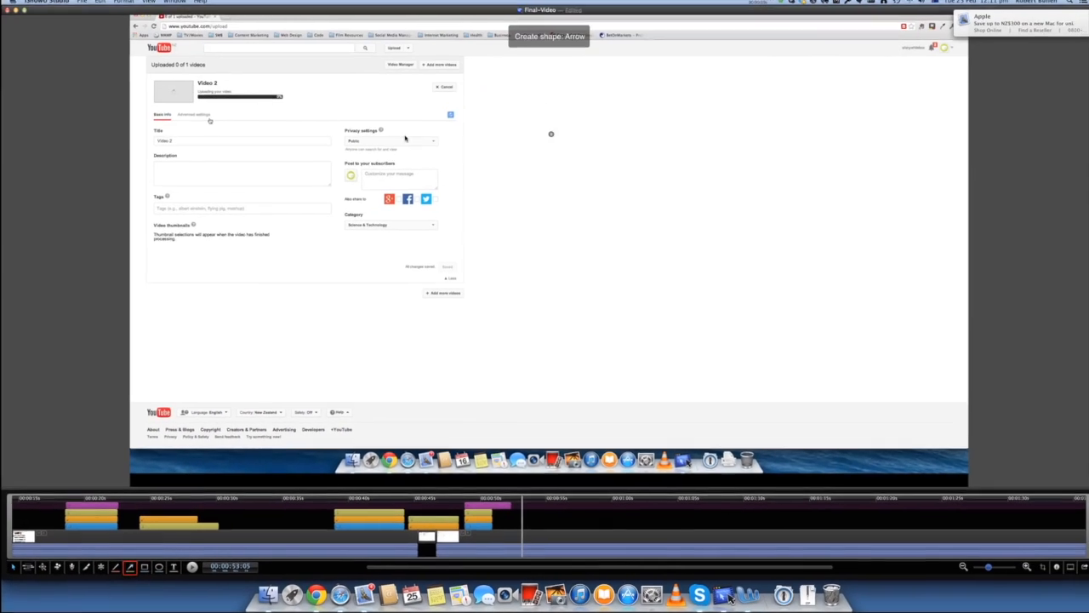
drag(547, 137, 244, 145)
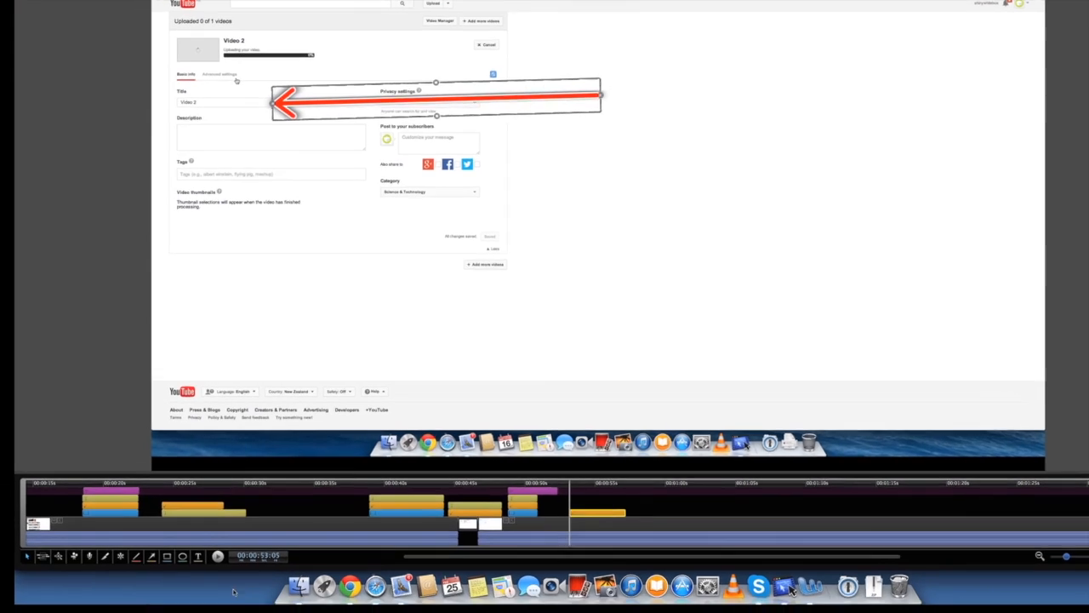
click(170, 569)
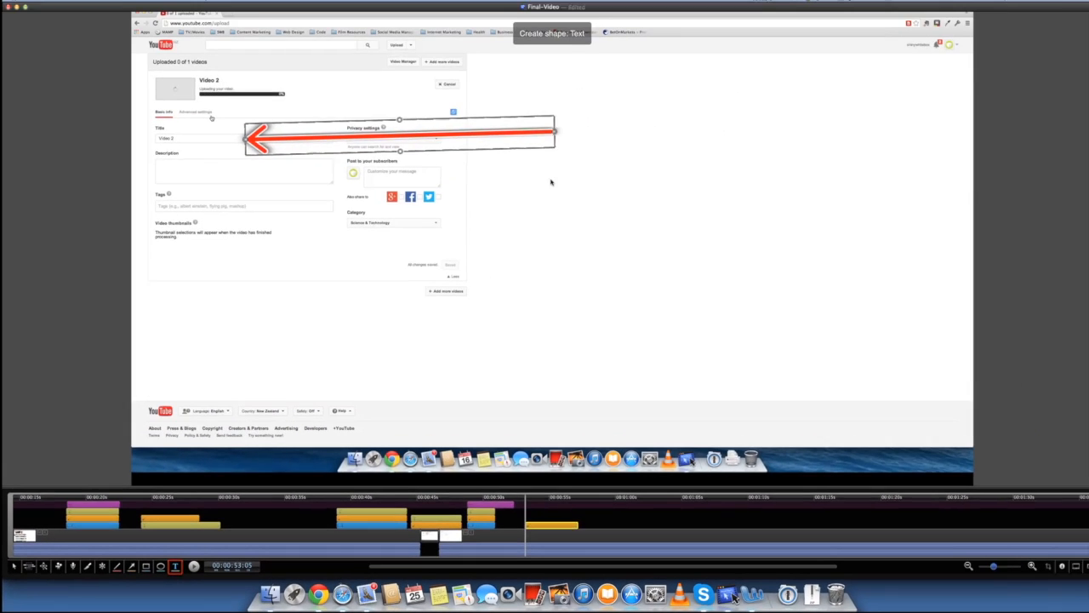
click(523, 188)
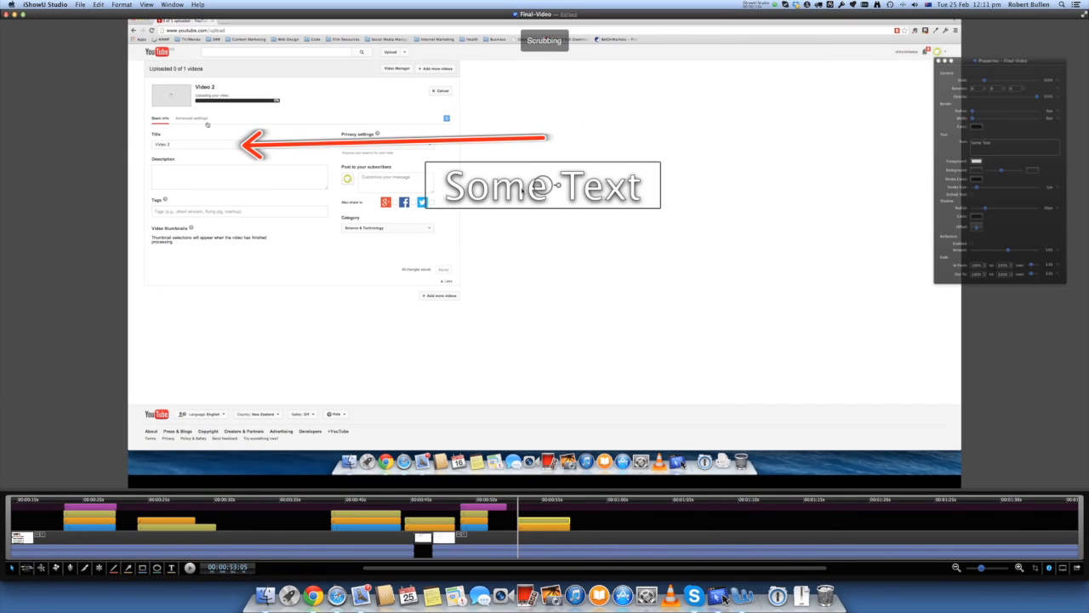
text(Ente)
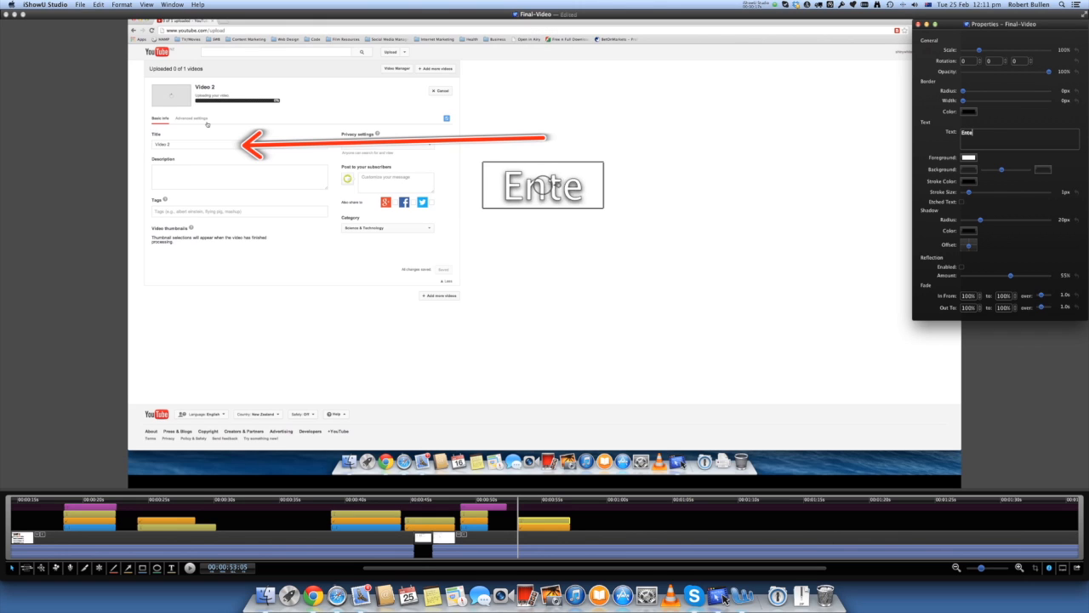
text(r in your )
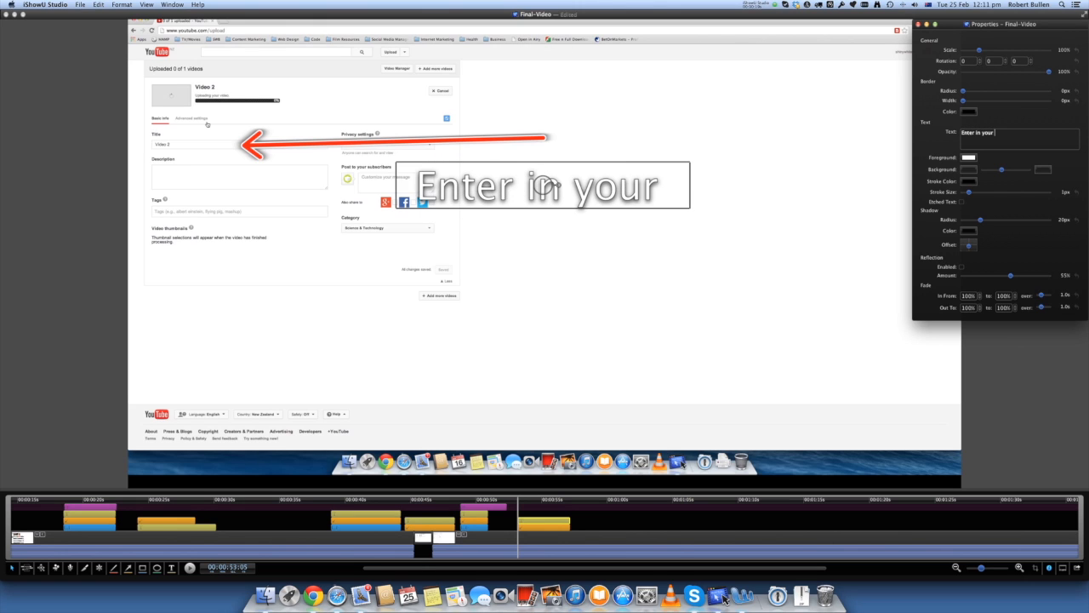
text(title)
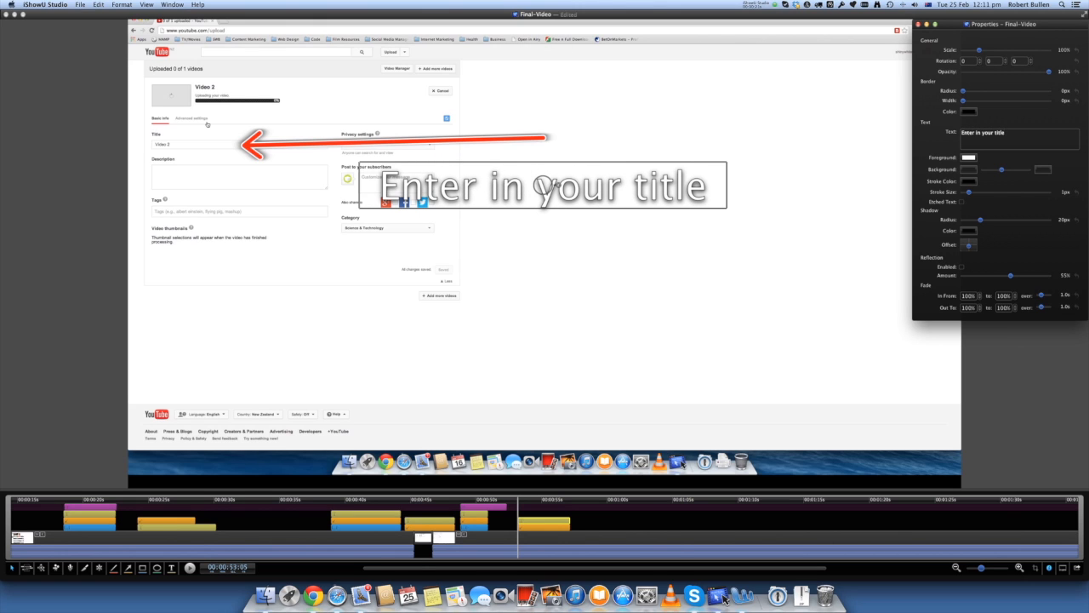
Step: Move the title caption up into the blank page area and reposition the arrow to run from the caption to the Title field
drag(549, 183, 658, 110)
click(523, 141)
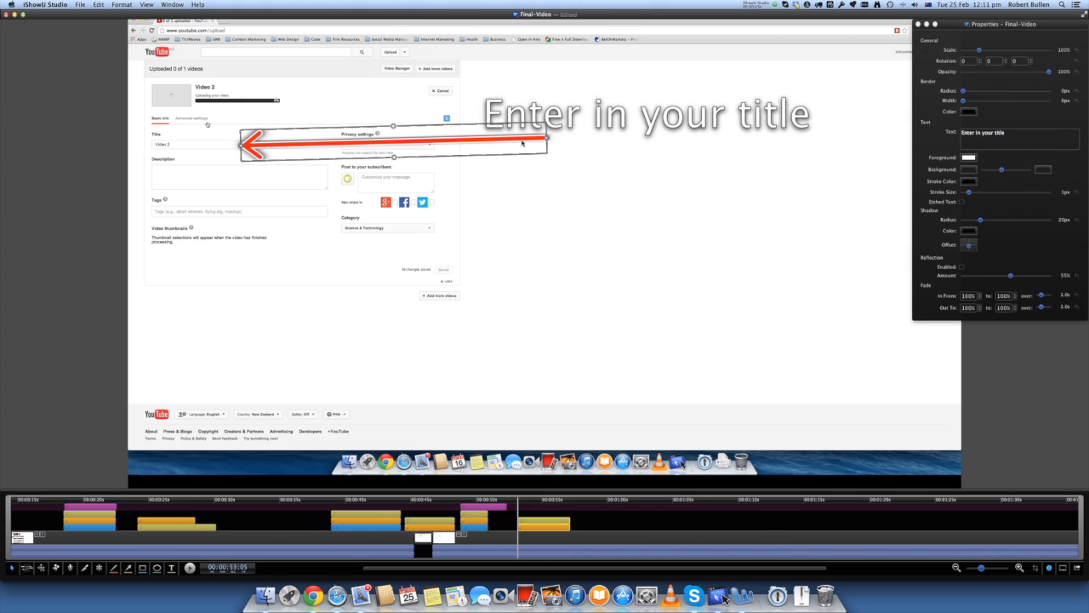
drag(546, 136, 475, 119)
drag(244, 151, 223, 159)
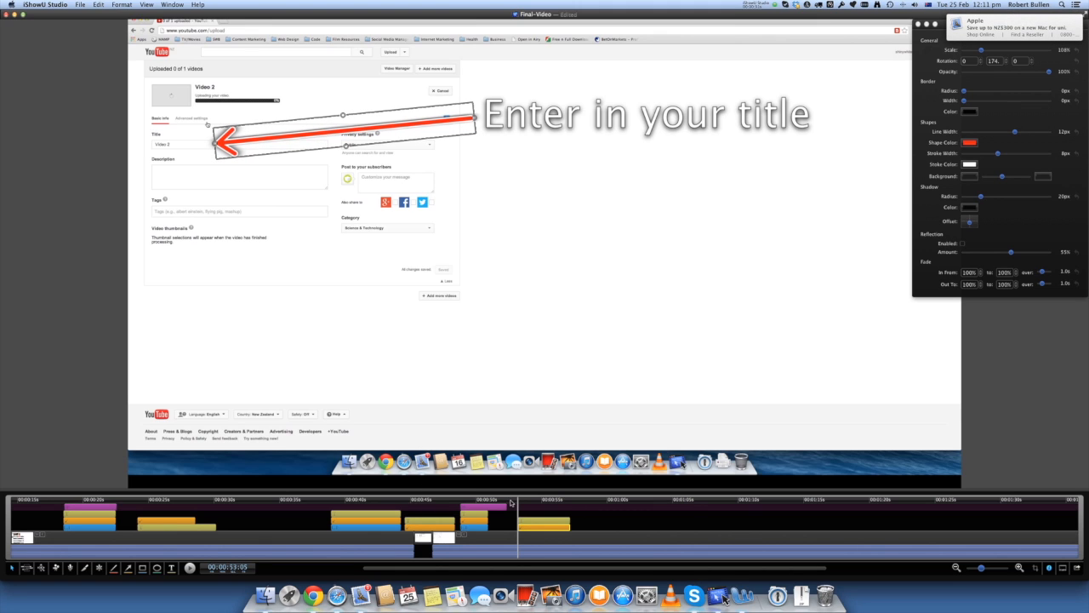
Step: Extend the title caption and arrow clips to end at 00:00:58:23, and play the section back from just before they start
key(space)
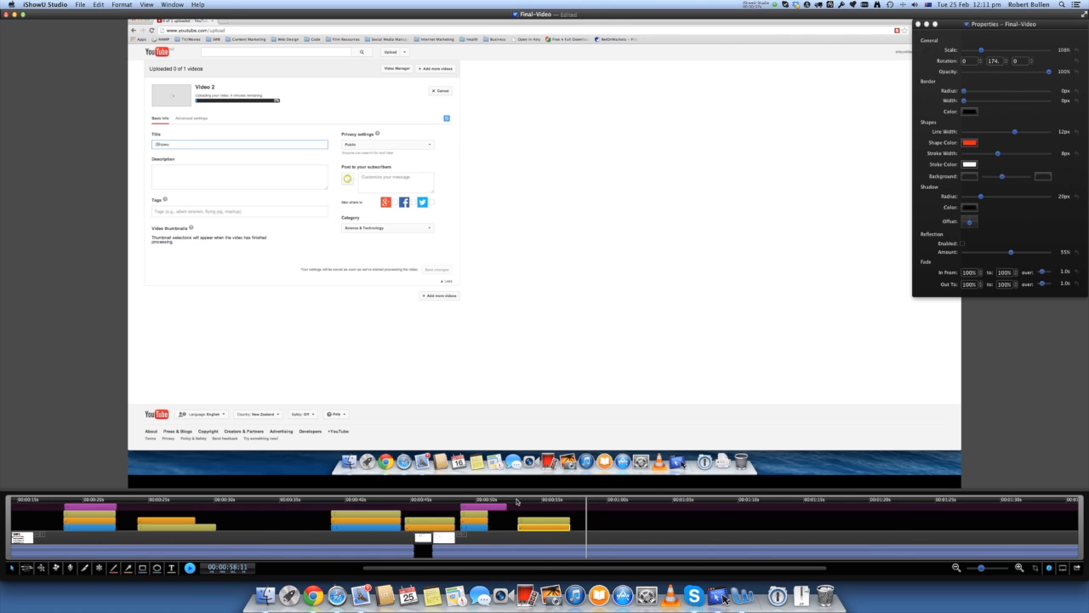
drag(572, 523, 592, 527)
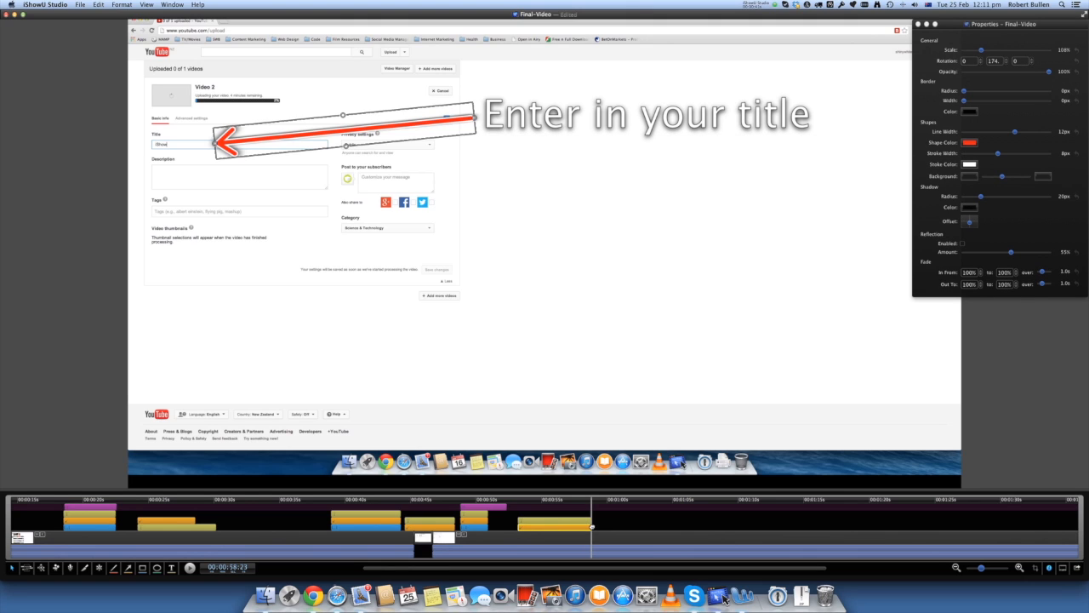
click(513, 501)
key(space)
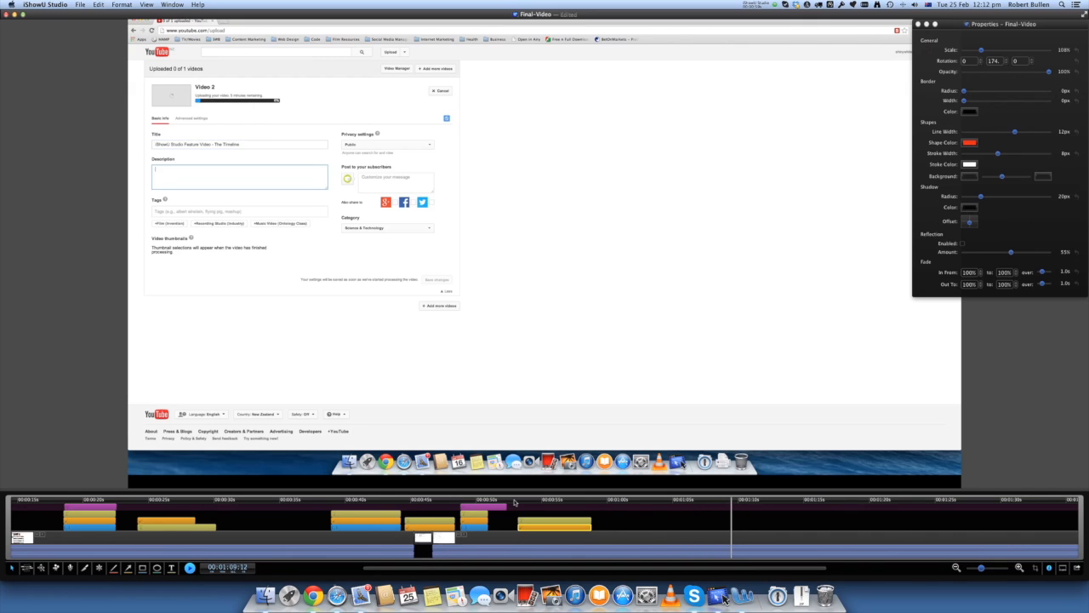
click(567, 516)
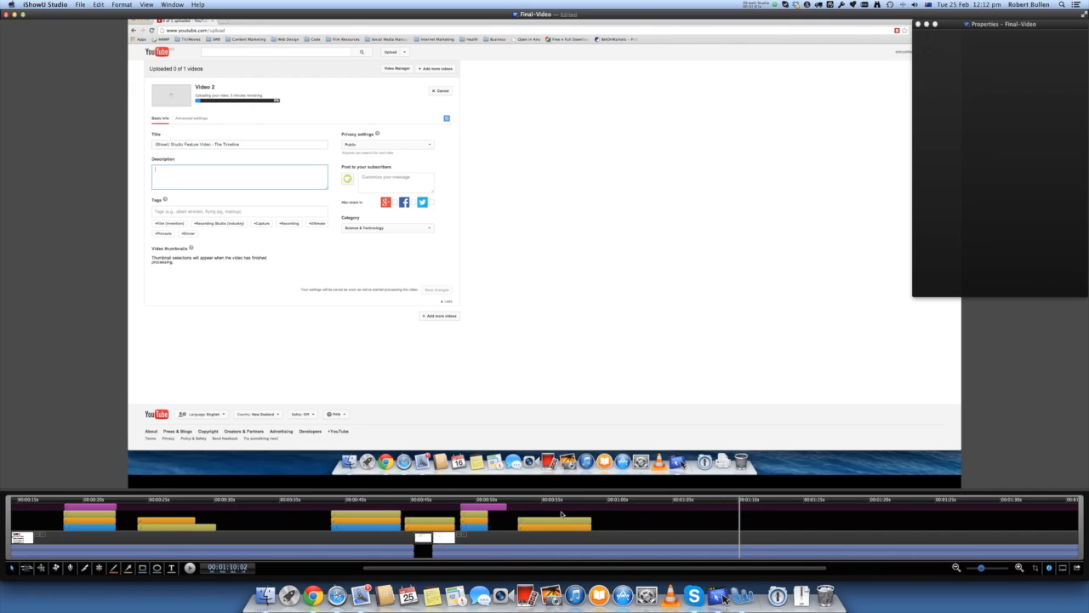
Step: Copy the title caption and arrow clips and paste them into the timeline at 00:01:09:00
drag(596, 502, 724, 500)
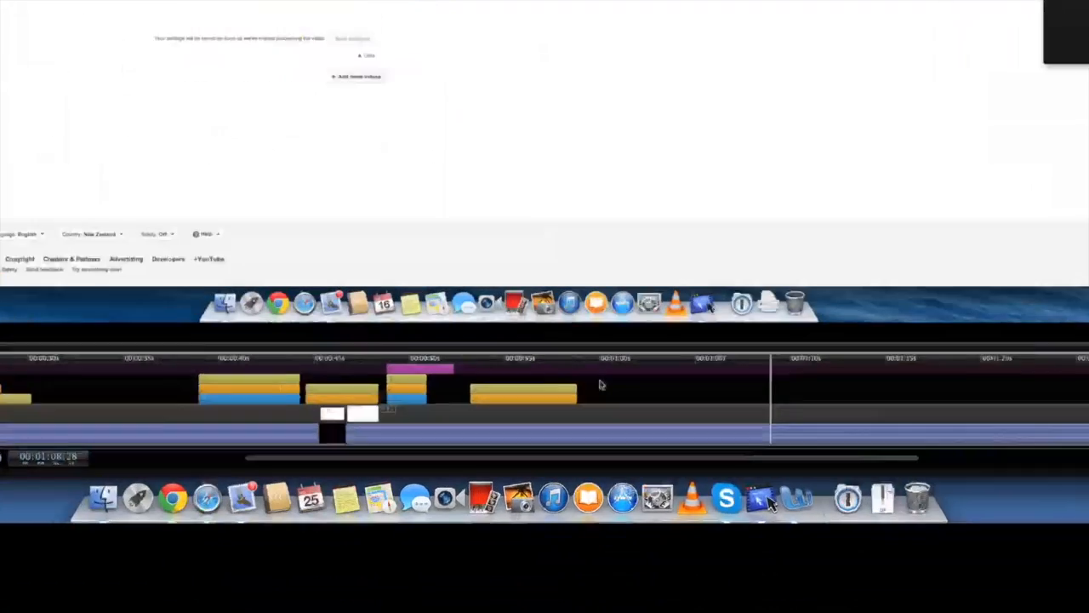
click(569, 387)
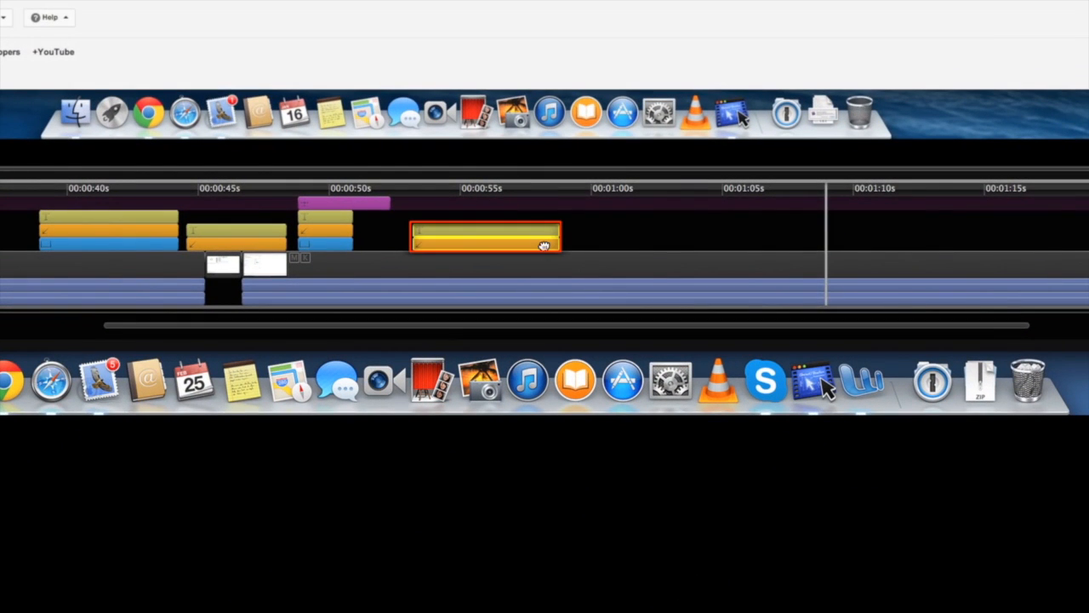
right_click(528, 225)
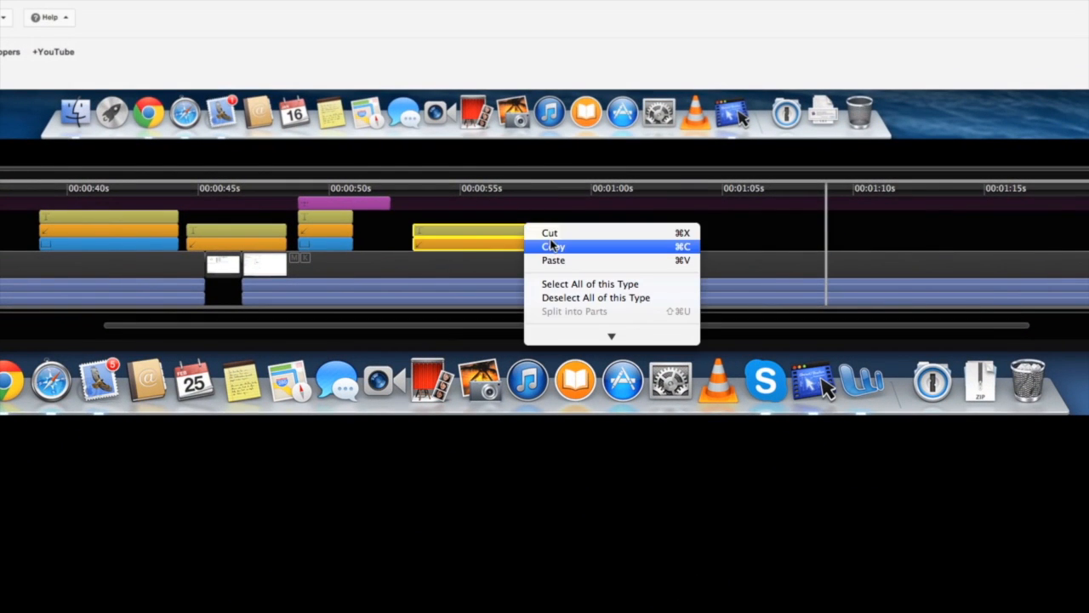
click(553, 247)
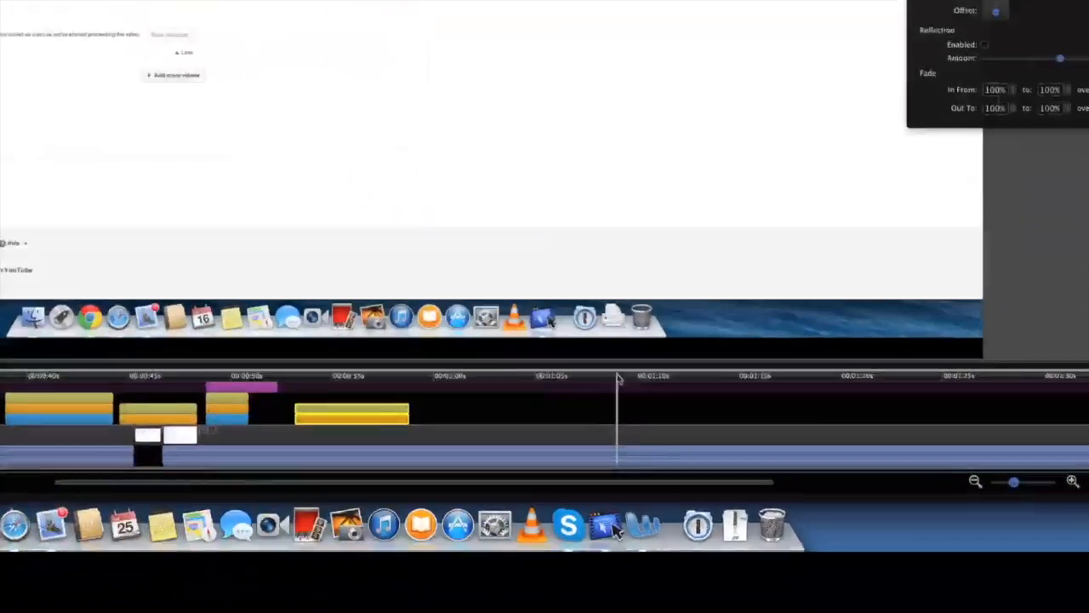
right_click(726, 502)
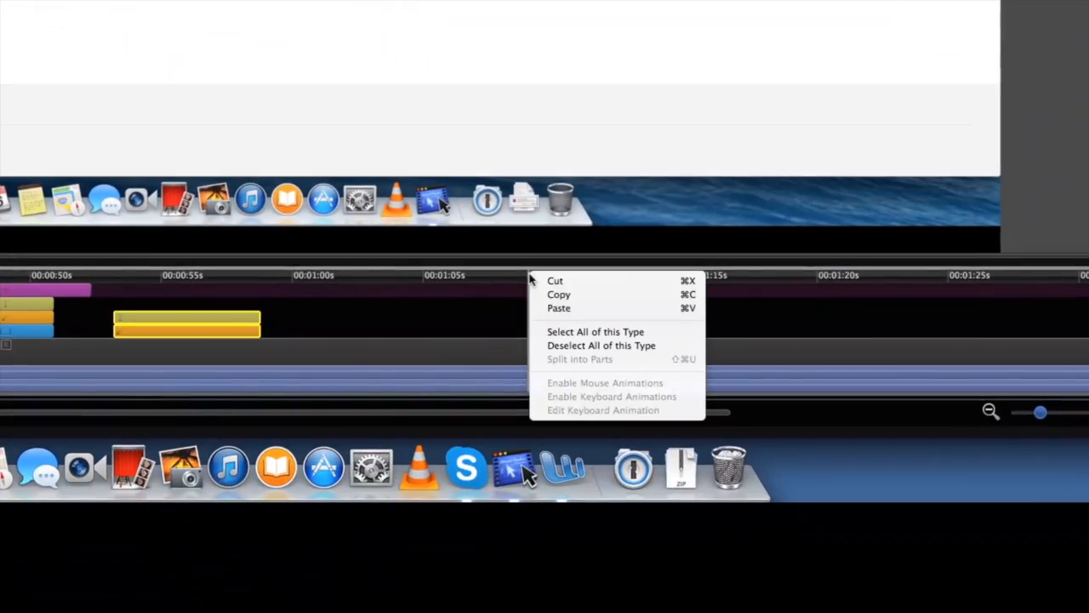
click(558, 308)
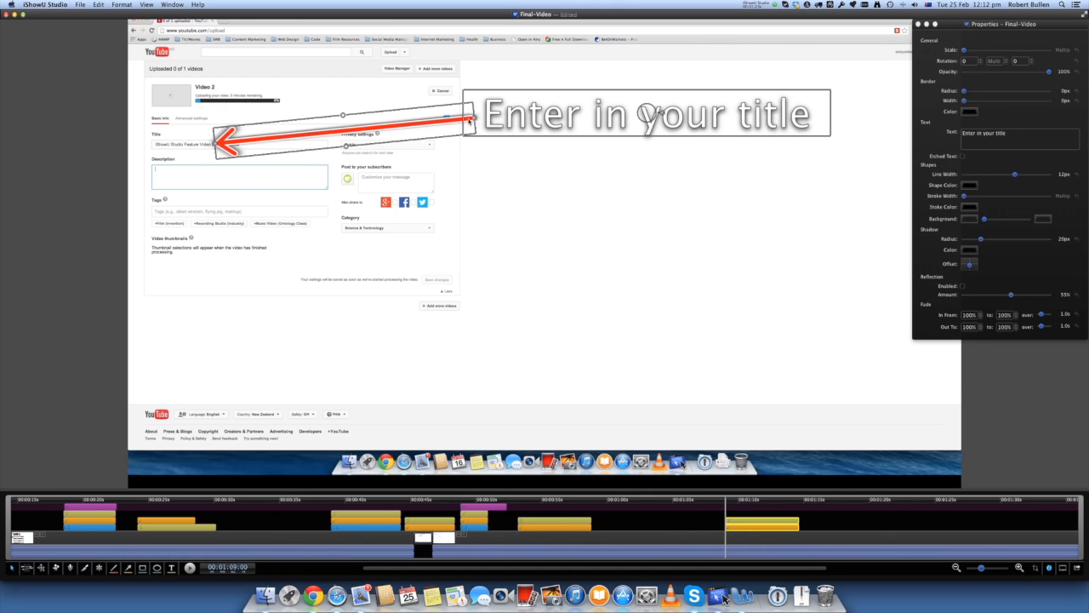
Step: Move the pasted caption down level with the Description field and reposition the pasted arrow to point into that field
drag(469, 121, 481, 189)
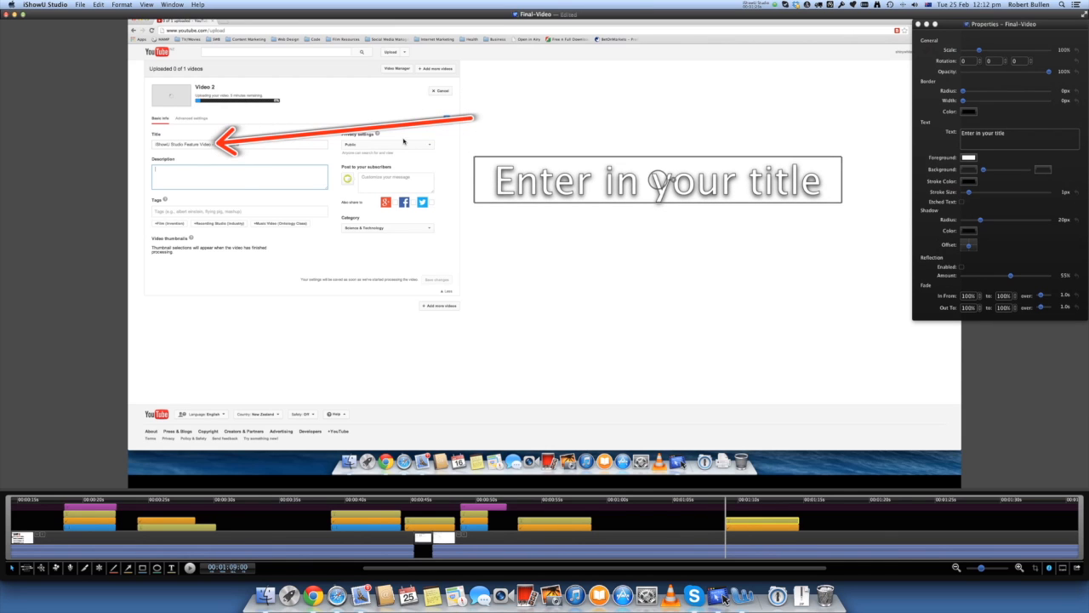
mouse_move(404, 142)
mouse_down()
mouse_move(397, 171)
mouse_move(419, 179)
mouse_up()
drag(230, 195, 228, 170)
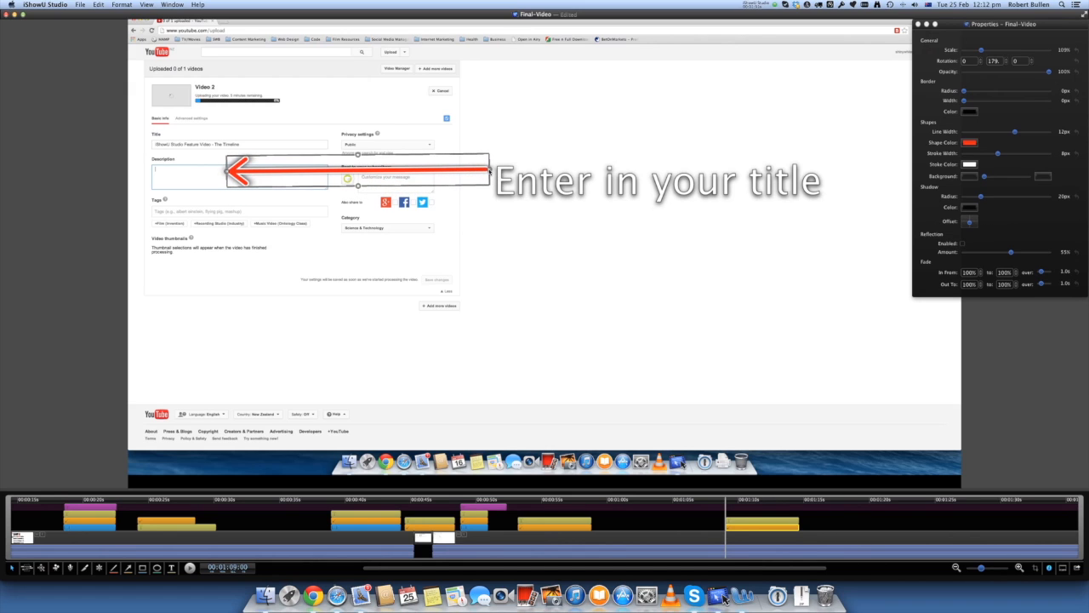
drag(489, 171, 490, 175)
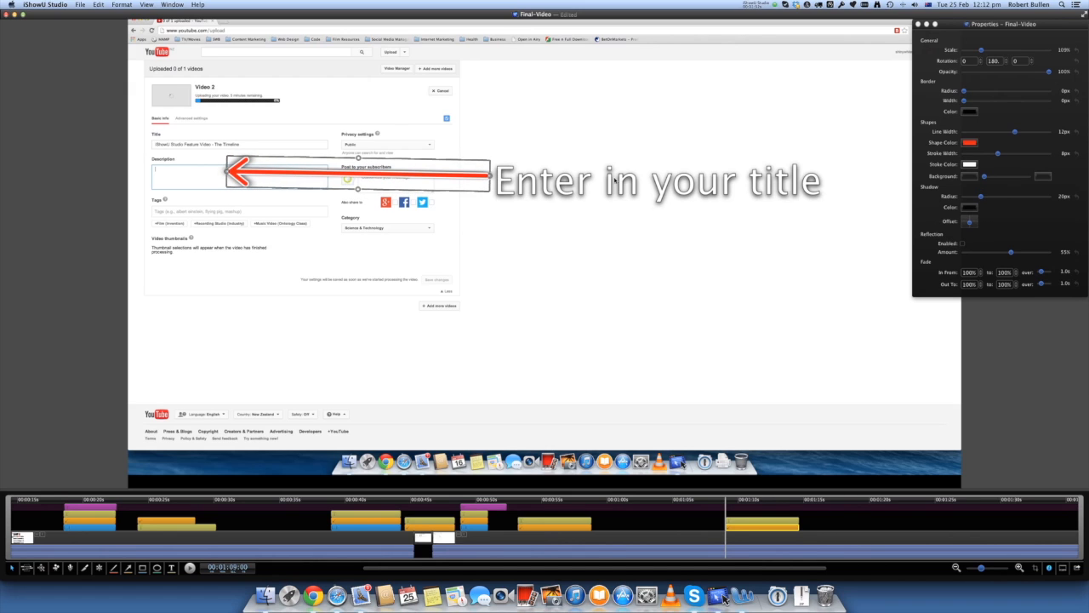
Step: Change the pasted caption's text to Enter in your description
click(804, 173)
click(1020, 133)
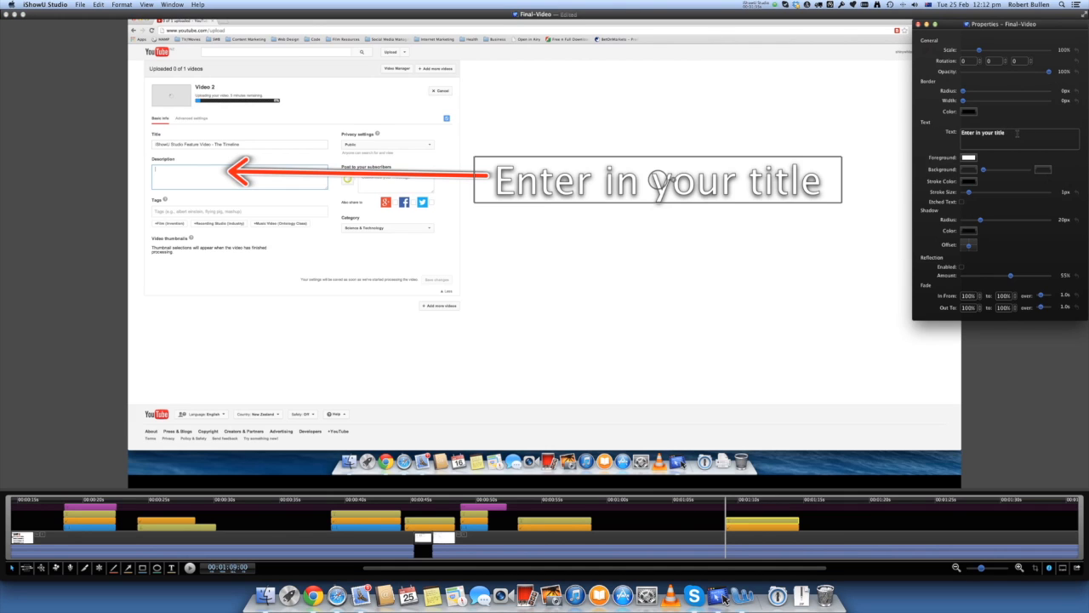
key(BackSpace)
key(BackSpace)
key(BackSpace)
key(BackSpace)
text(escription)
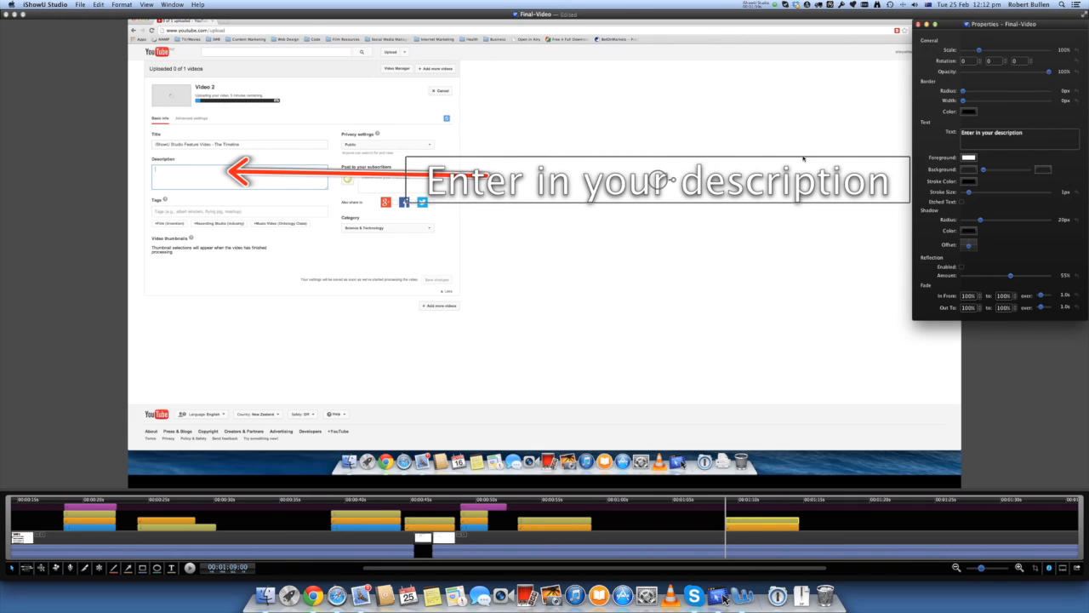
Step: Shift the description caption clear of the form and shorten the arrow's tail to end just before the caption
drag(564, 198, 449, 173)
click(488, 176)
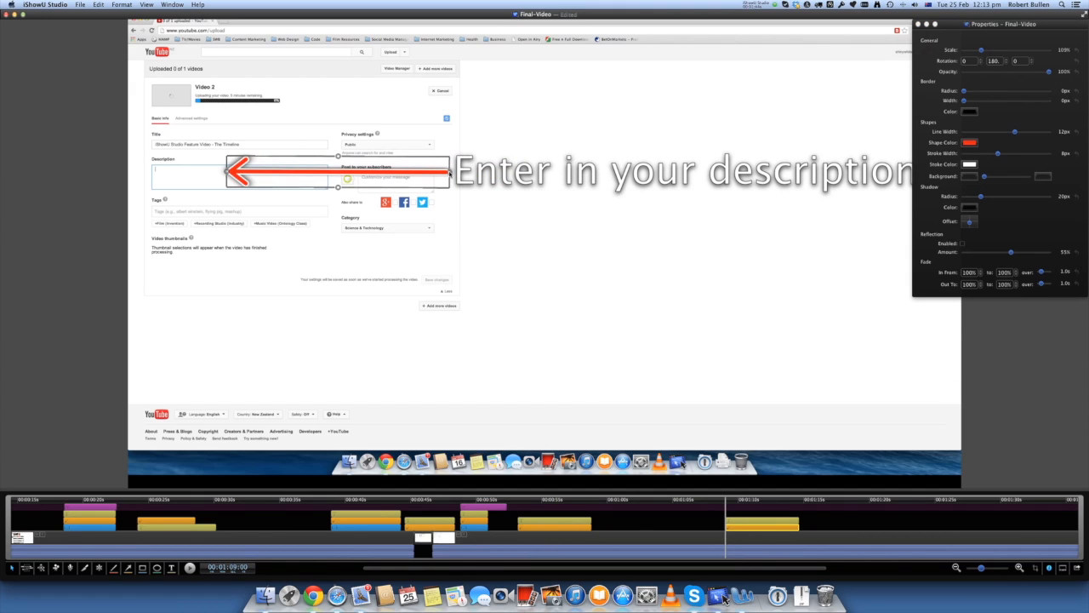
Step: Change the description caption's text to Enter your description and move the caption up against the arrow's tail
click(598, 174)
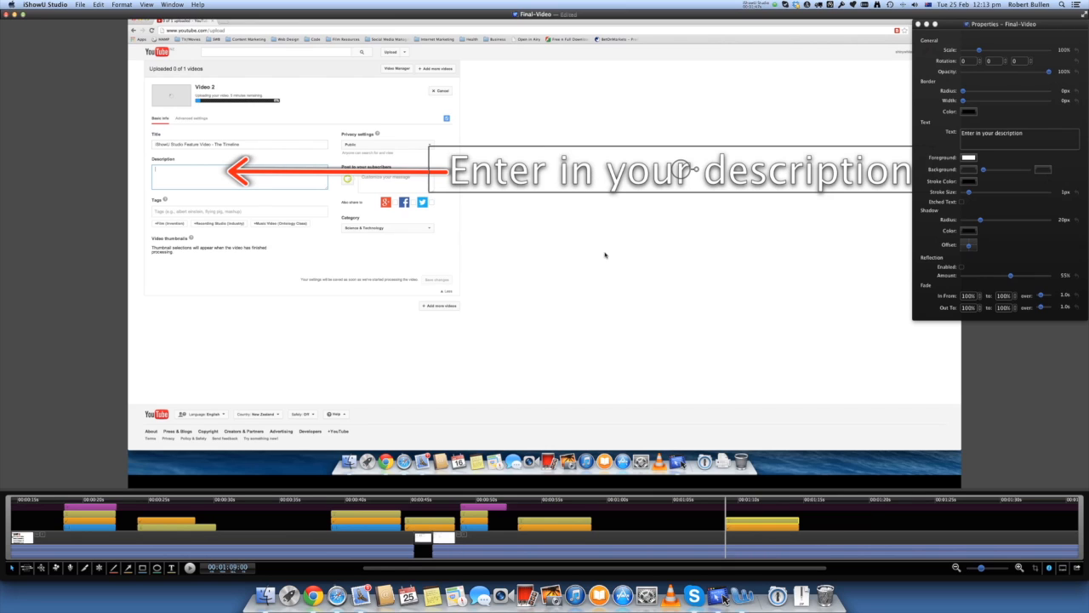
click(994, 135)
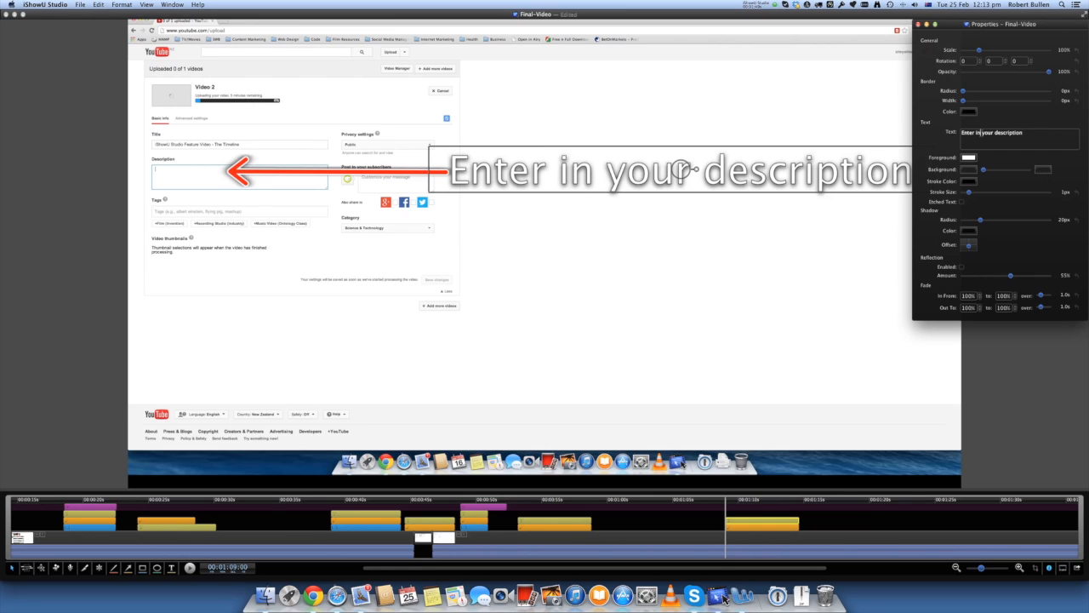
key(BackSpace)
key(BackSpace)
key(BackSpace)
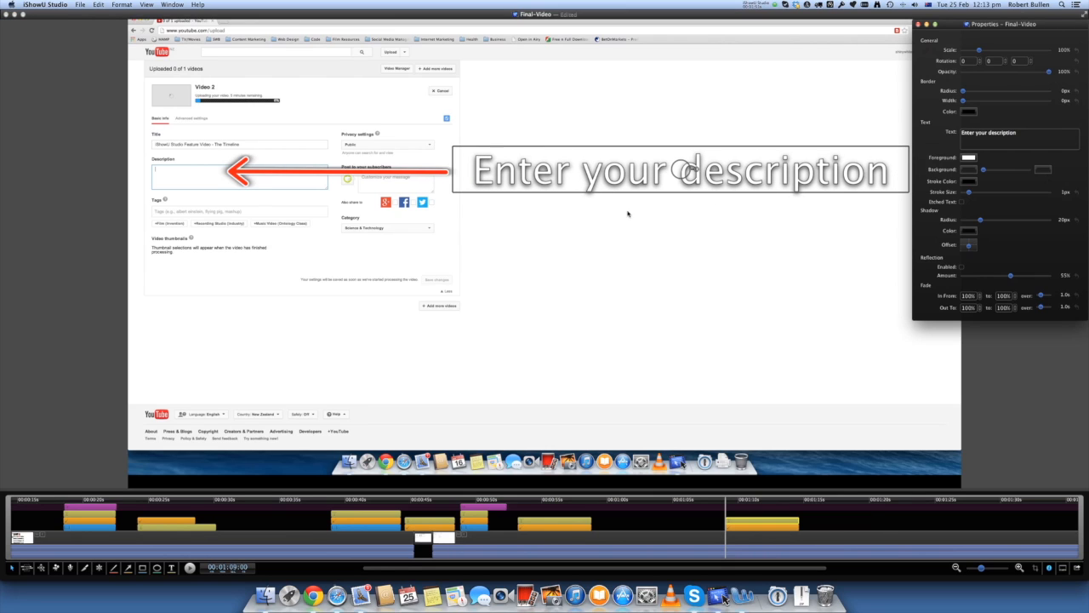
drag(691, 170, 671, 172)
click(618, 233)
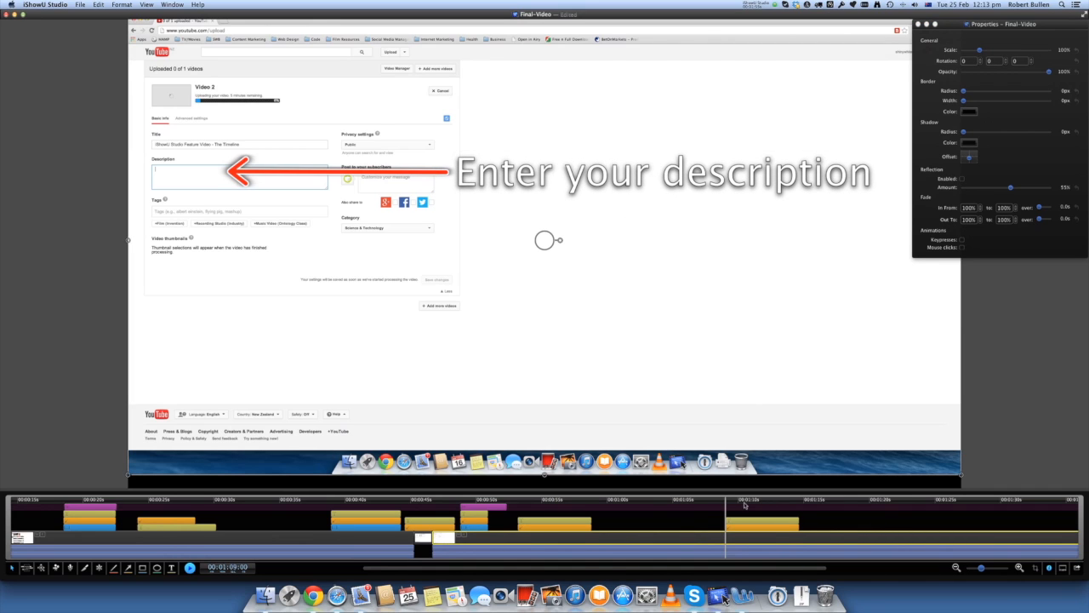
Step: Copy the description caption and arrow clips and paste them into the timeline at 00:01:22:05
click(689, 500)
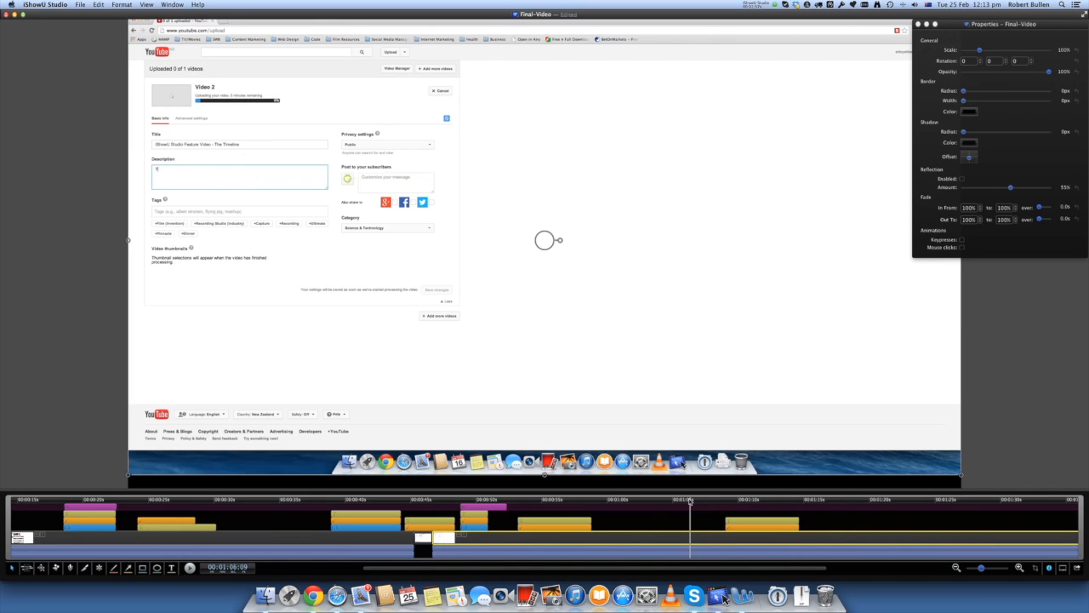
key(space)
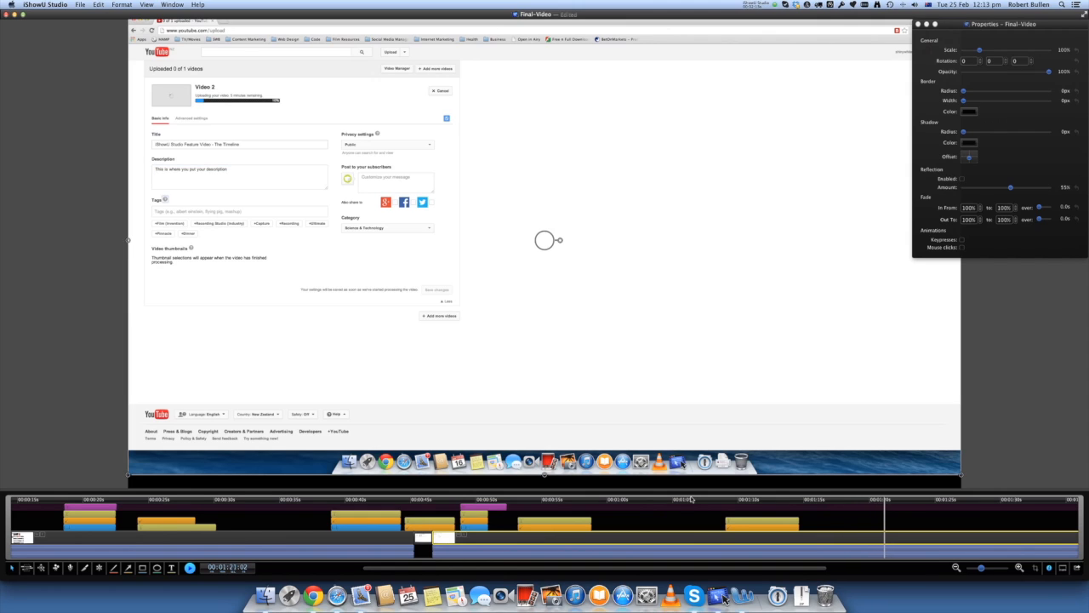
key(space)
click(773, 525)
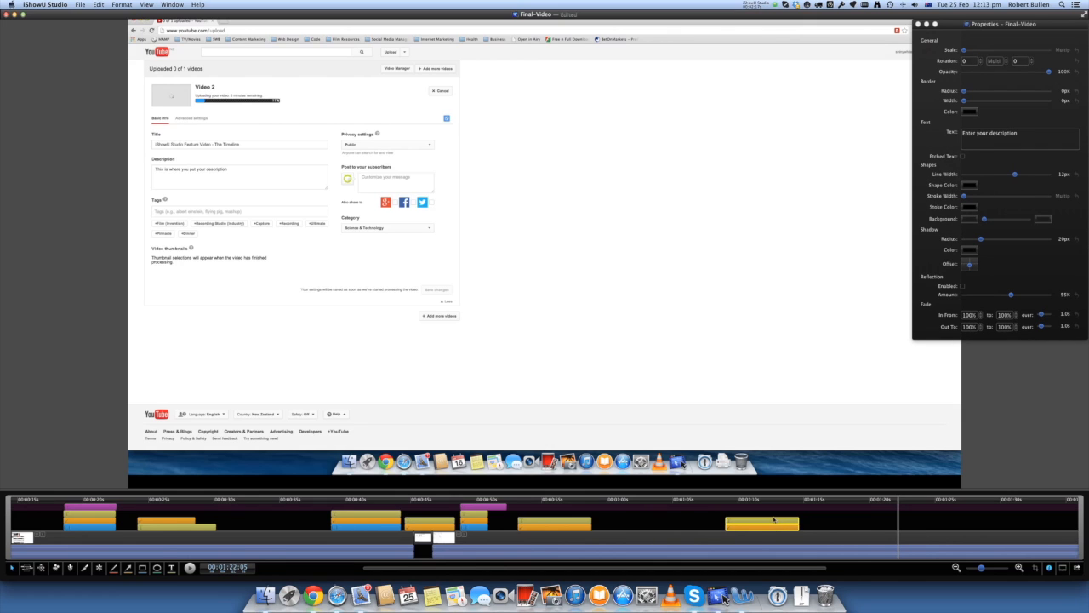
right_click(774, 520)
click(785, 533)
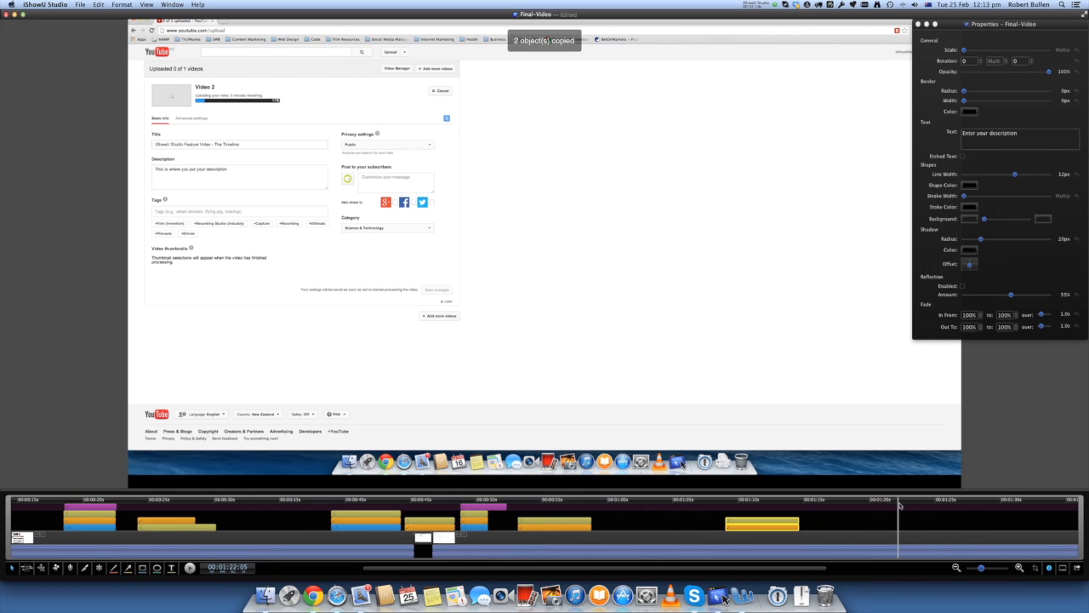
right_click(900, 505)
click(908, 525)
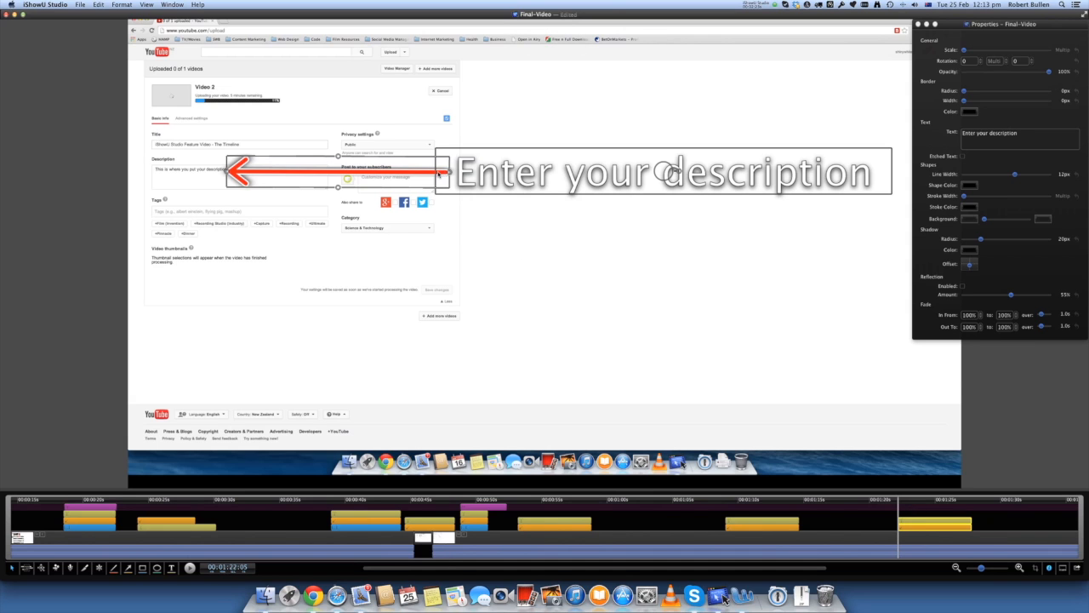
Step: Move the pasted caption below the Category field's level and angle the pasted arrow to point into the Tags field
drag(439, 173, 444, 252)
drag(382, 179, 369, 216)
drag(437, 217, 459, 255)
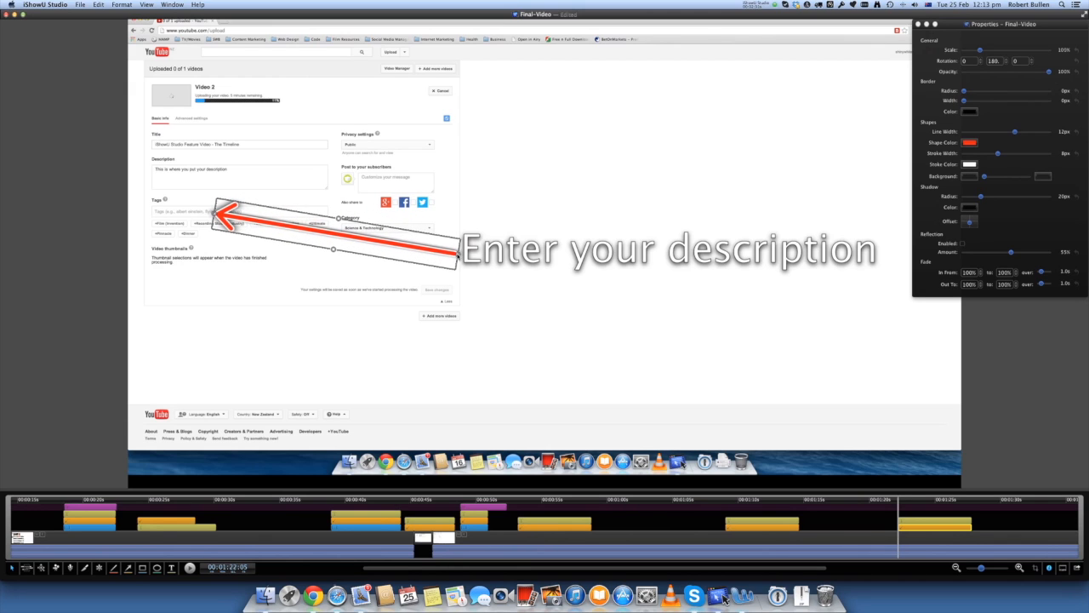
Step: Change the pasted caption's text to Enter your tags and extend the arrow's tail to reach the caption
click(784, 249)
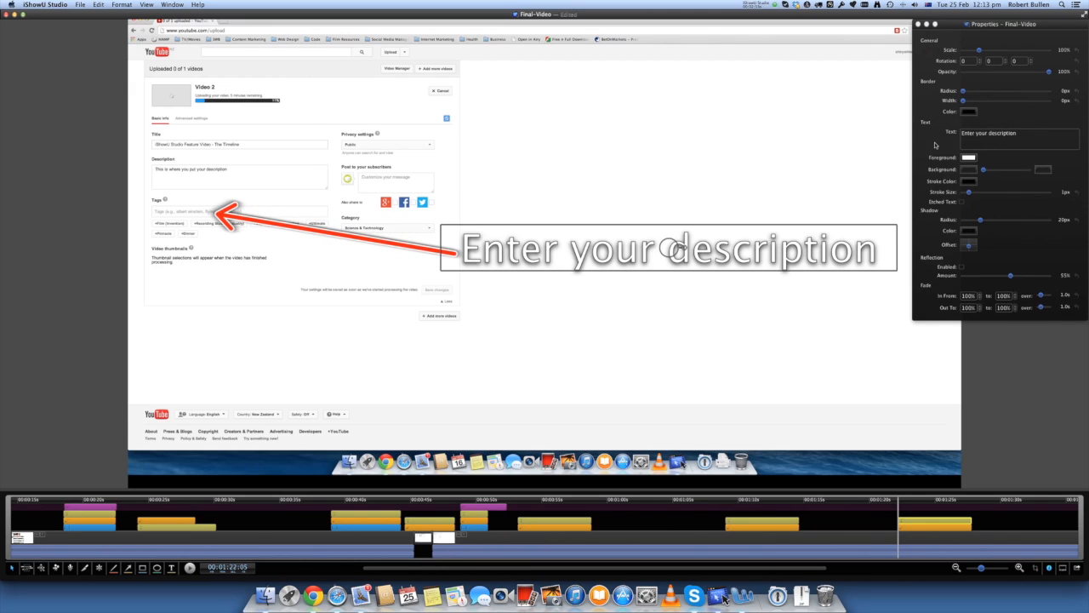
click(992, 136)
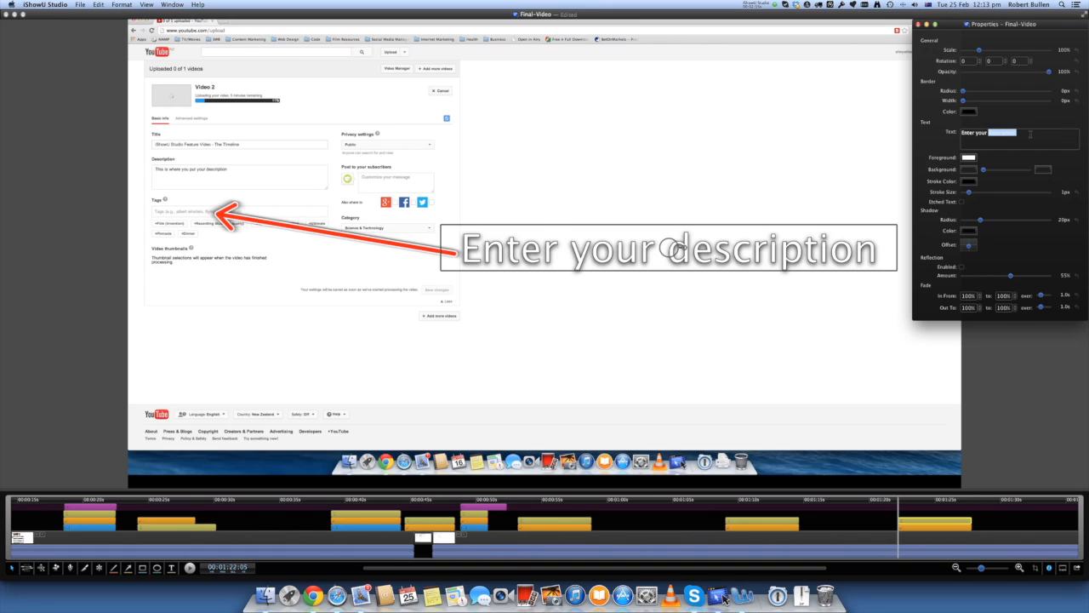
text(T)
key(BackSpace)
text(tagds)
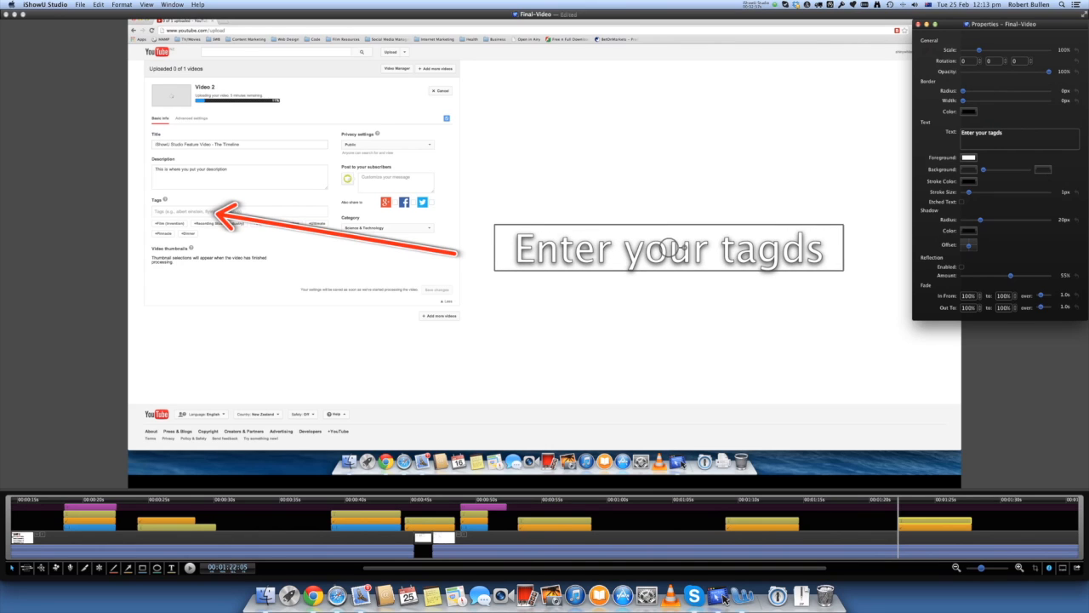
key(BackSpace)
key(BackSpace)
text(s)
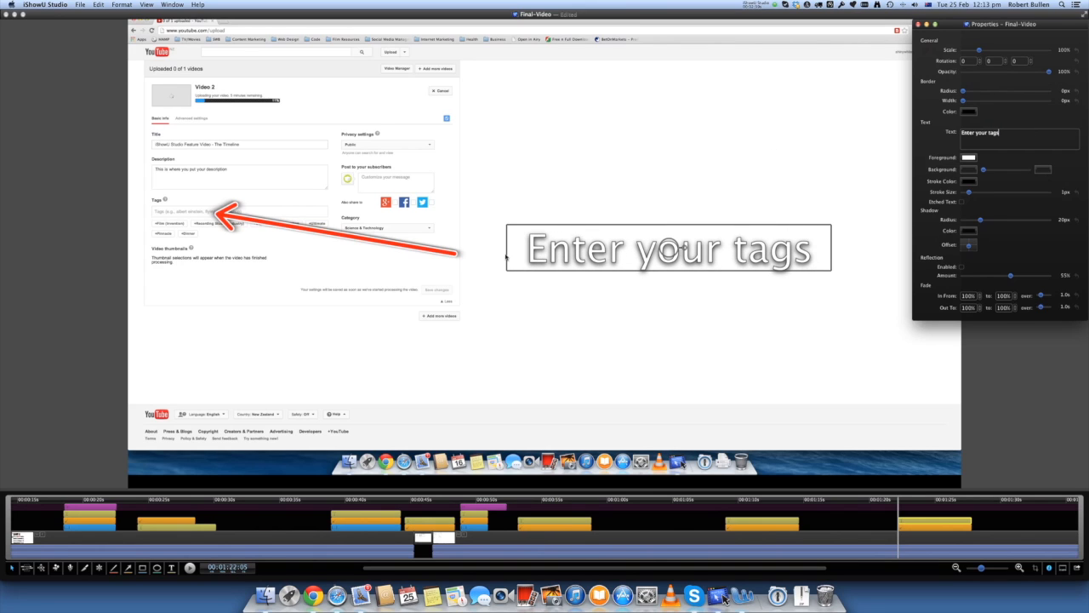
click(456, 256)
drag(467, 255, 522, 253)
Step: Paste the copied description caption and arrow clips into the timeline at 00:01:32:14
key(space)
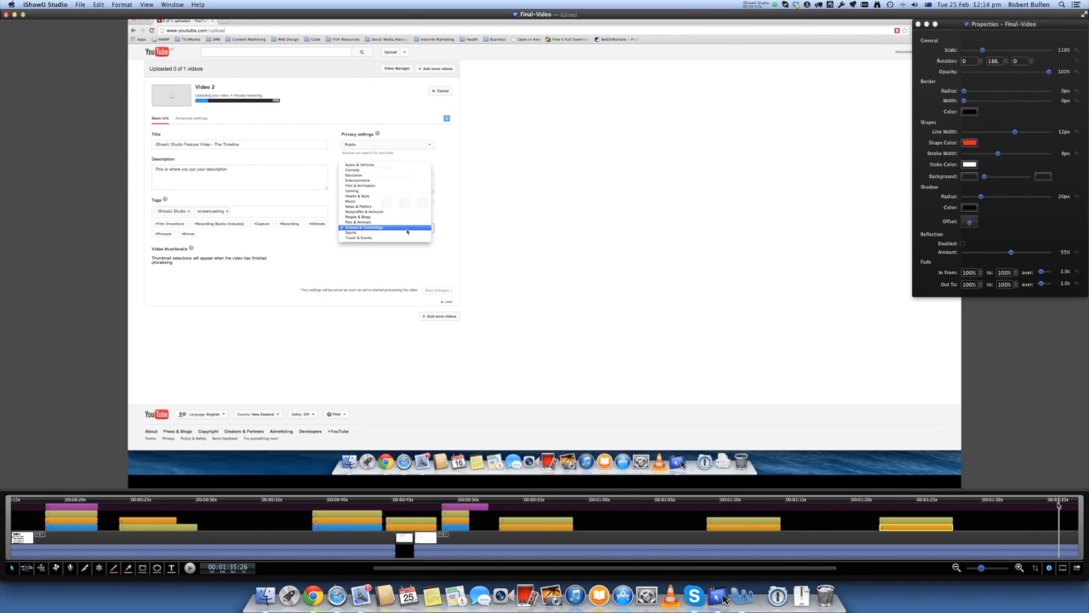
drag(1050, 500, 1015, 504)
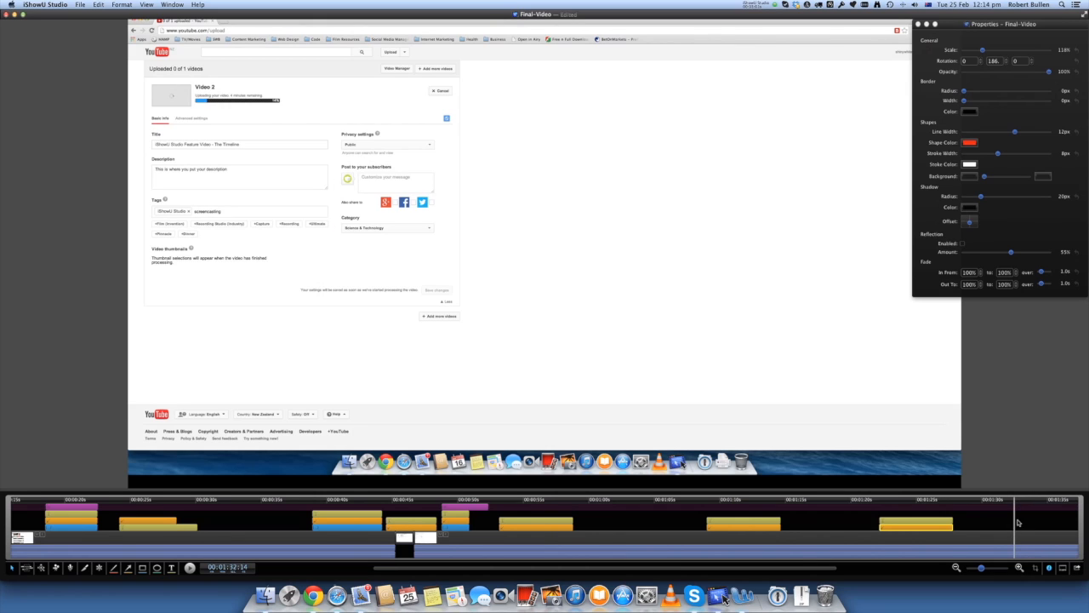
right_click(1015, 518)
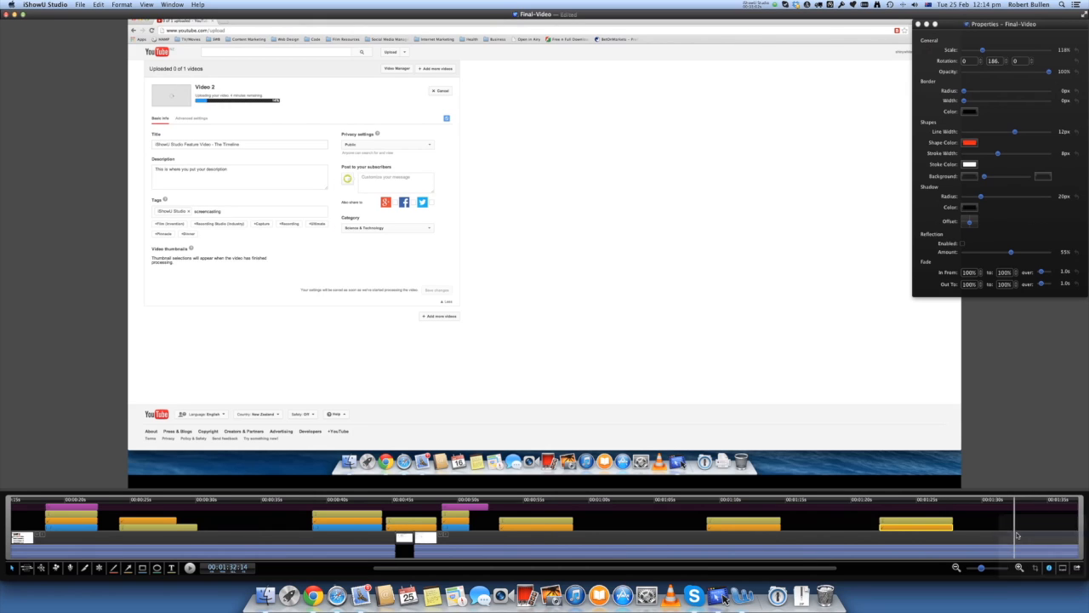
click(1018, 535)
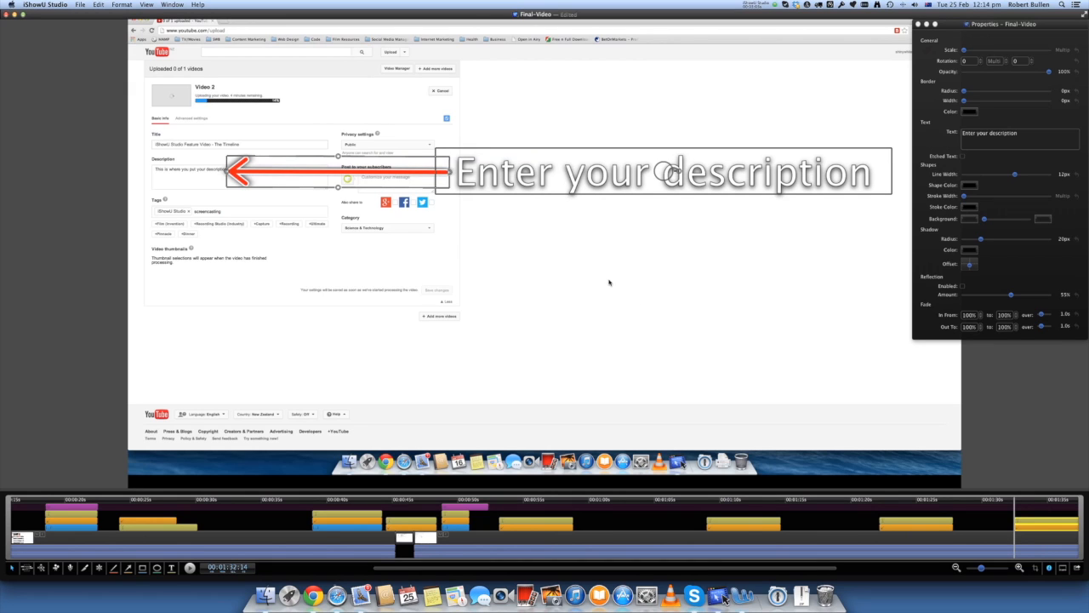
Step: Move the newly pasted caption down below the Category field's level and change its text to Choose your category
drag(575, 183, 577, 281)
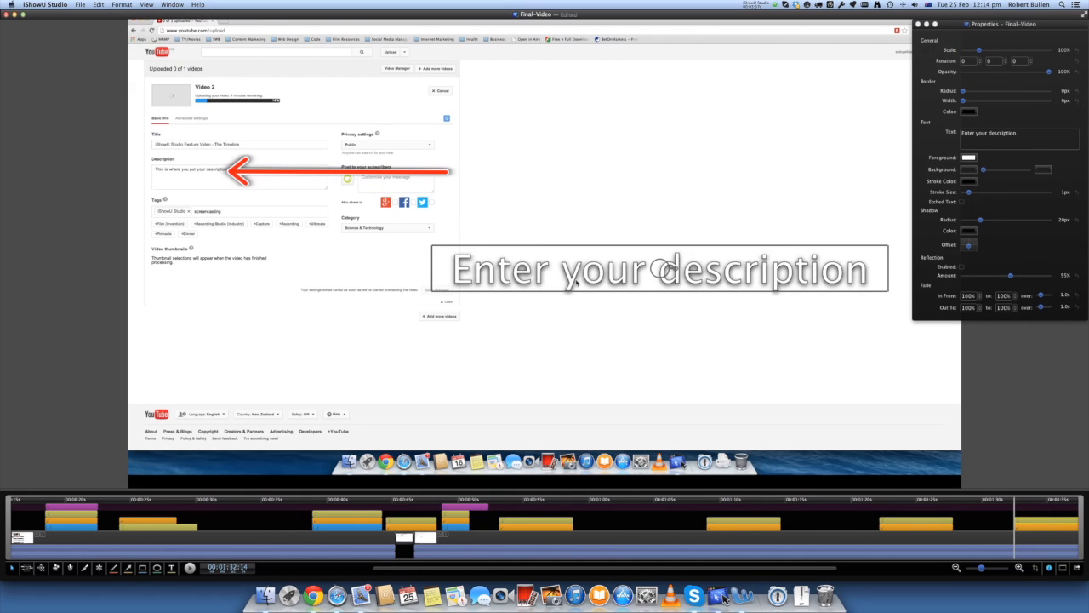
click(960, 171)
text(C)
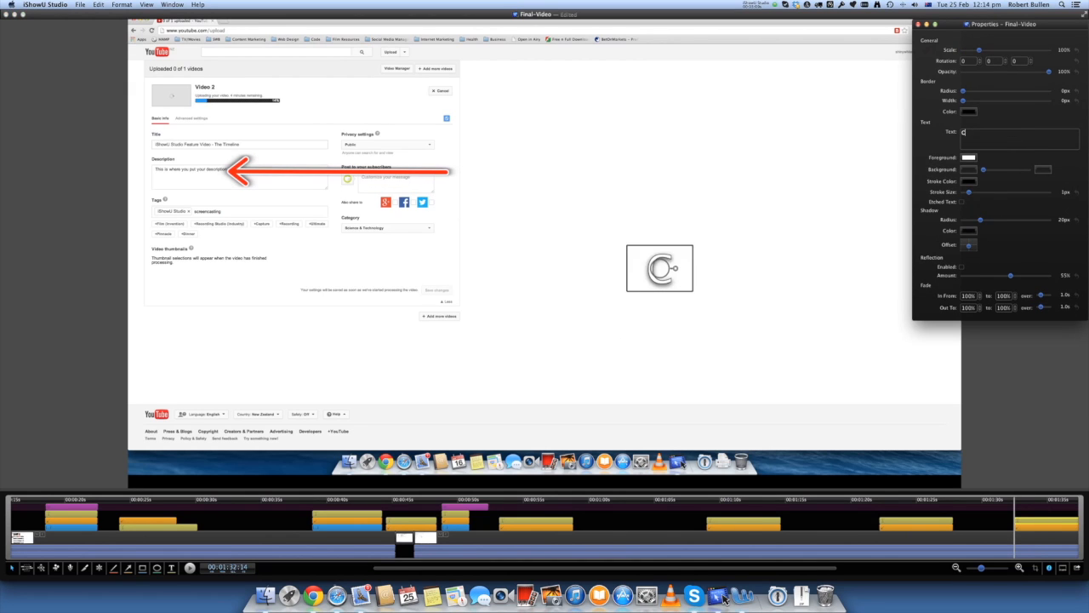
text(hoose you)
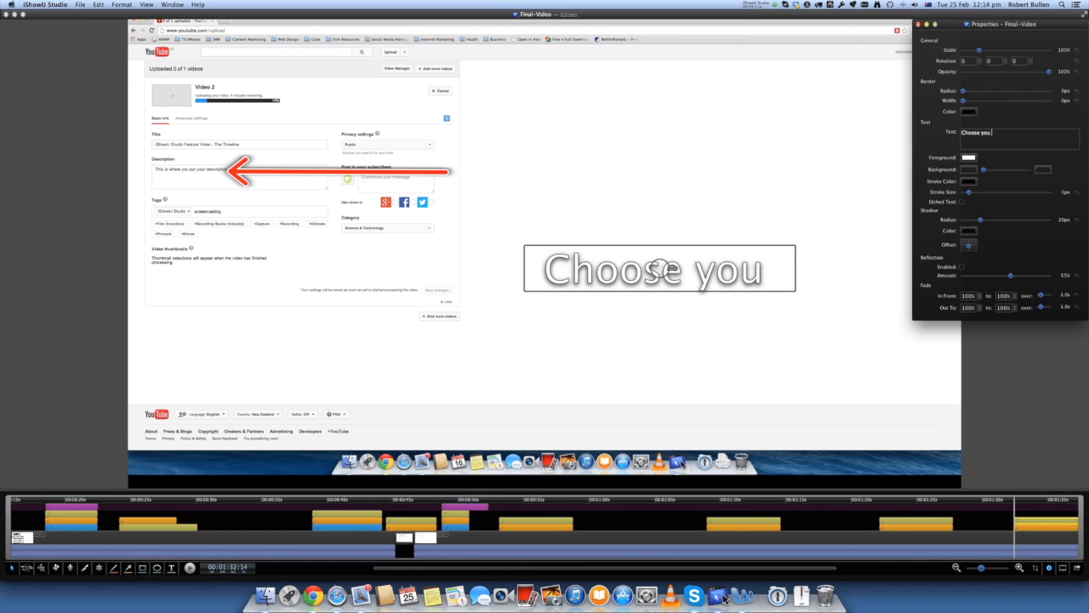
text(r category)
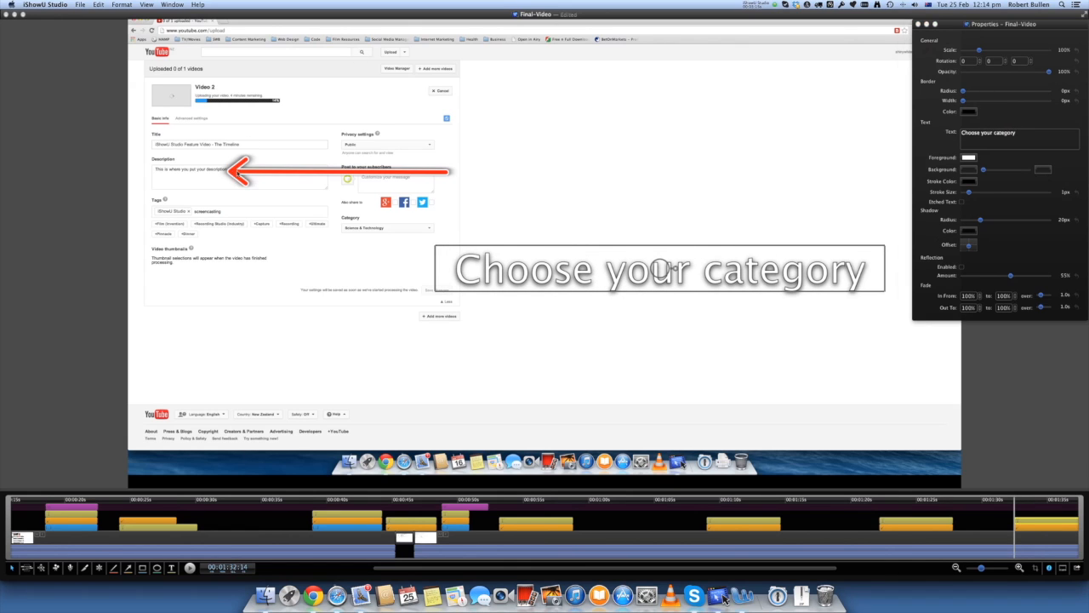
Step: Point the pasted arrow at the Category field, shift the category caption clear of the form, and fit the arrow's tail to the caption
drag(233, 172, 433, 230)
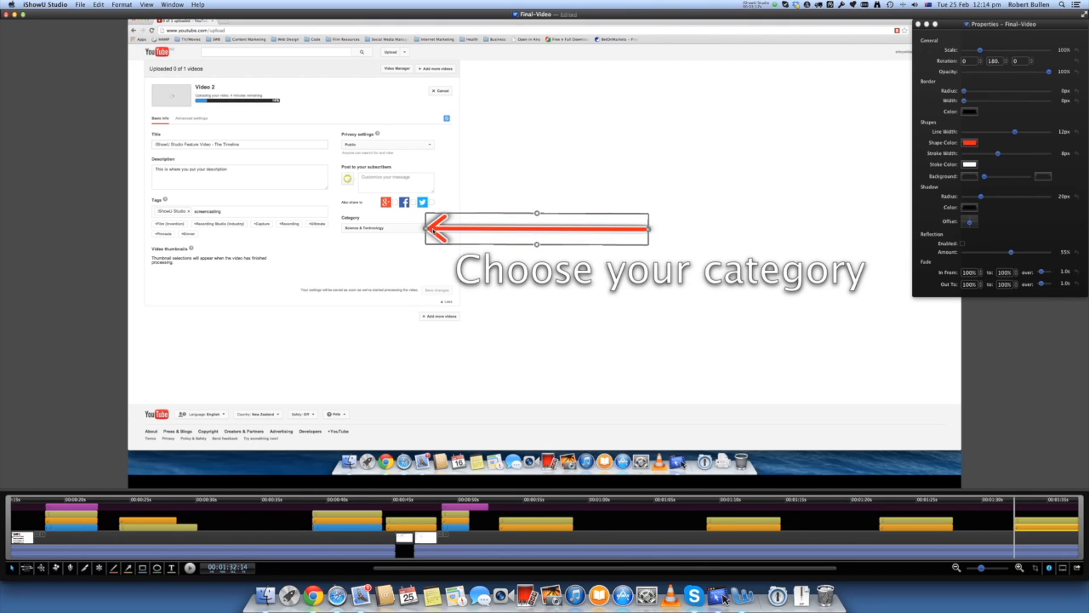
drag(648, 230, 513, 255)
drag(661, 269, 697, 281)
click(502, 255)
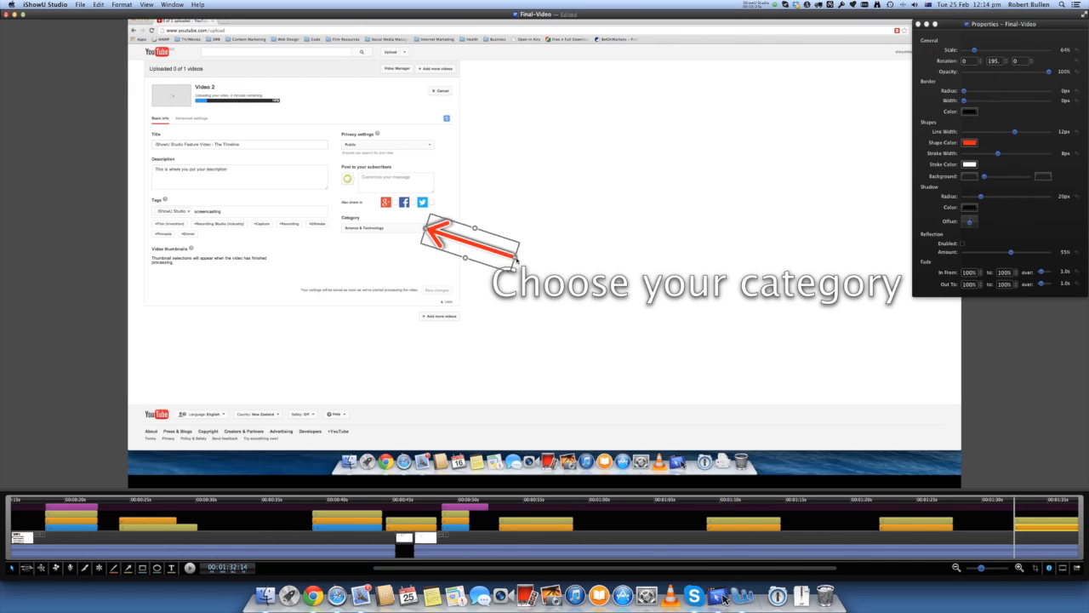
click(558, 252)
click(672, 350)
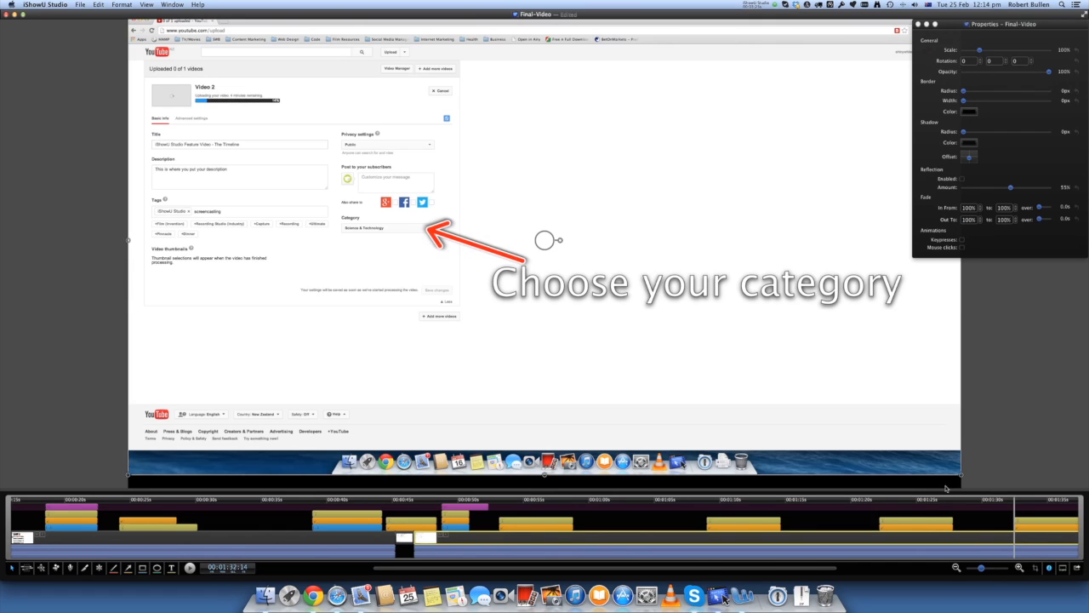
Step: Paste the copied description caption and arrow clips again into the timeline at 00:01:39:26
key(space)
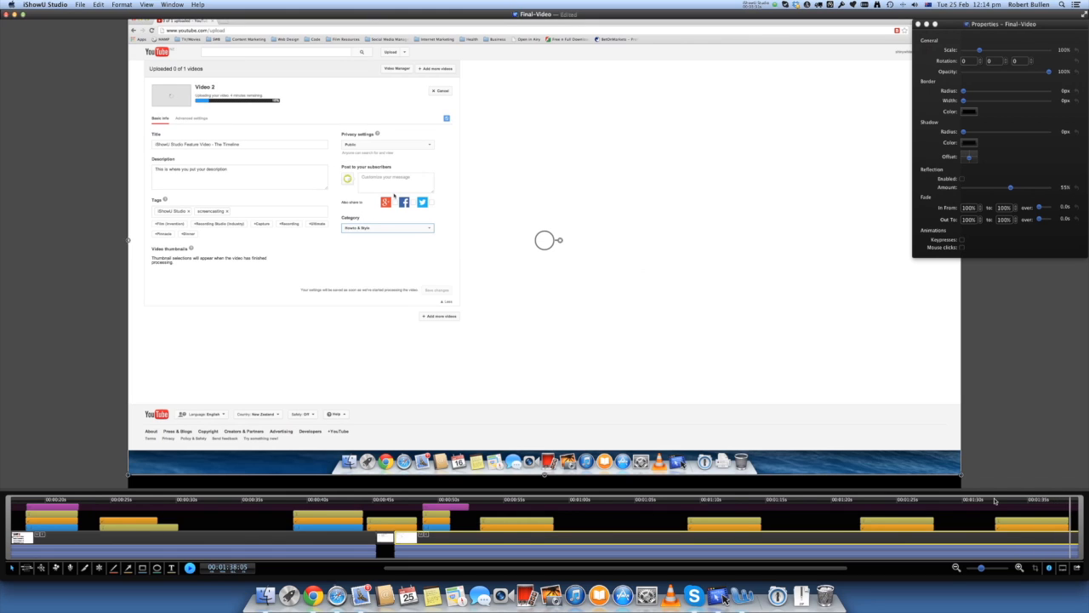
key(space)
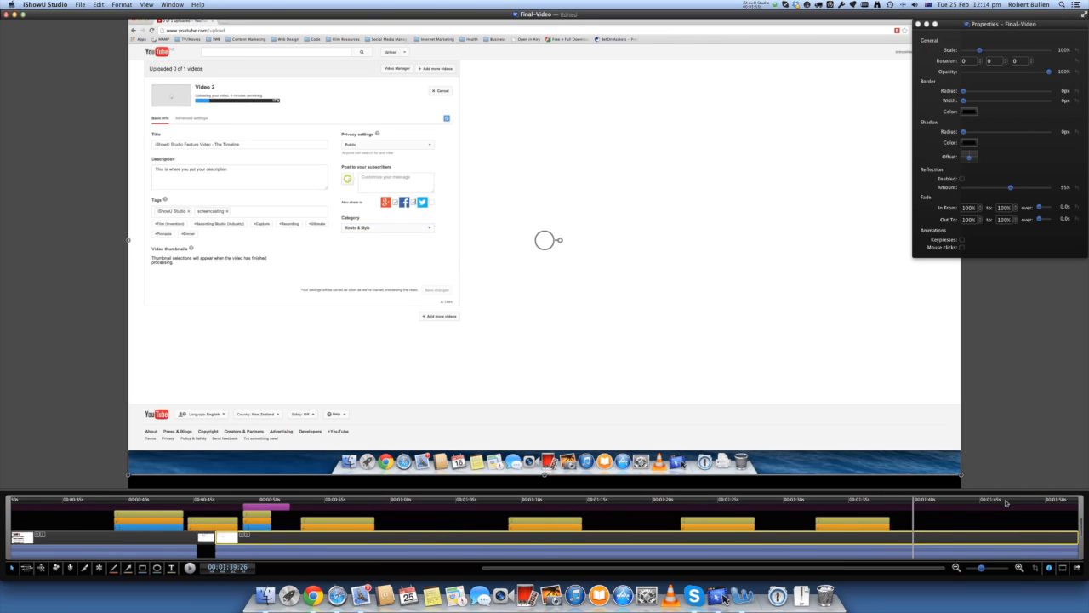
click(848, 522)
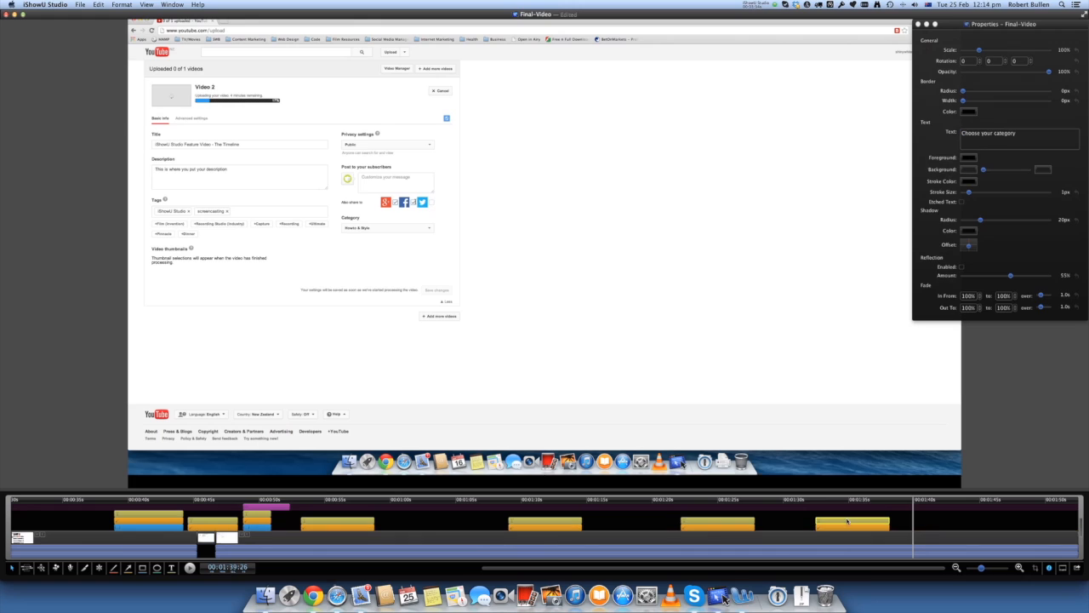
right_click(912, 521)
click(929, 528)
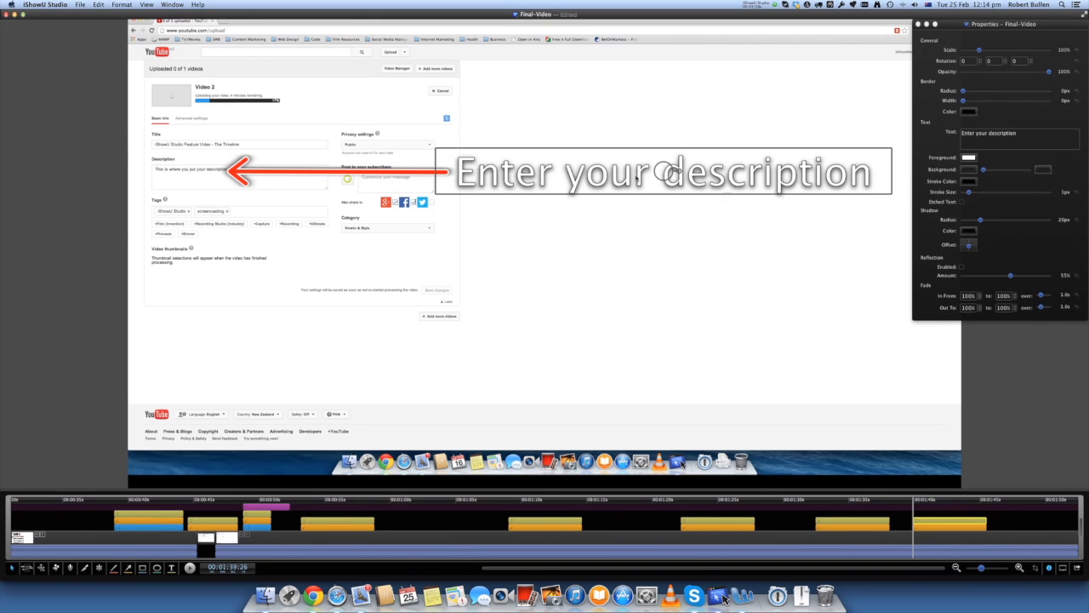
Step: Move the pasted caption clear of the form and place a shortened, angled arrow pointing at the social sharing icons
drag(652, 177, 699, 220)
drag(412, 172, 657, 147)
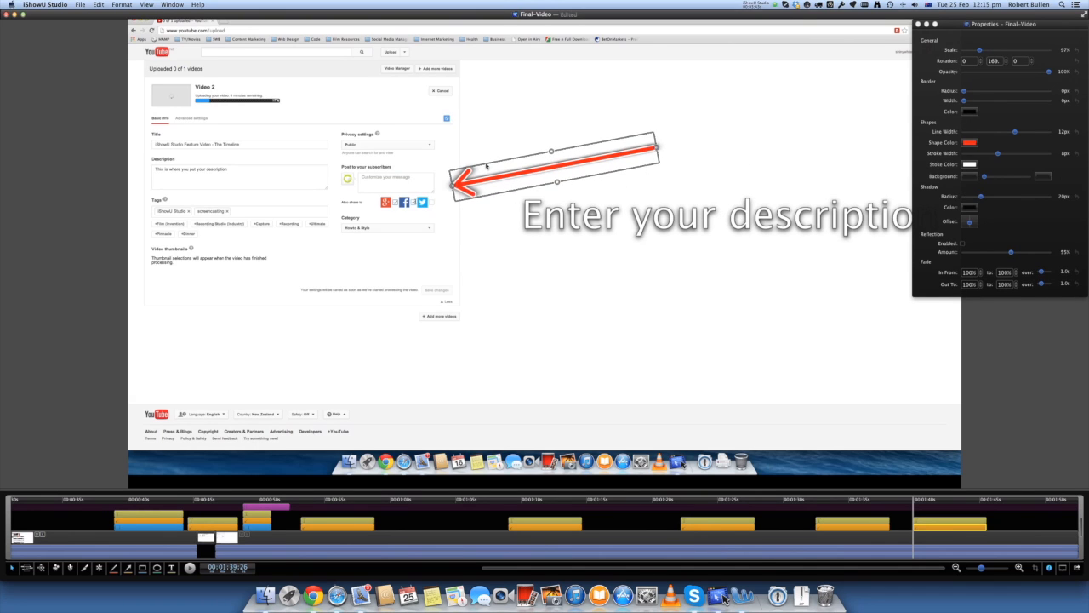
drag(454, 184, 439, 202)
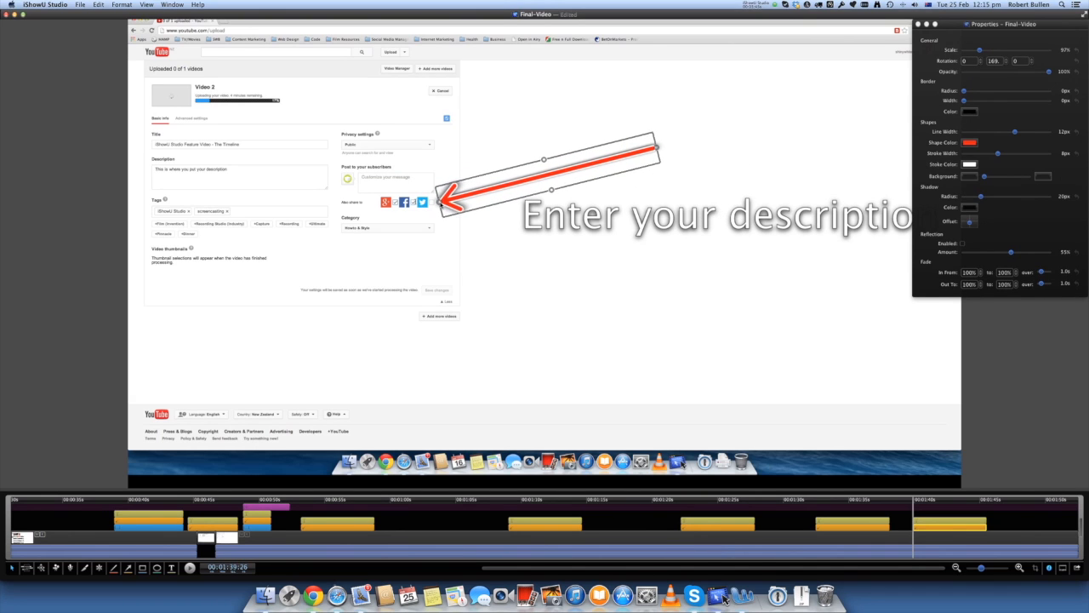
drag(658, 150, 552, 168)
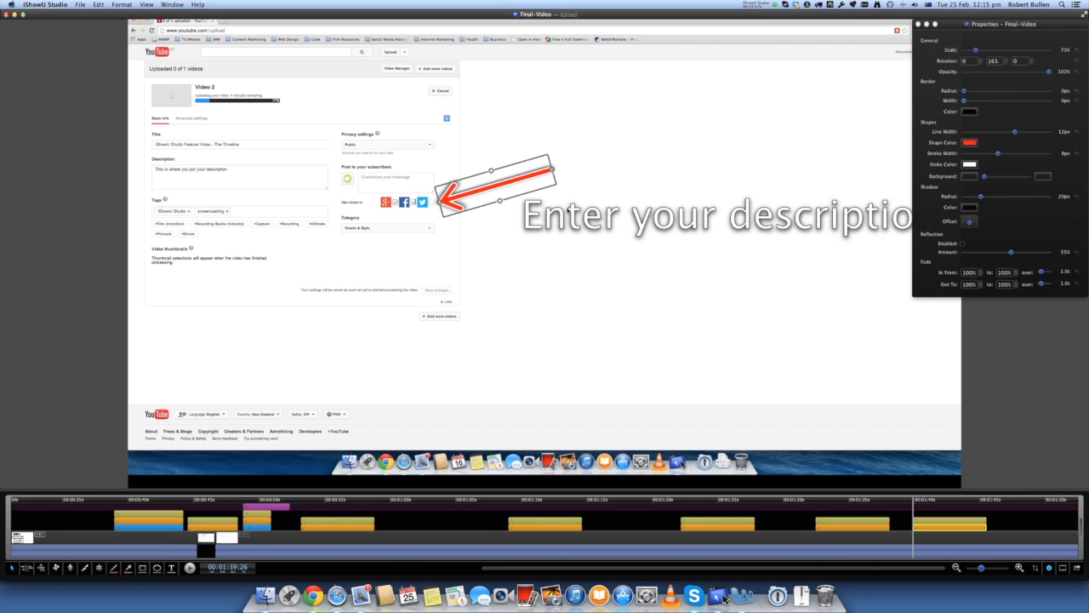
Step: Change the pasted caption's text to Share on social media
click(732, 213)
text(Sha)
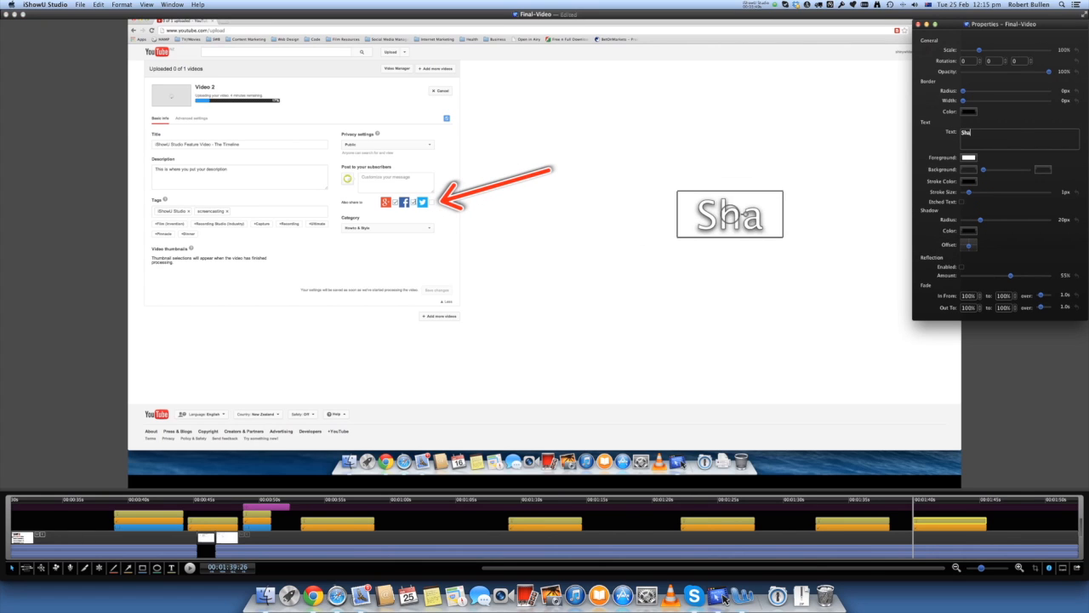
text(re on)
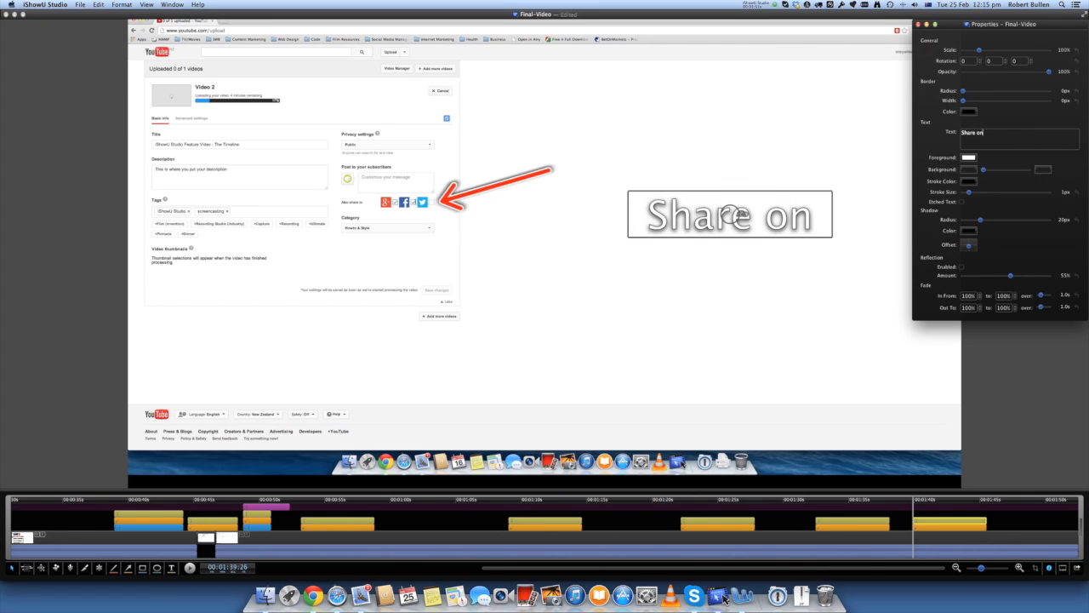
text( social media)
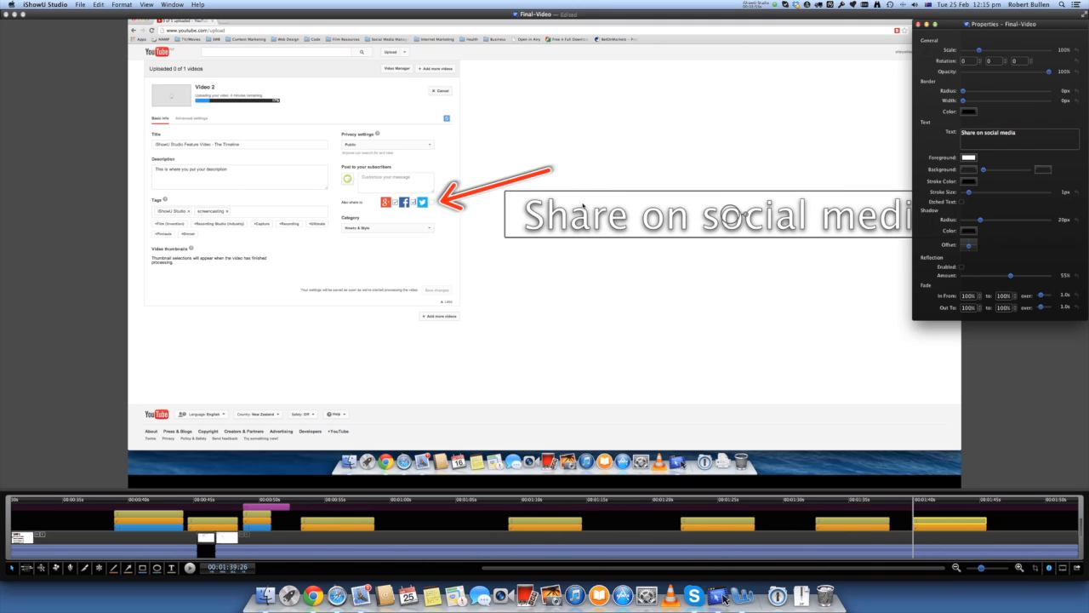
Step: Move the Share on social media caption up so it sits just above the tail of its arrow
drag(732, 215, 702, 143)
click(547, 249)
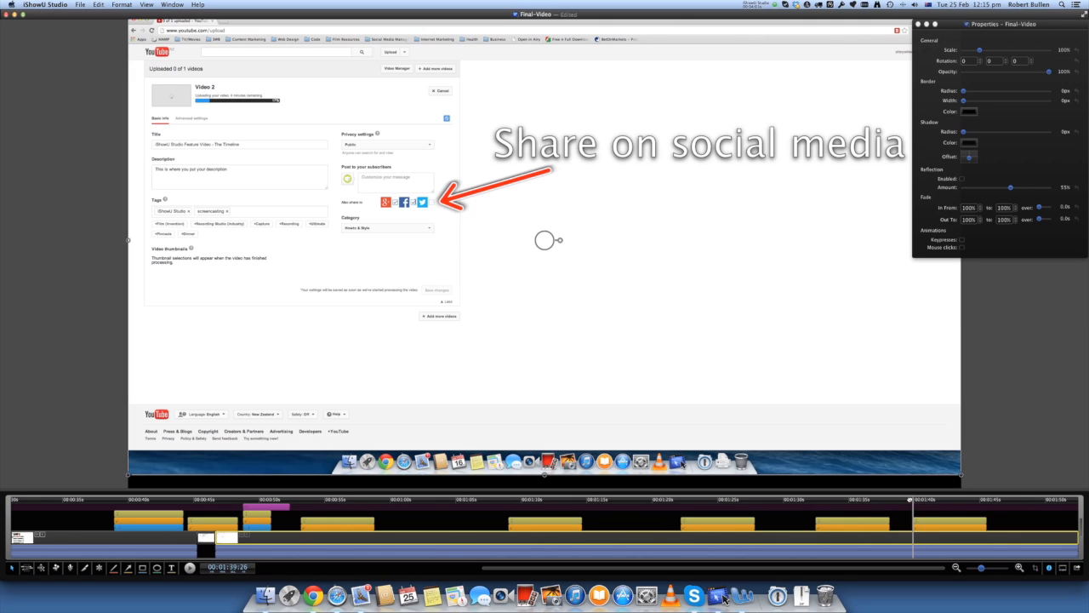
Step: Play back the category section and shorten the end of its caption and arrow clips to 00:01:37:08
key(Up)
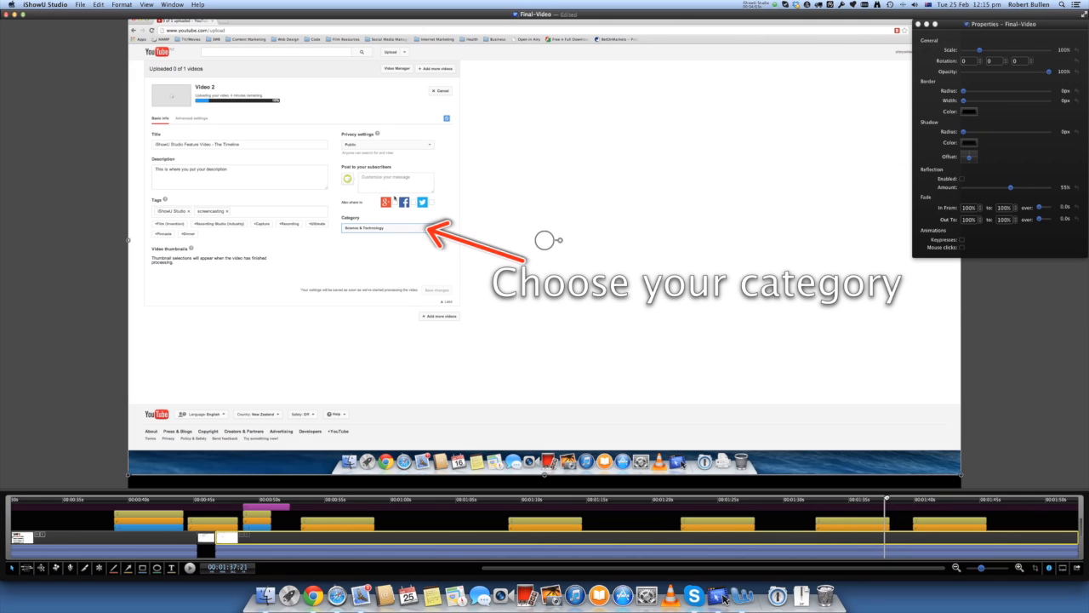
key(space)
click(882, 525)
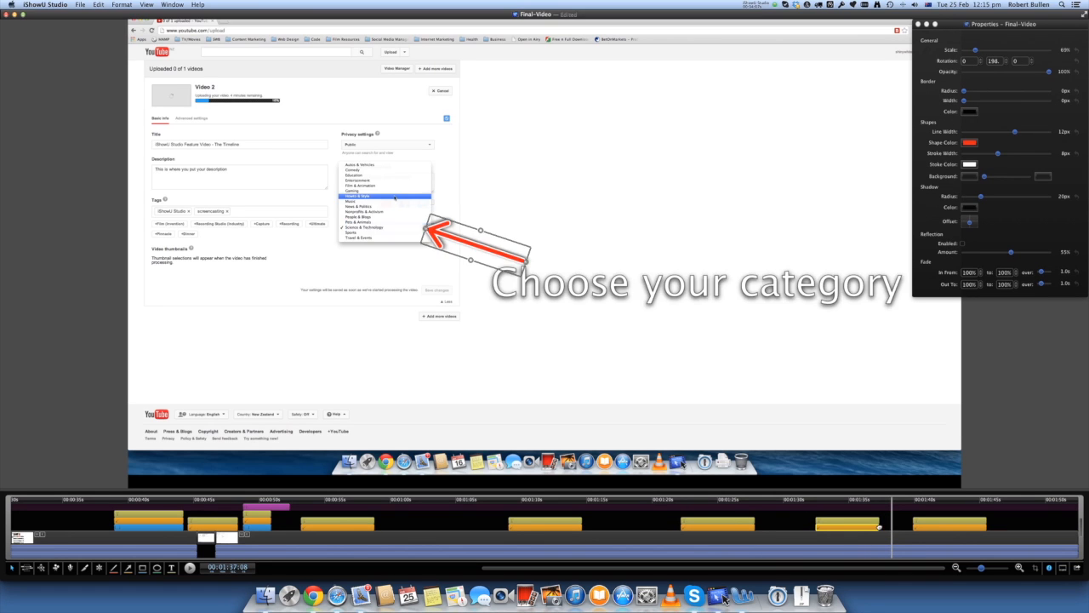
Step: Move the social media caption and arrow clips earlier to start at 00:01:38:08, and play back the transition into them
click(919, 525)
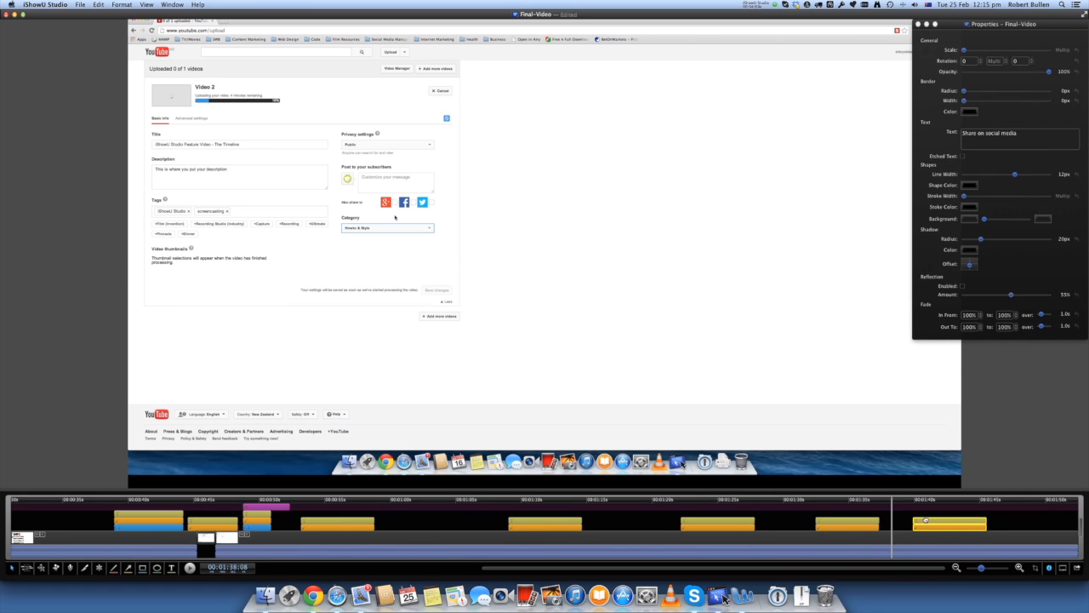
mouse_move(928, 521)
mouse_down()
mouse_move(893, 521)
mouse_move(910, 520)
mouse_up()
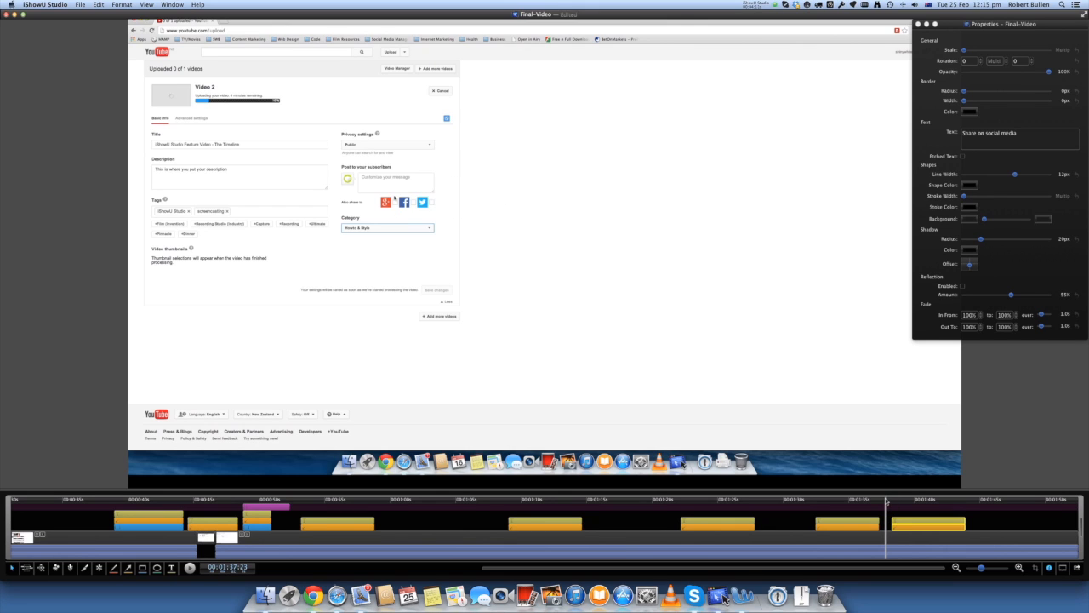
key(space)
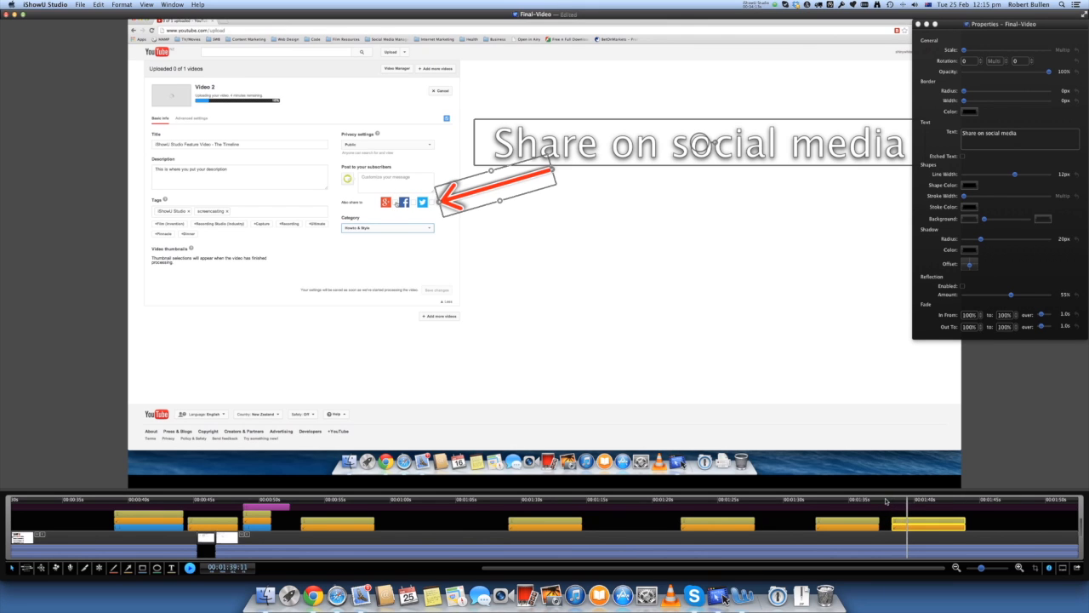